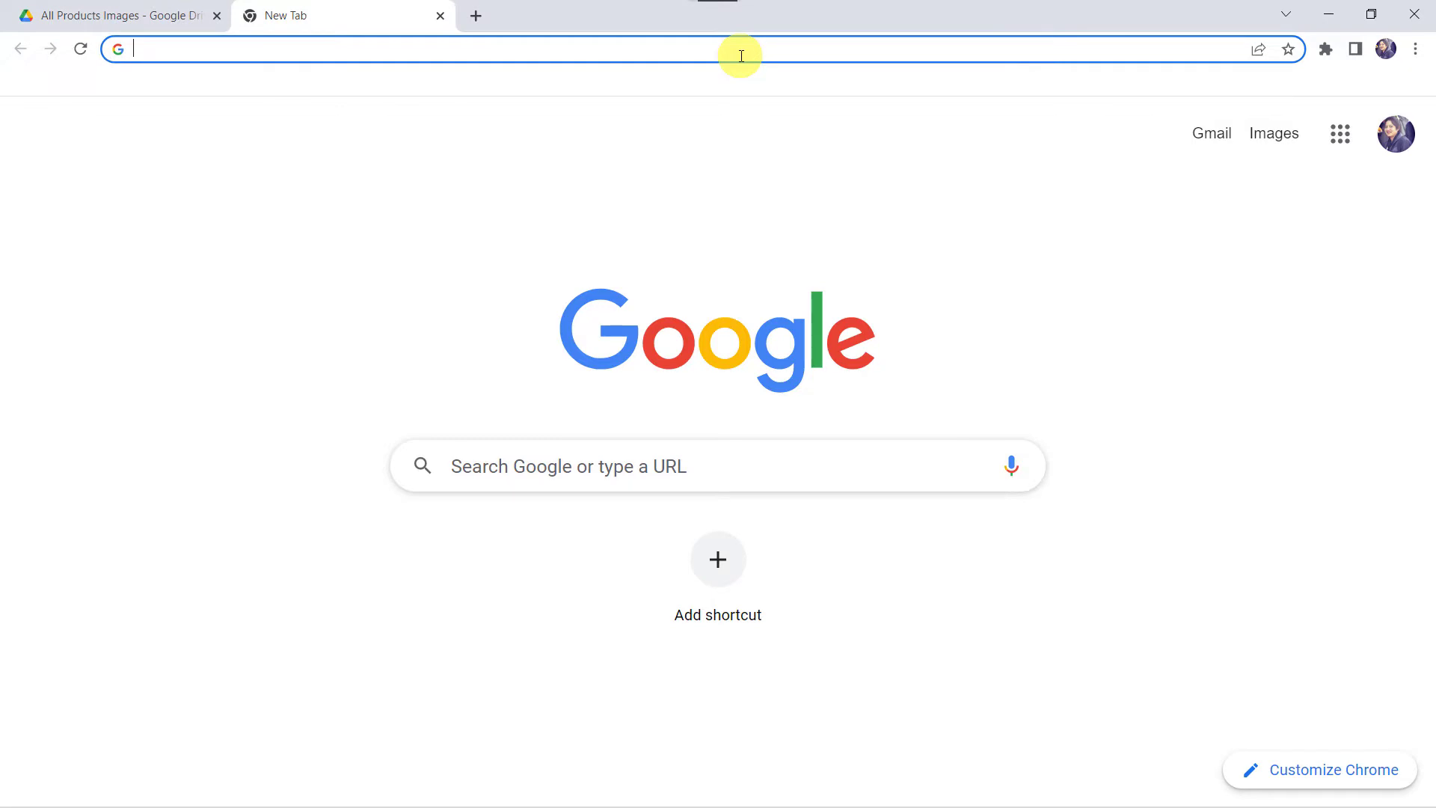
- Go to pabbly.com and open the Pabbly Connect product page
{"action": "type", "text": "Pabbly"}
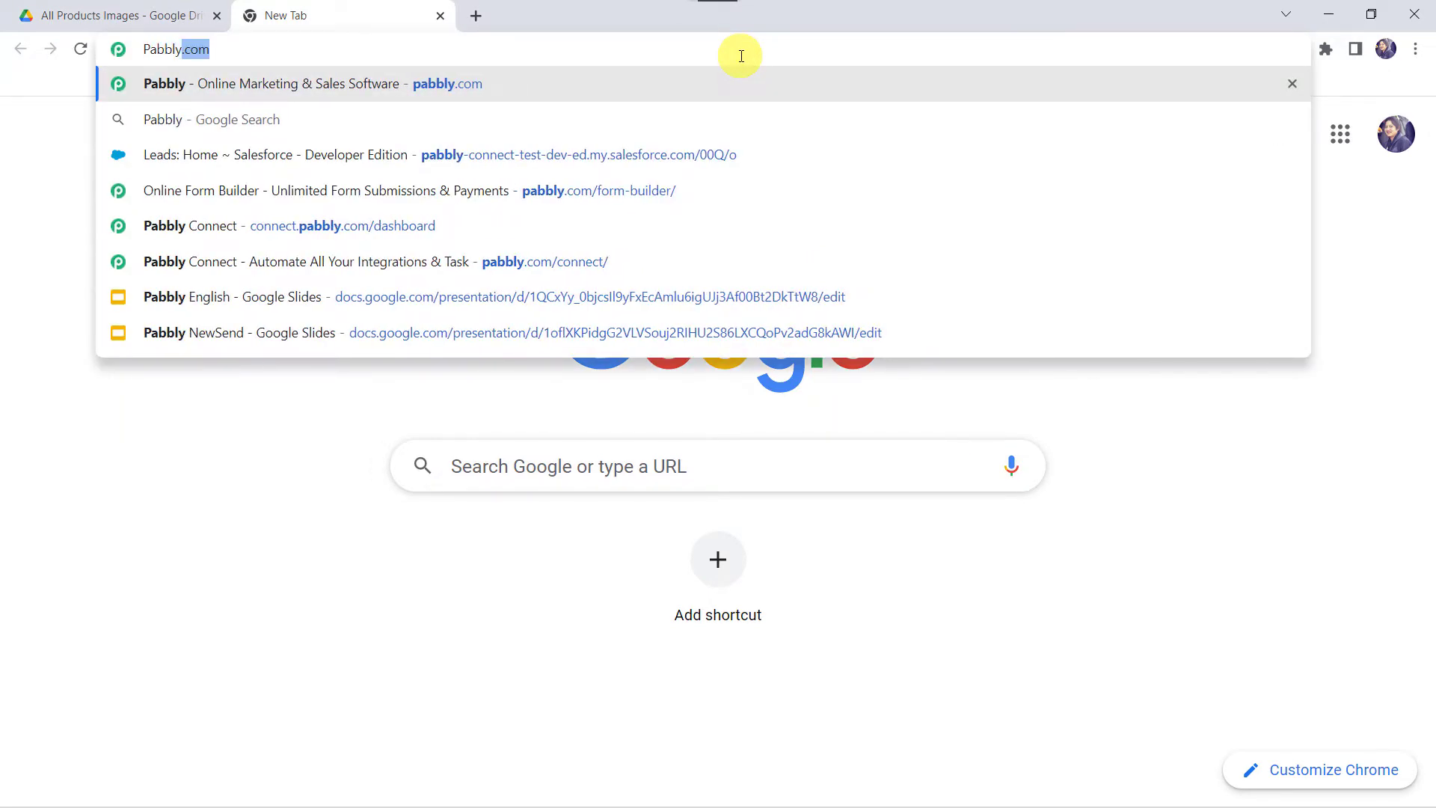
{"action": "key", "text": "Return"}
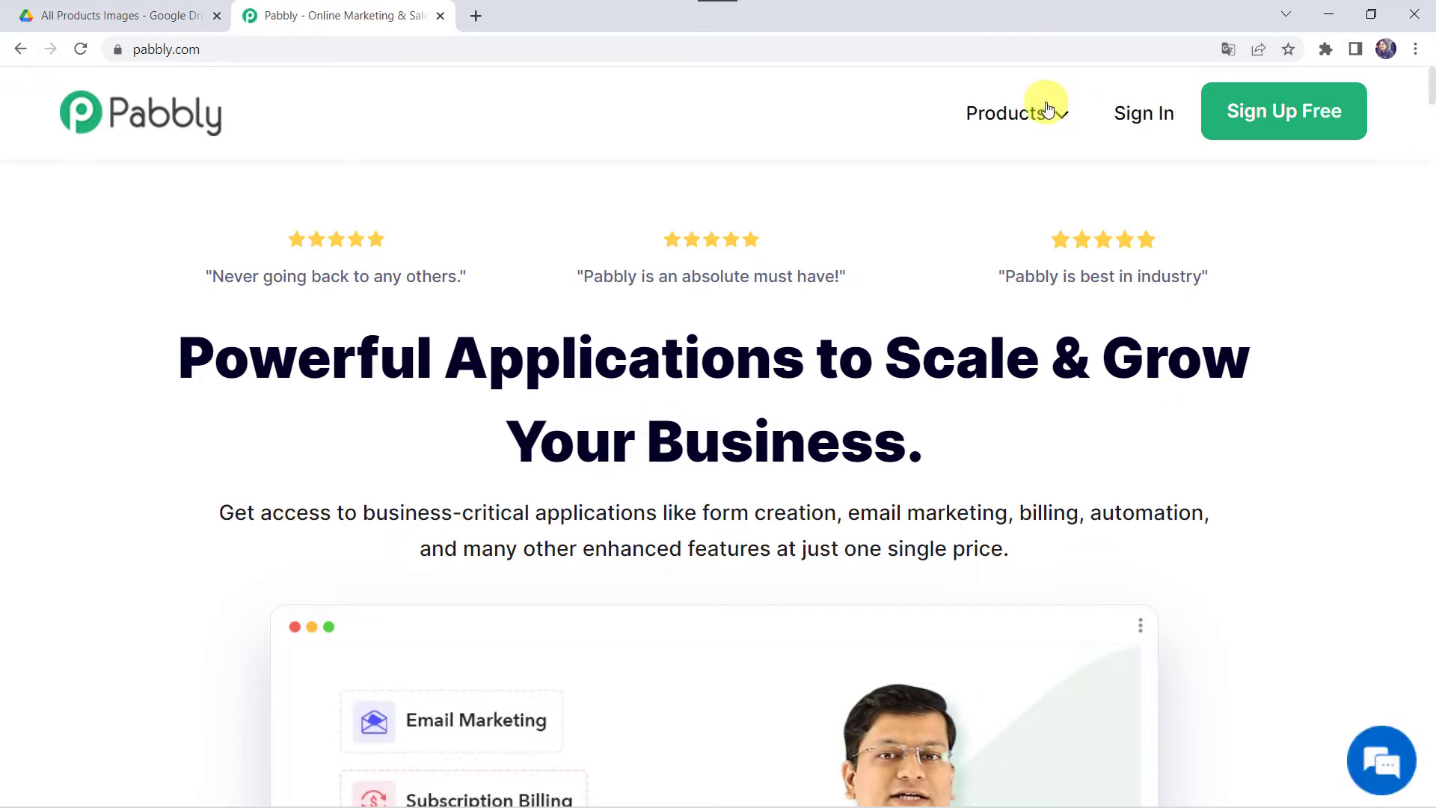
{"action": "mouse_move", "coordinate": [1018, 118]}
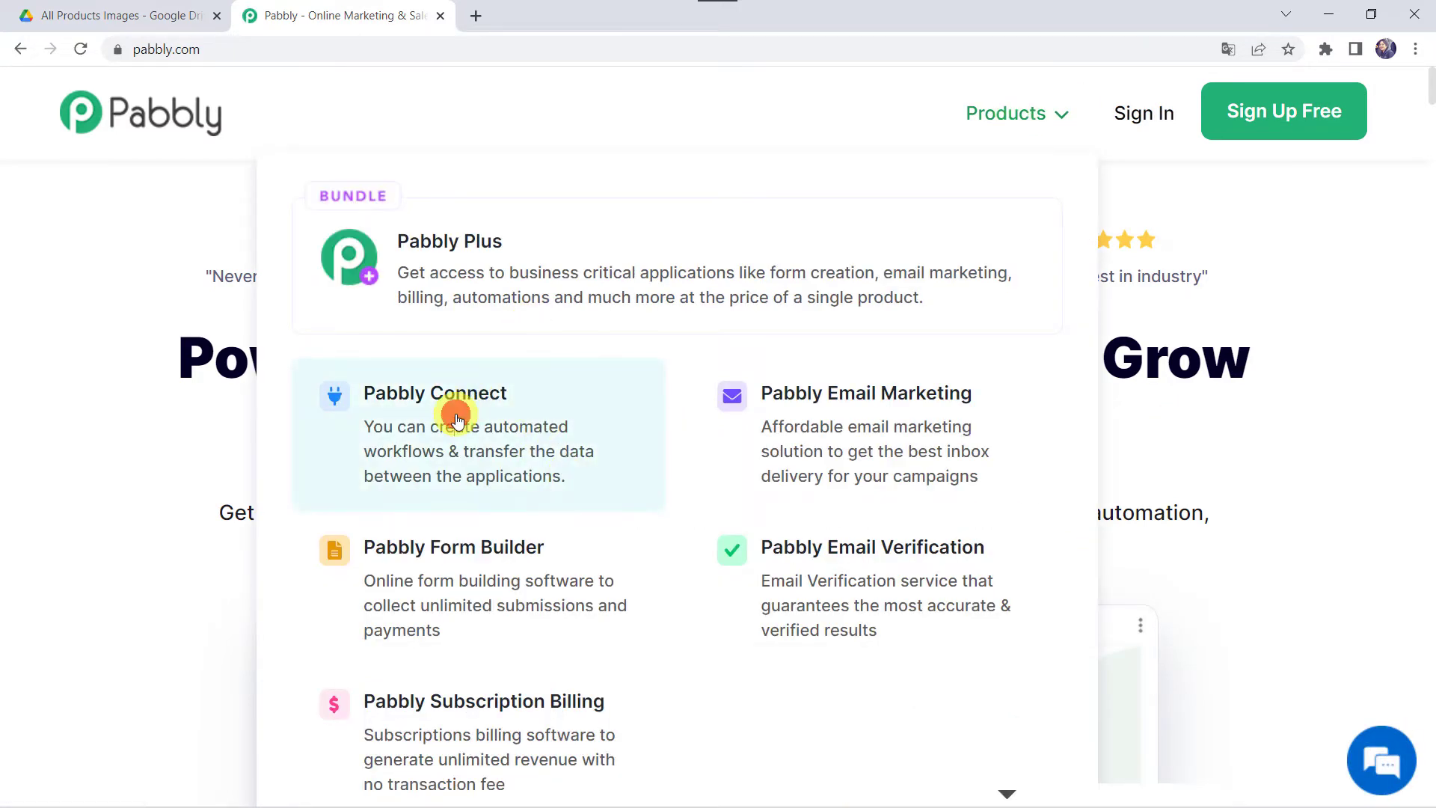
{"action": "left_click", "coordinate": [456, 410]}
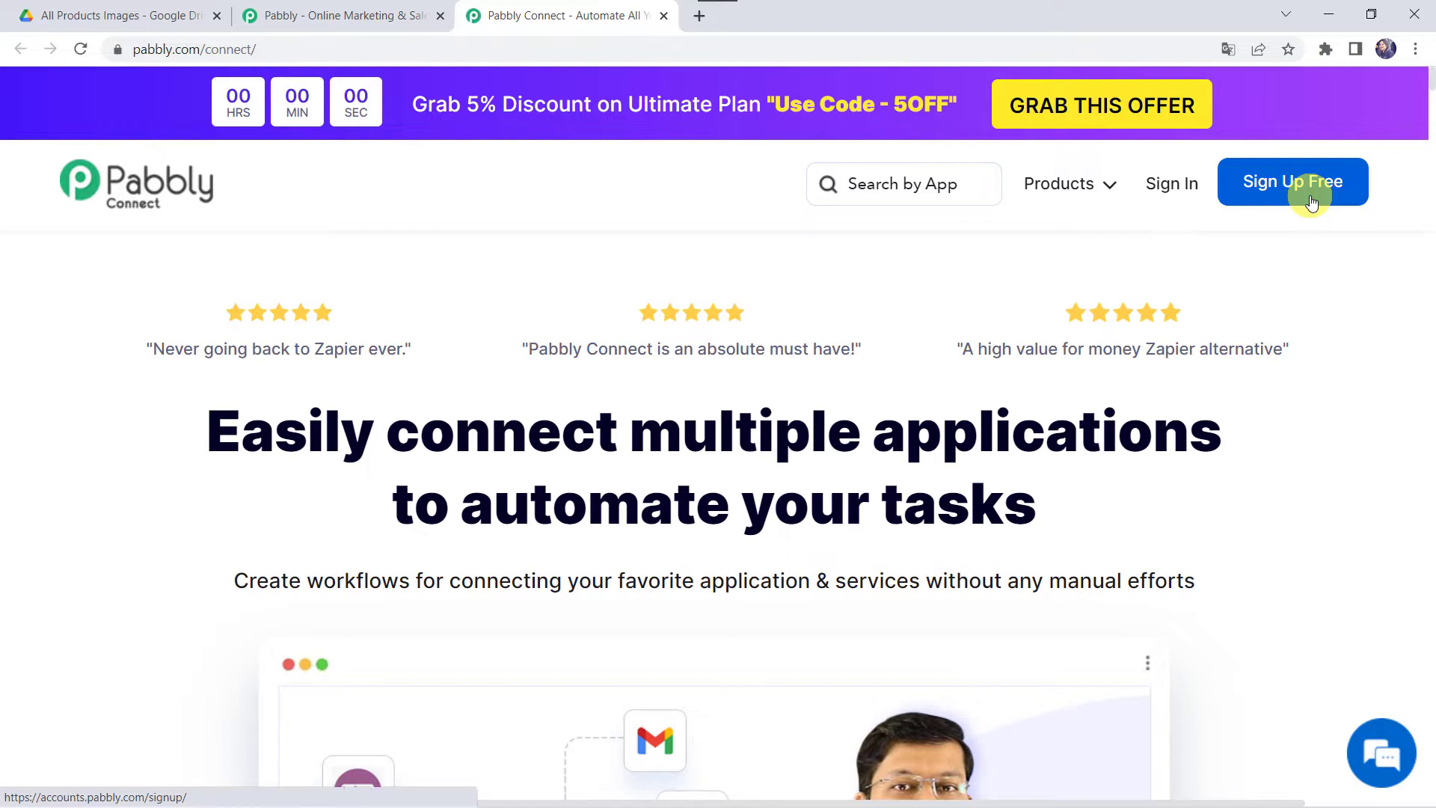
- Sign in to Pabbly and open the Pabbly Connect dashboard
{"action": "left_click", "coordinate": [1160, 187]}
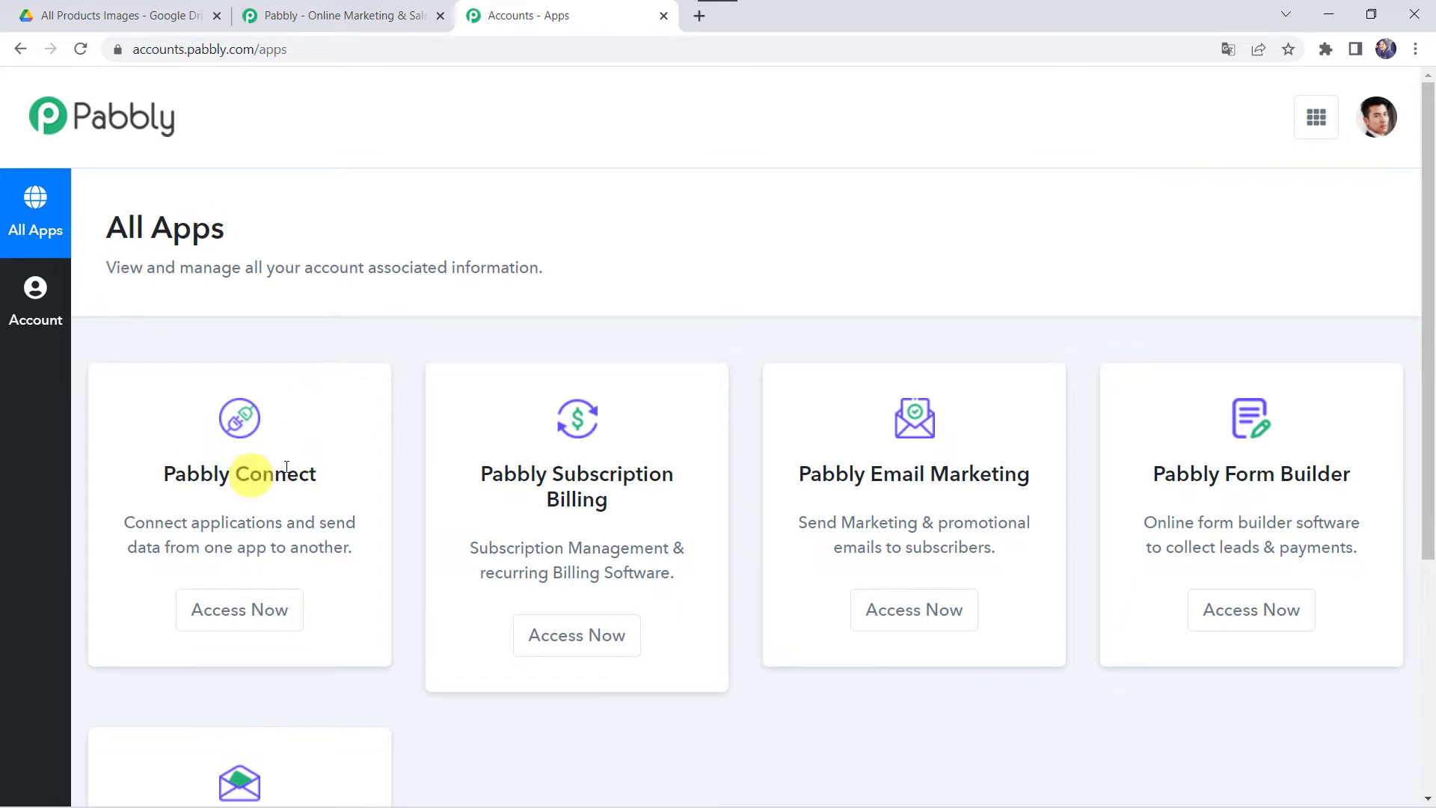
{"action": "left_click", "coordinate": [232, 619]}
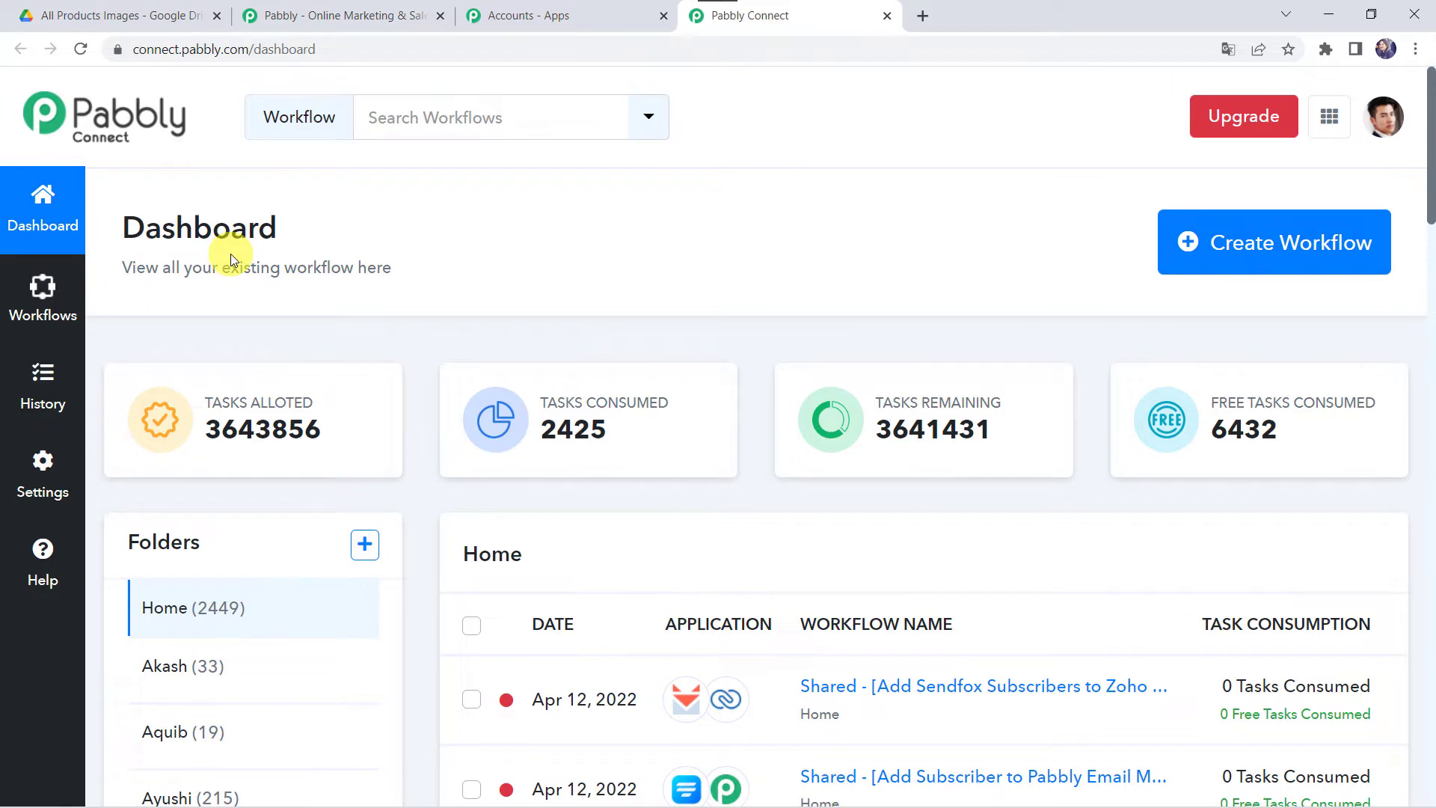
{"action": "scroll", "coordinate": [778, 621], "scroll_direction": "down", "scroll_amount": 5}
{"action": "scroll", "coordinate": [777, 621], "scroll_direction": "up", "scroll_amount": 5}
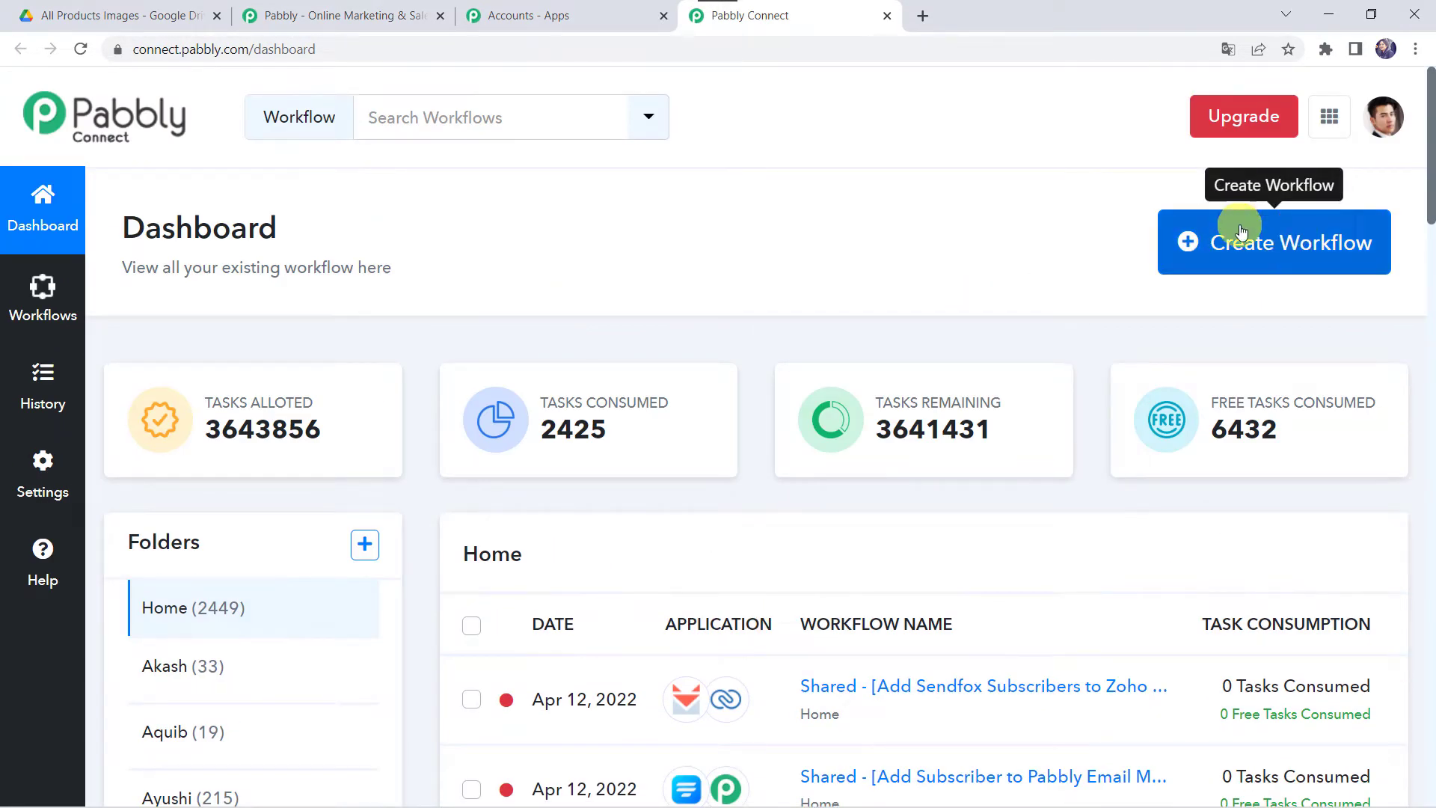
- Create a workflow named "Transfer Files from One Google Drive folder to Another"
{"action": "left_click", "coordinate": [1254, 253]}
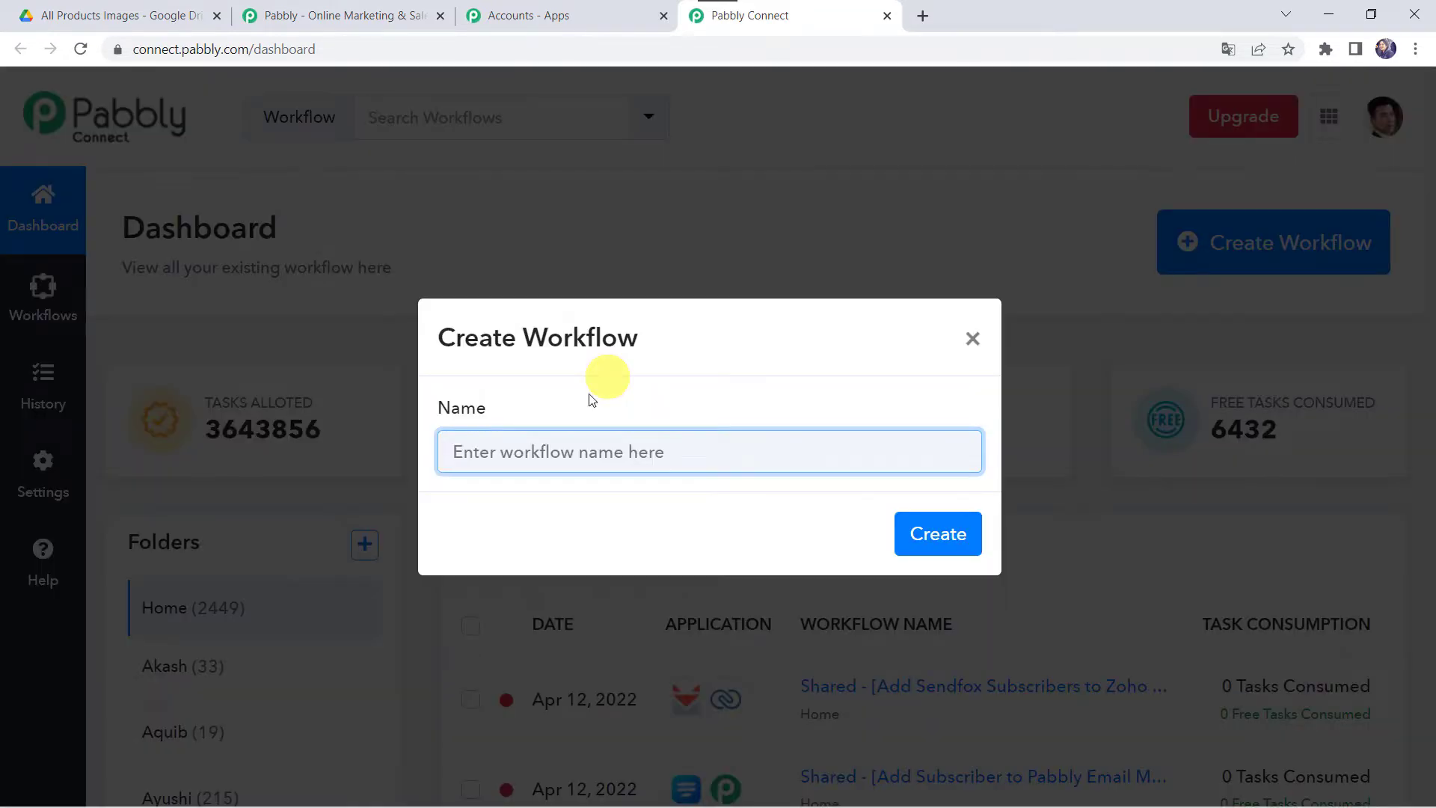
{"action": "left_click", "coordinate": [540, 456]}
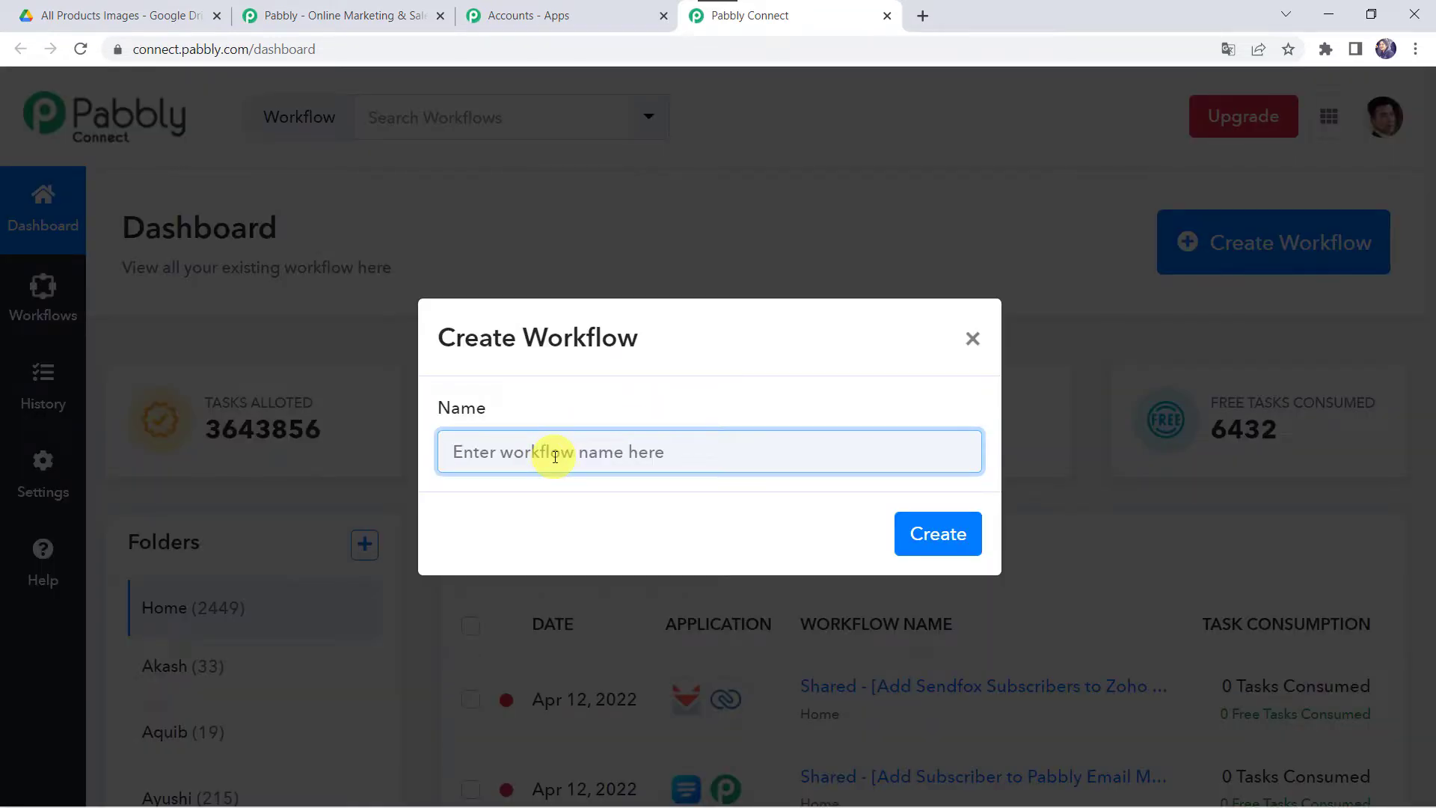
{"action": "type", "text": "Transfer Files from One Google Drive folder to Another"}
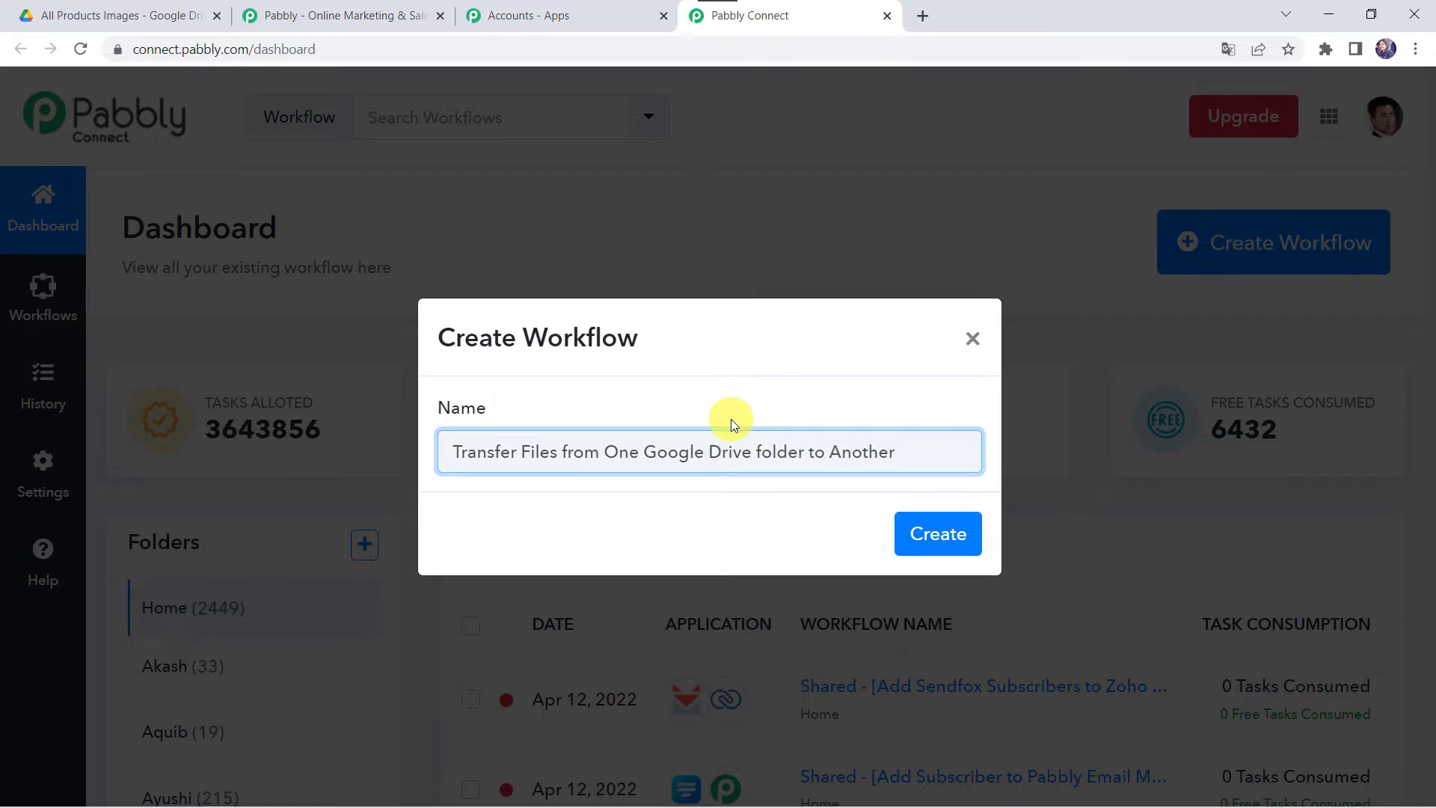
{"action": "left_click", "coordinate": [946, 527]}
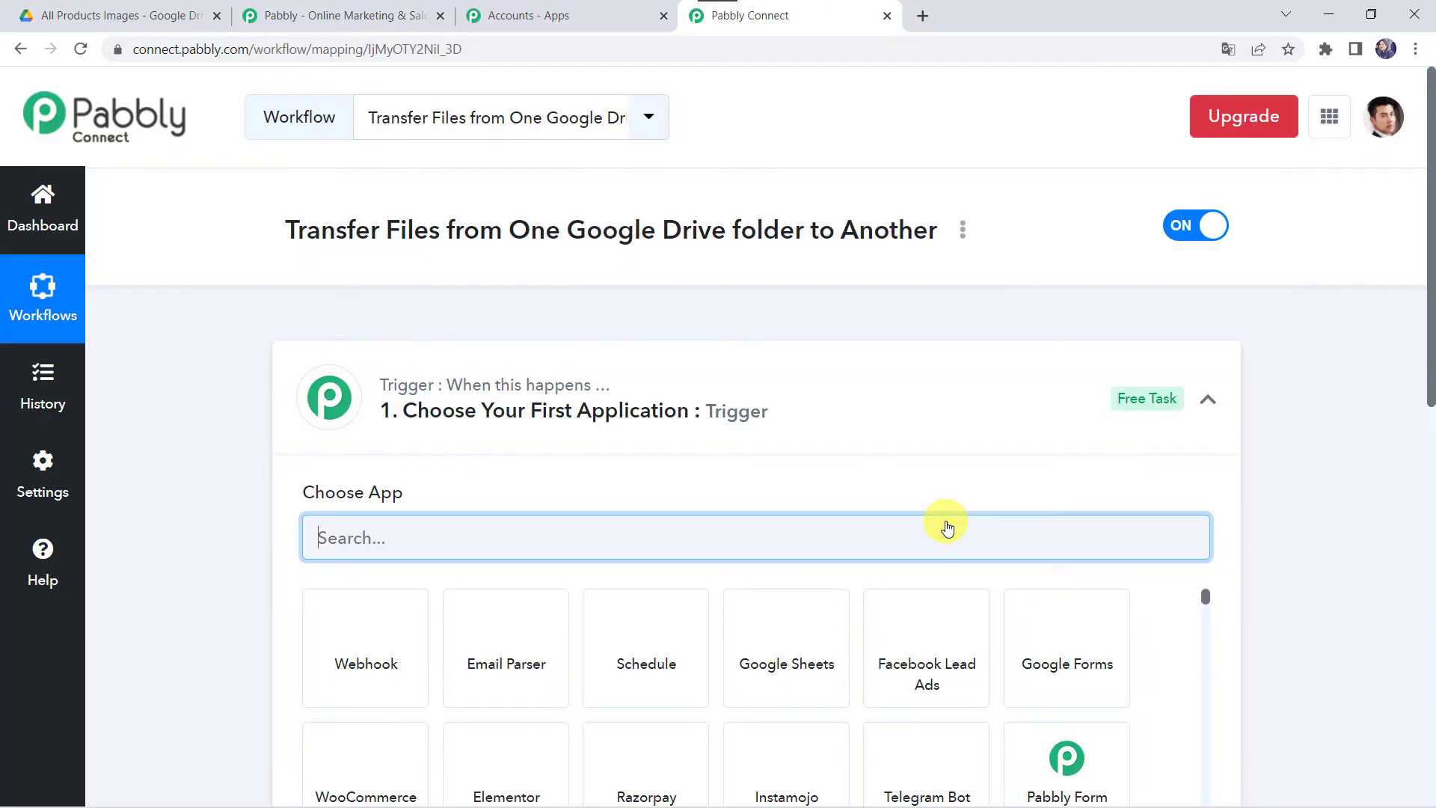
- Choose Google Drive as the app for the workflow's trigger
{"action": "left_click", "coordinate": [798, 405]}
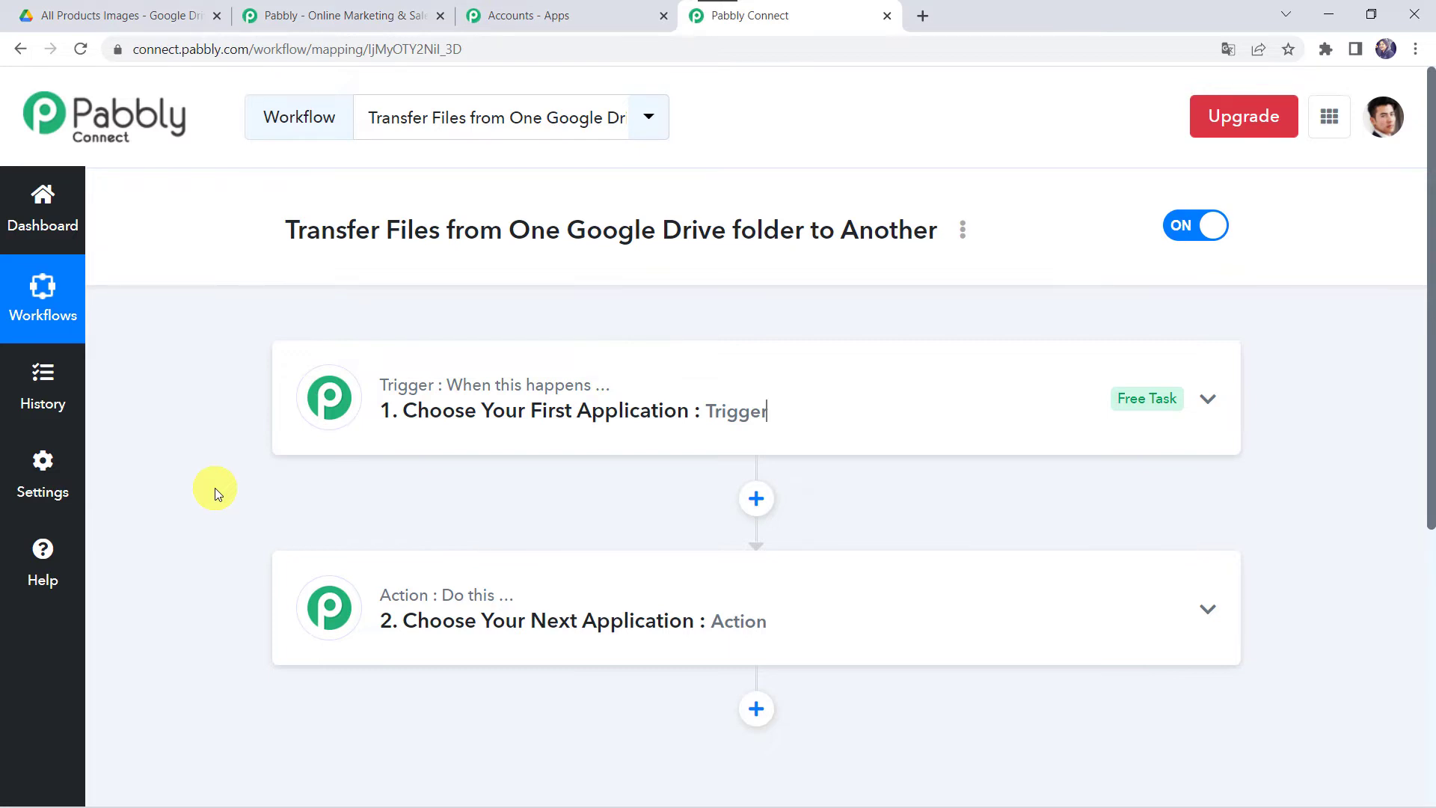
{"action": "left_click", "coordinate": [798, 425]}
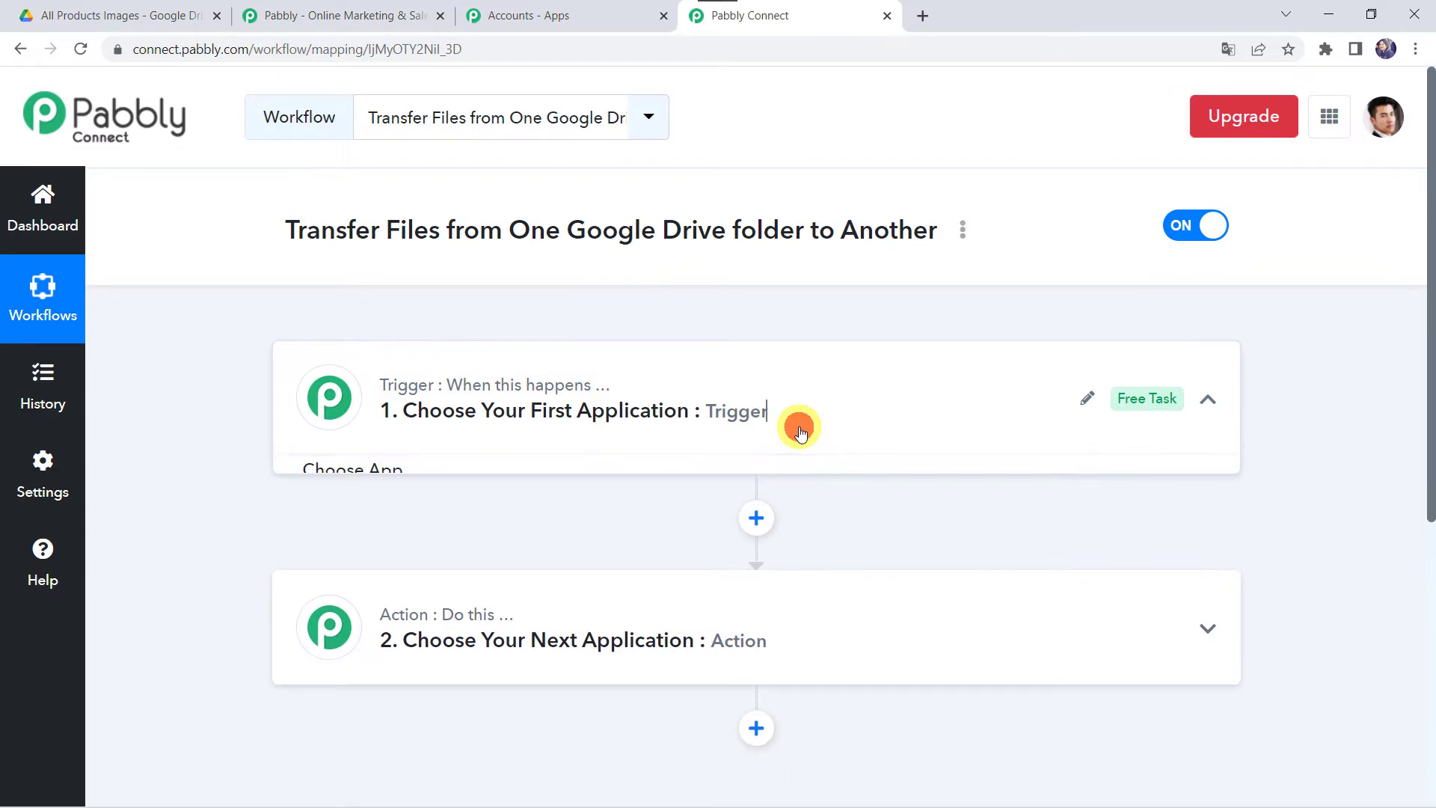
{"action": "left_click", "coordinate": [394, 533]}
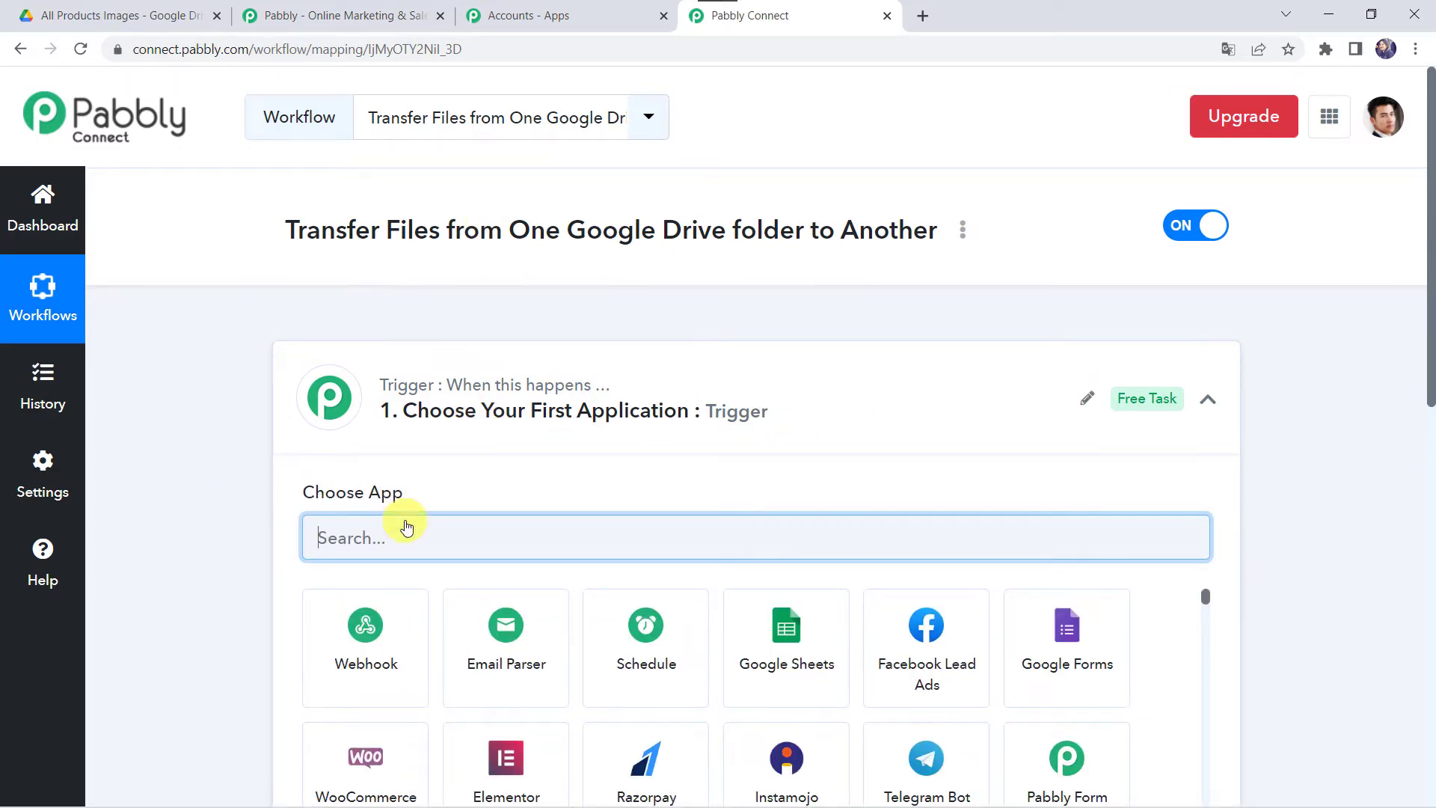
{"action": "left_click", "coordinate": [365, 531]}
{"action": "type", "text": "Google D"}
{"action": "left_click", "coordinate": [460, 624]}
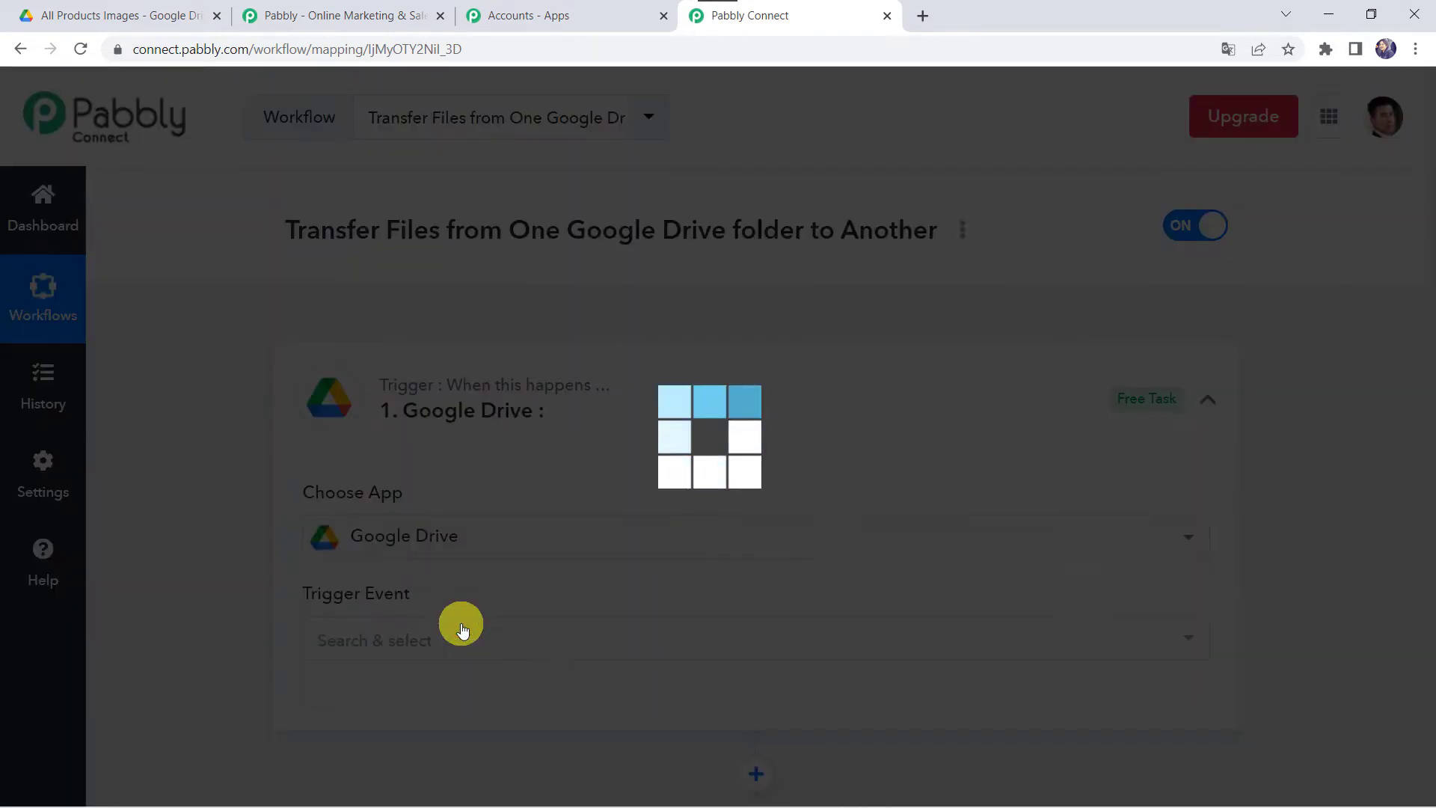
- Set the Google Drive trigger event to New File In Specific Folder
{"action": "scroll", "coordinate": [460, 628], "scroll_direction": "down", "scroll_amount": 2}
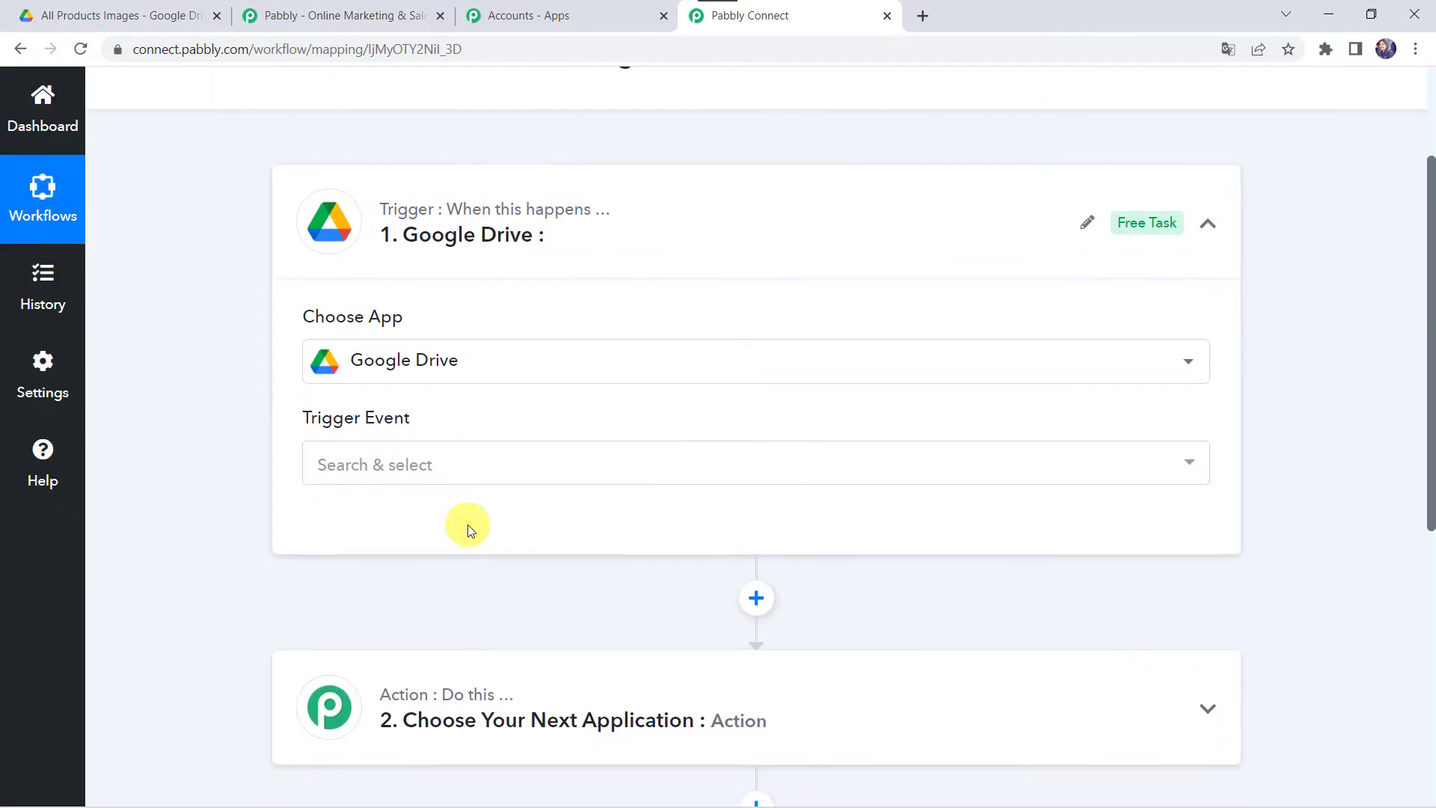
{"action": "left_click", "coordinate": [364, 467]}
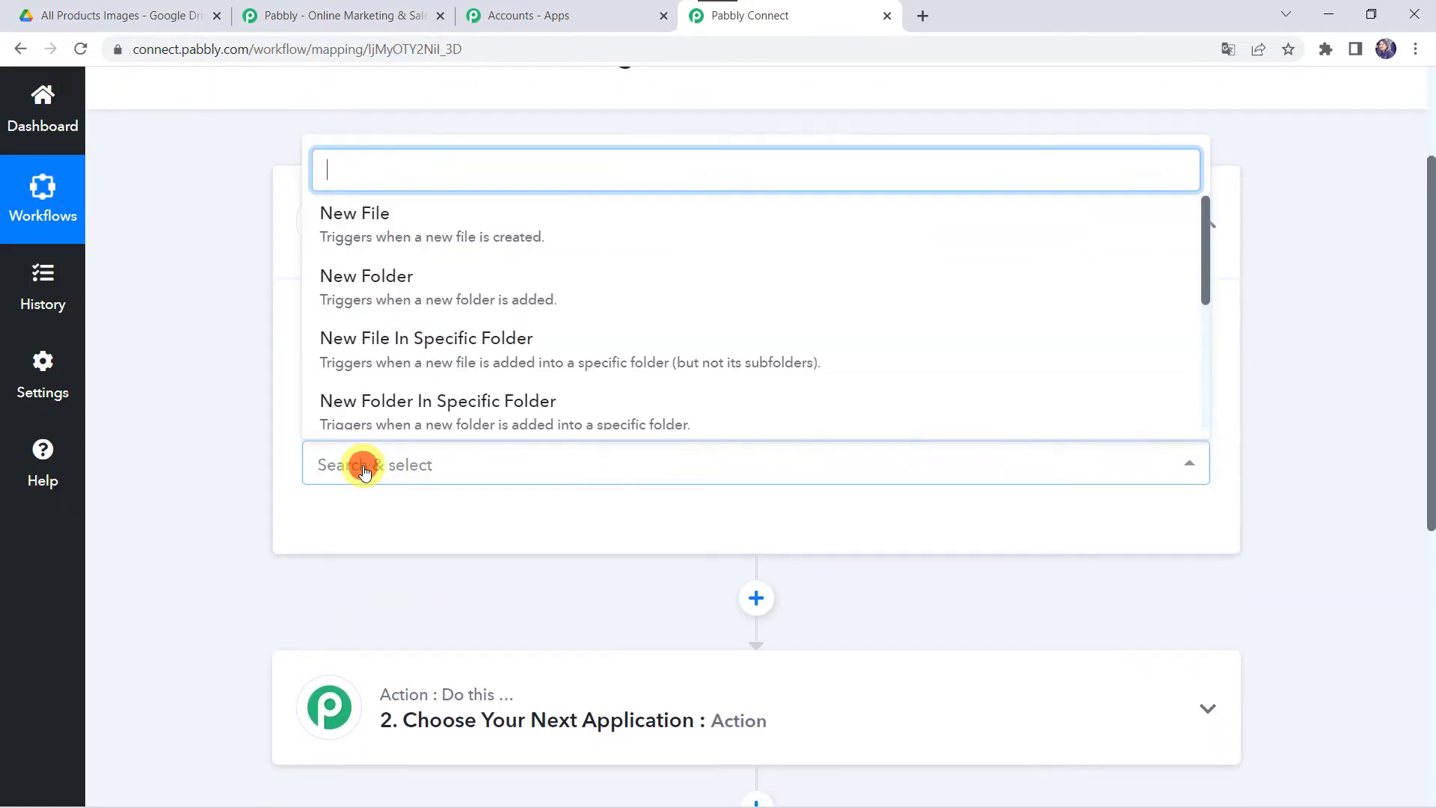
{"action": "left_click", "coordinate": [487, 348]}
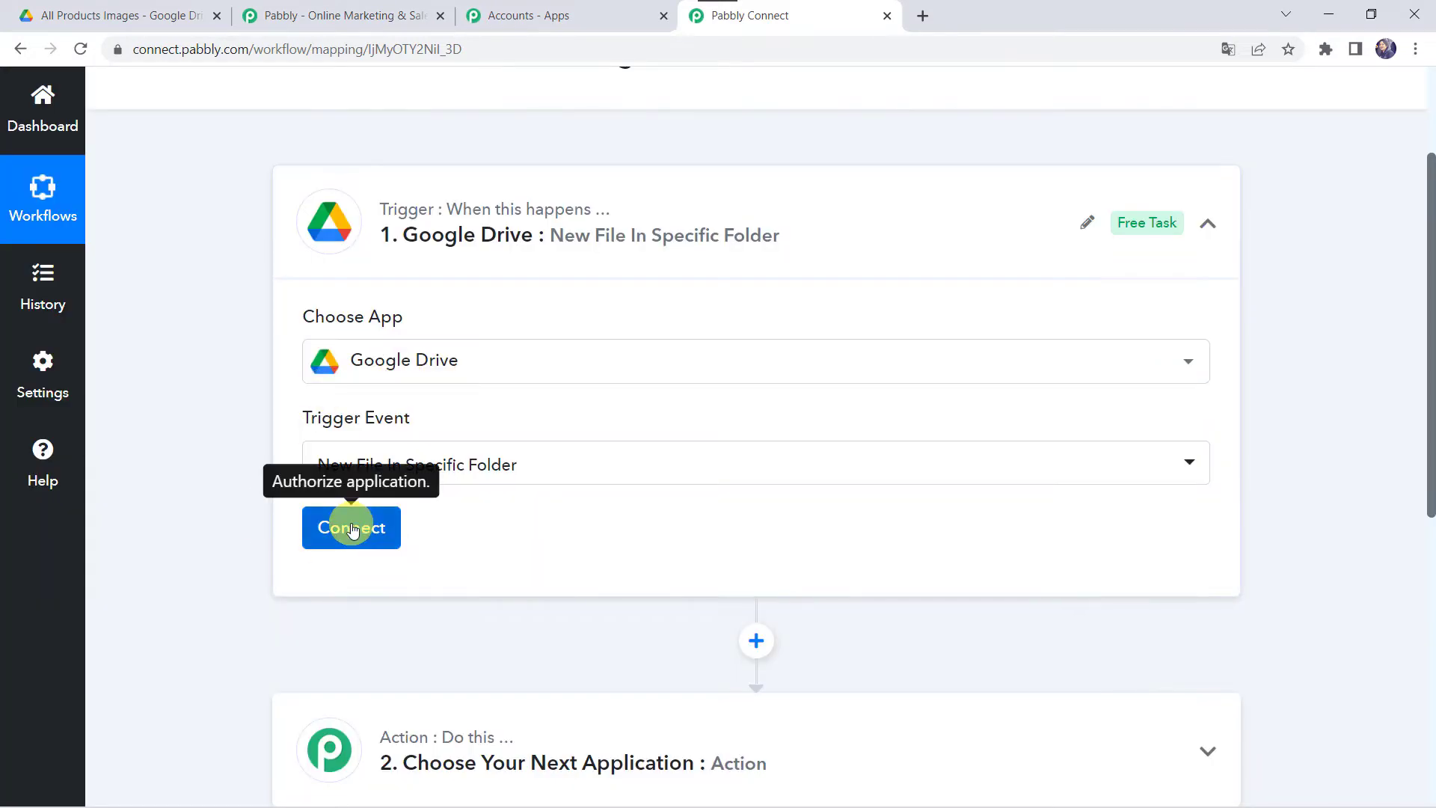
- Add a new Google Drive connection for the trigger and authorize access with the Google account that holds the product images
{"action": "left_click", "coordinate": [351, 527]}
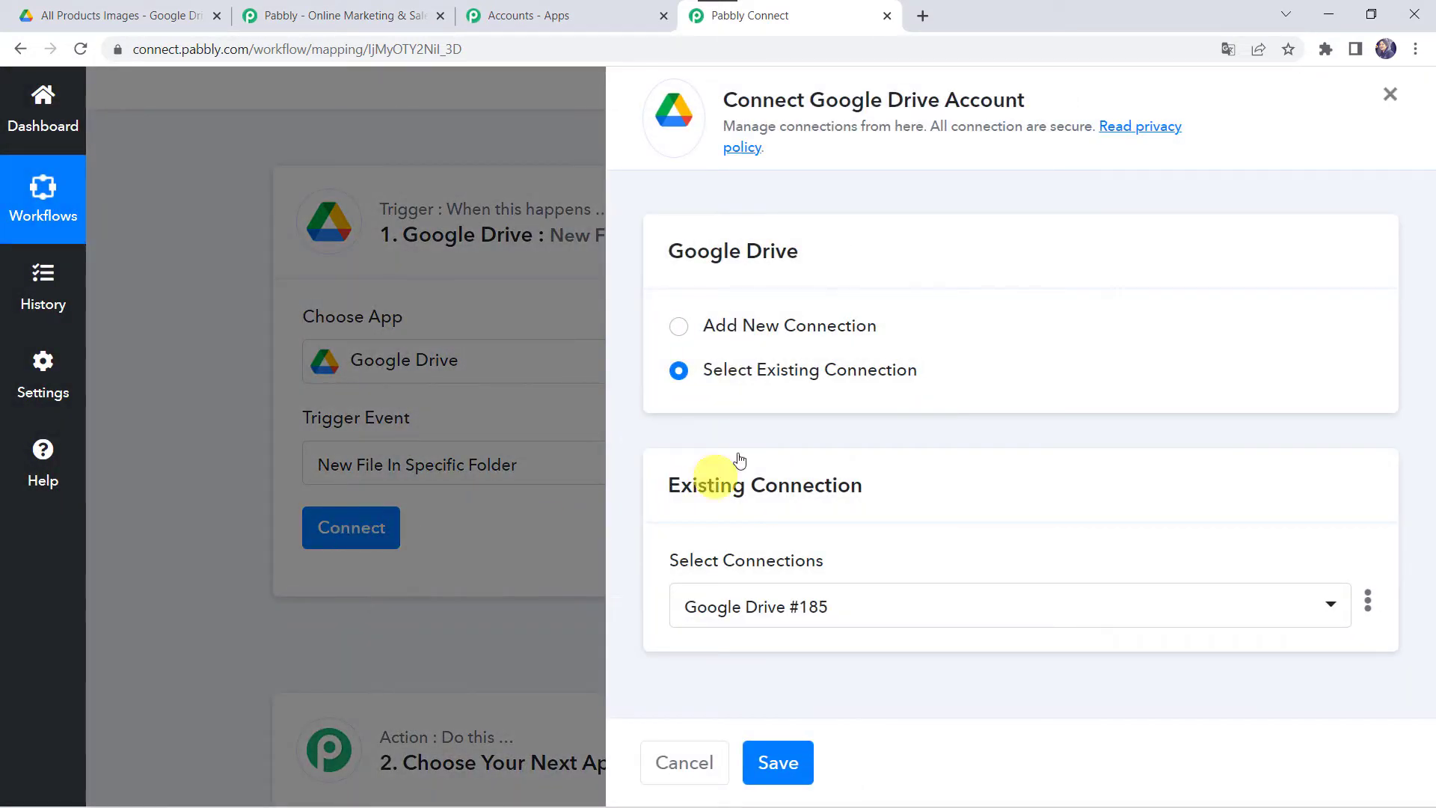
{"action": "left_click", "coordinate": [765, 335]}
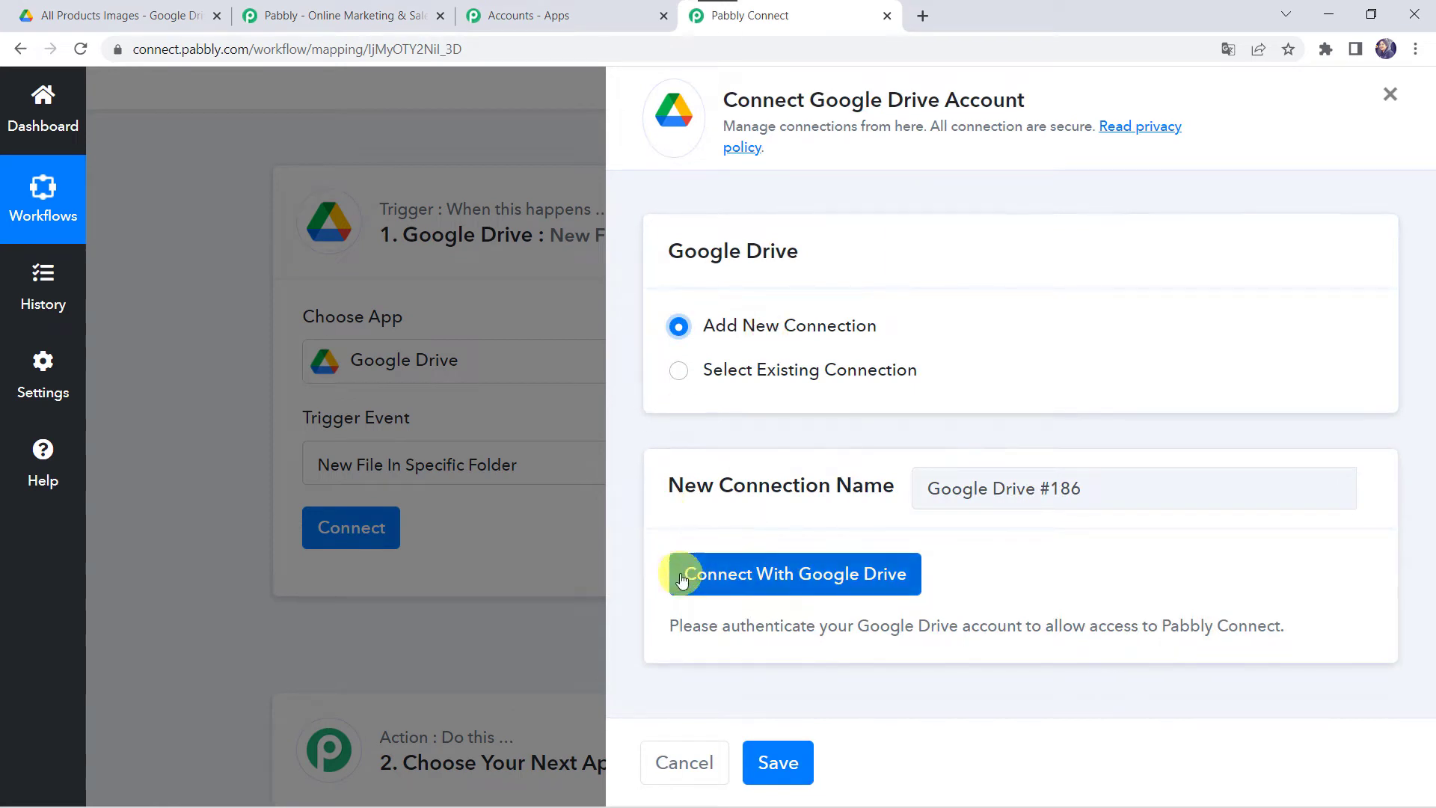
{"action": "left_click", "coordinate": [837, 574]}
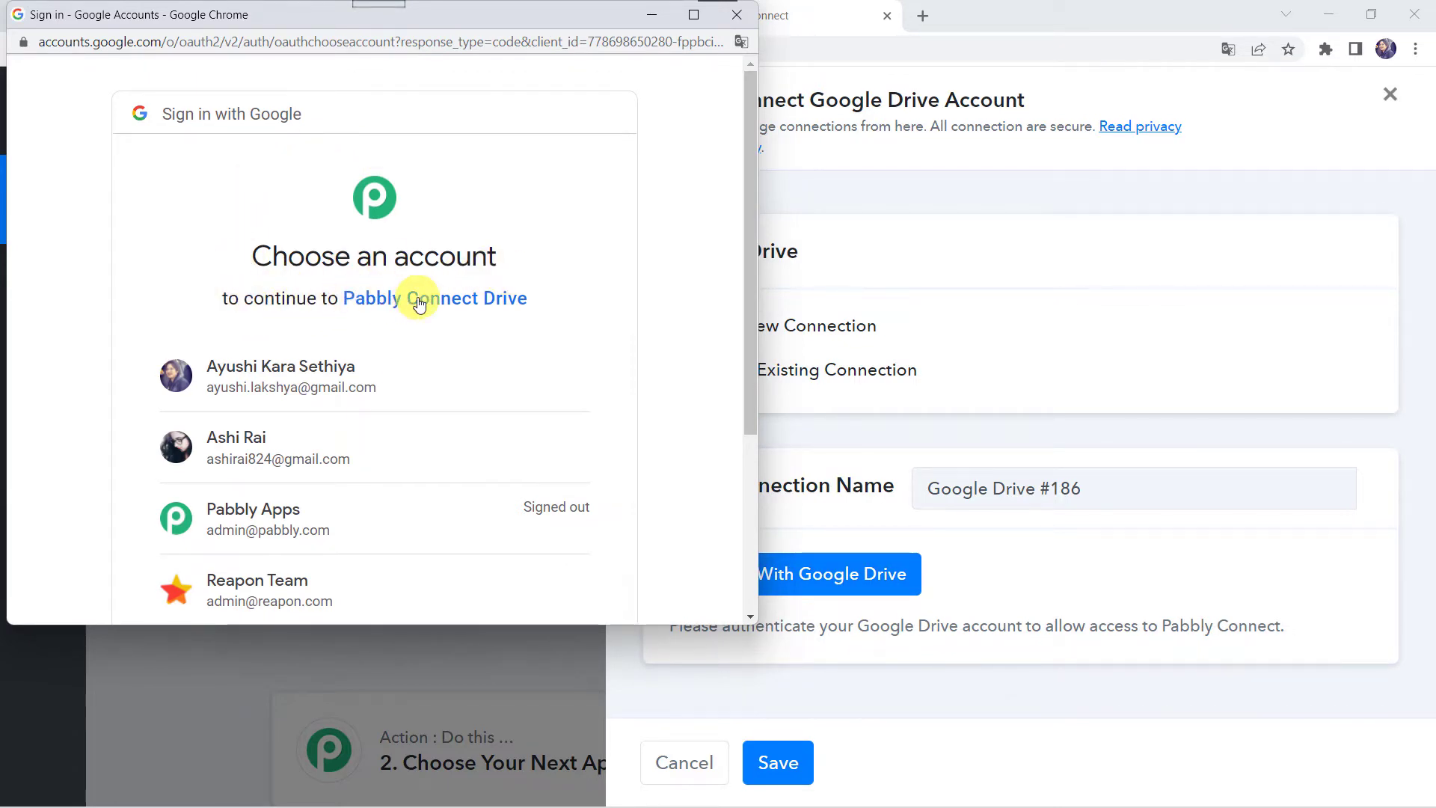
{"action": "left_click", "coordinate": [289, 456]}
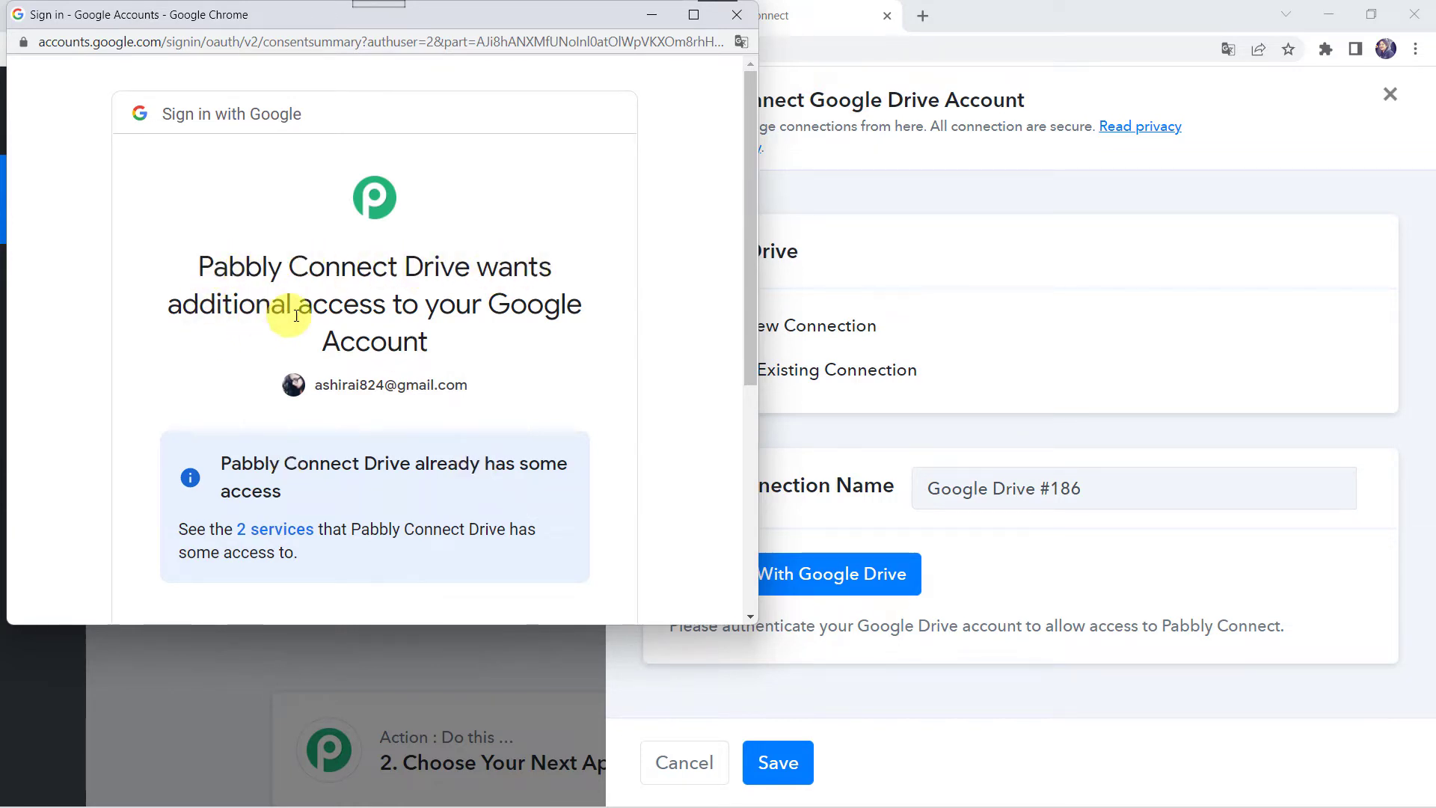
{"action": "scroll", "coordinate": [441, 374], "scroll_direction": "down", "scroll_amount": 5}
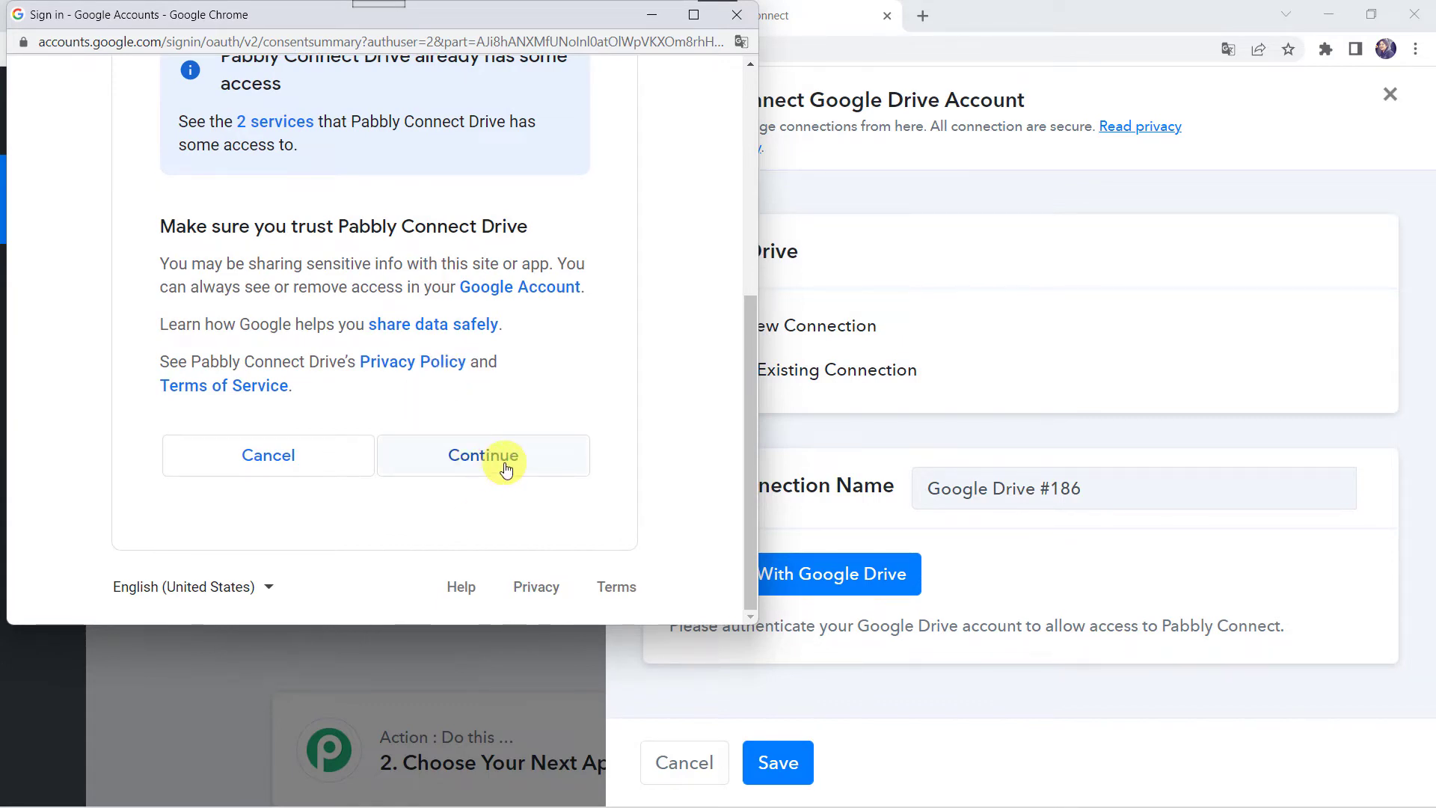
{"action": "left_click", "coordinate": [505, 467]}
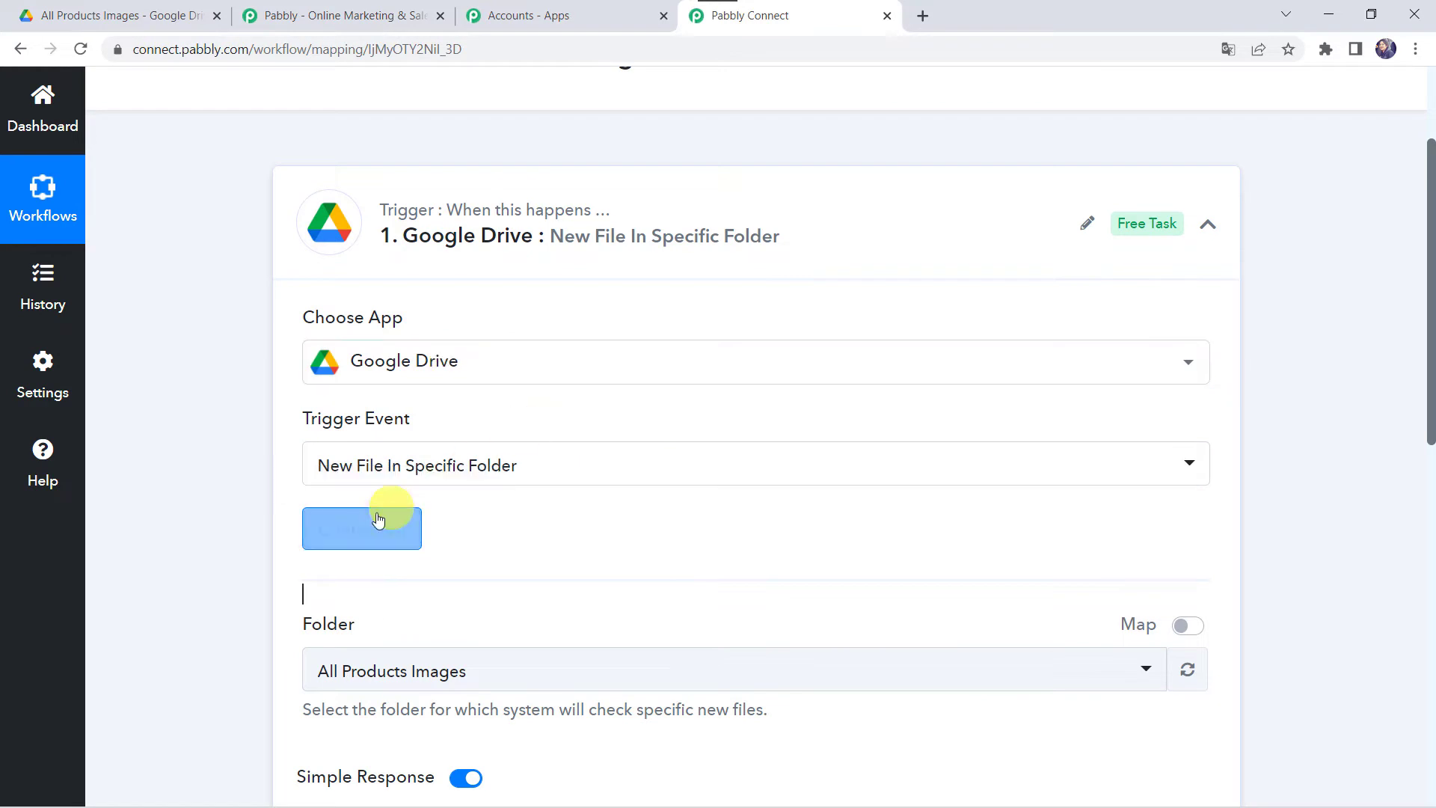
- Select All Products Images as the trigger's folder, checking the folder name against the one open in Google Drive
{"action": "scroll", "coordinate": [531, 535], "scroll_direction": "down", "scroll_amount": 1}
{"action": "scroll", "coordinate": [531, 536], "scroll_direction": "down", "scroll_amount": 3}
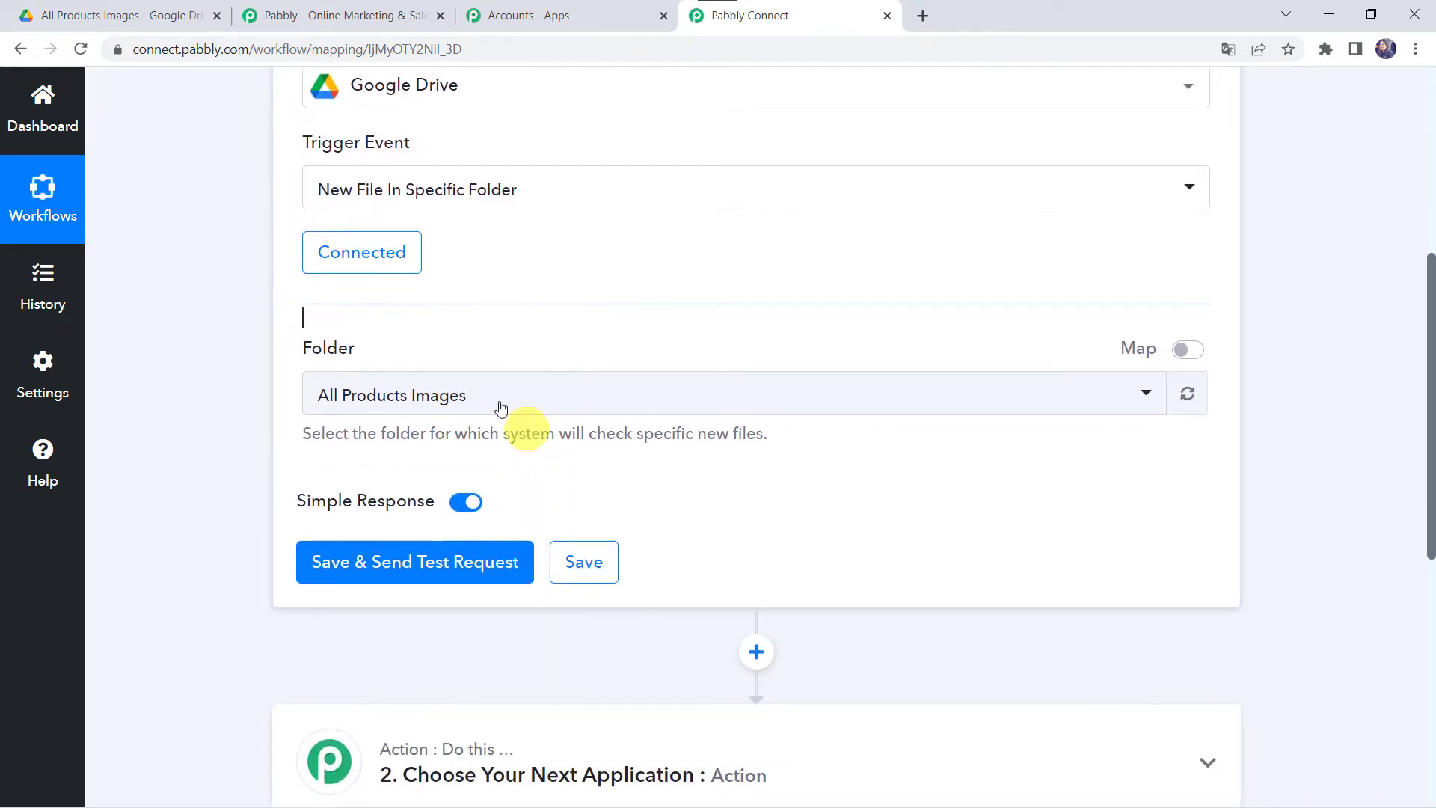
{"action": "scroll", "coordinate": [461, 239], "scroll_direction": "up", "scroll_amount": 1}
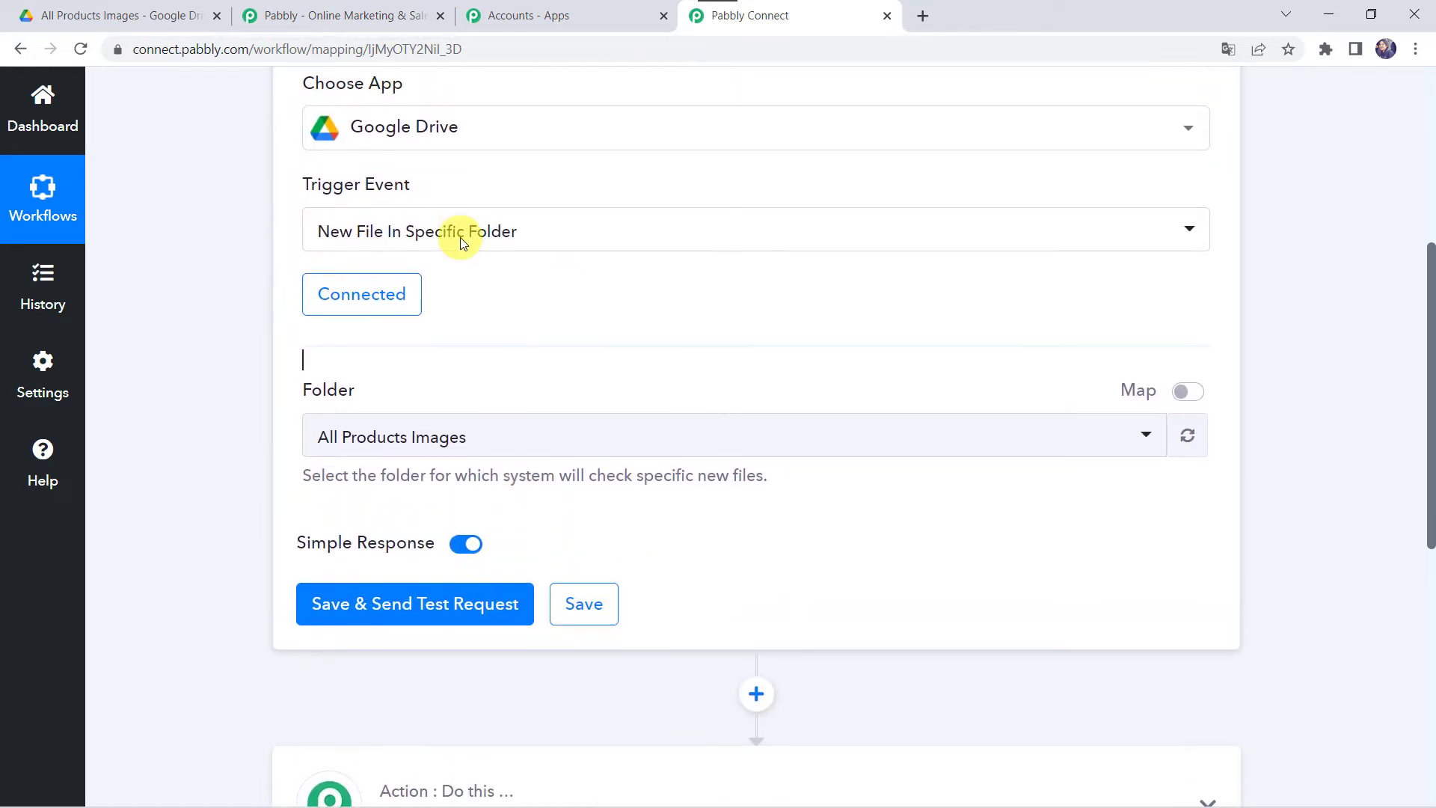
{"action": "left_click", "coordinate": [401, 448]}
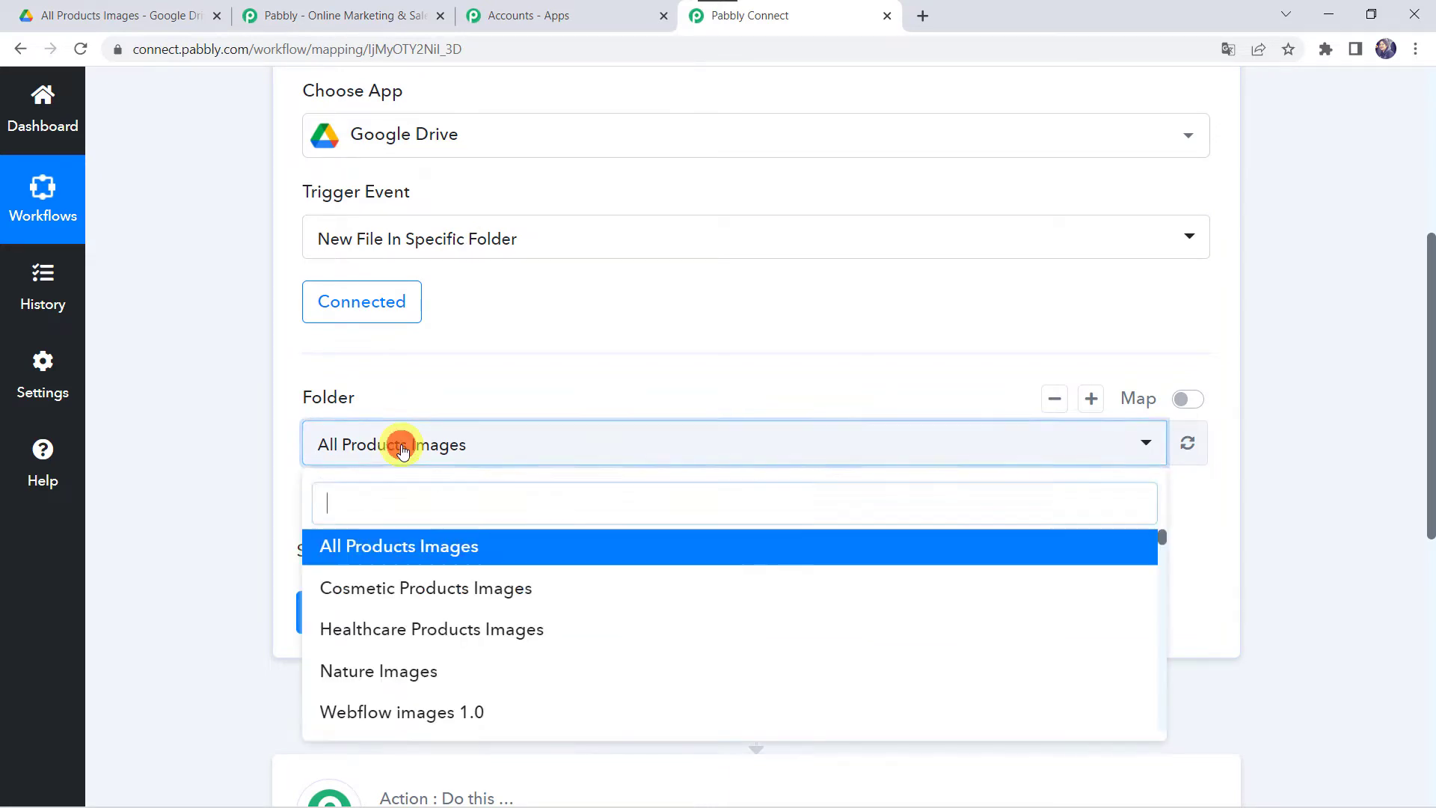
{"action": "scroll", "coordinate": [392, 680], "scroll_direction": "down", "scroll_amount": 10}
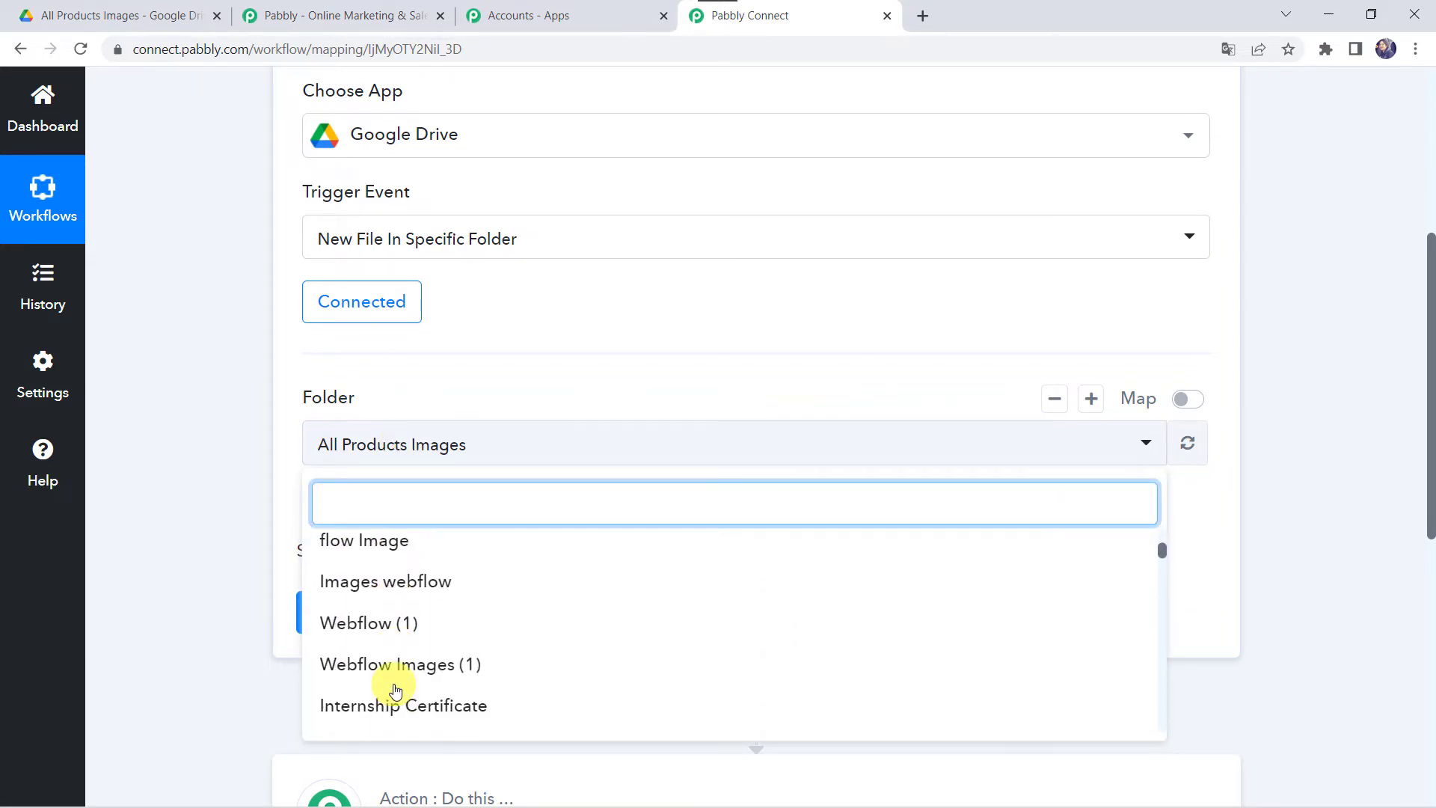
{"action": "scroll", "coordinate": [391, 682], "scroll_direction": "up", "scroll_amount": 10}
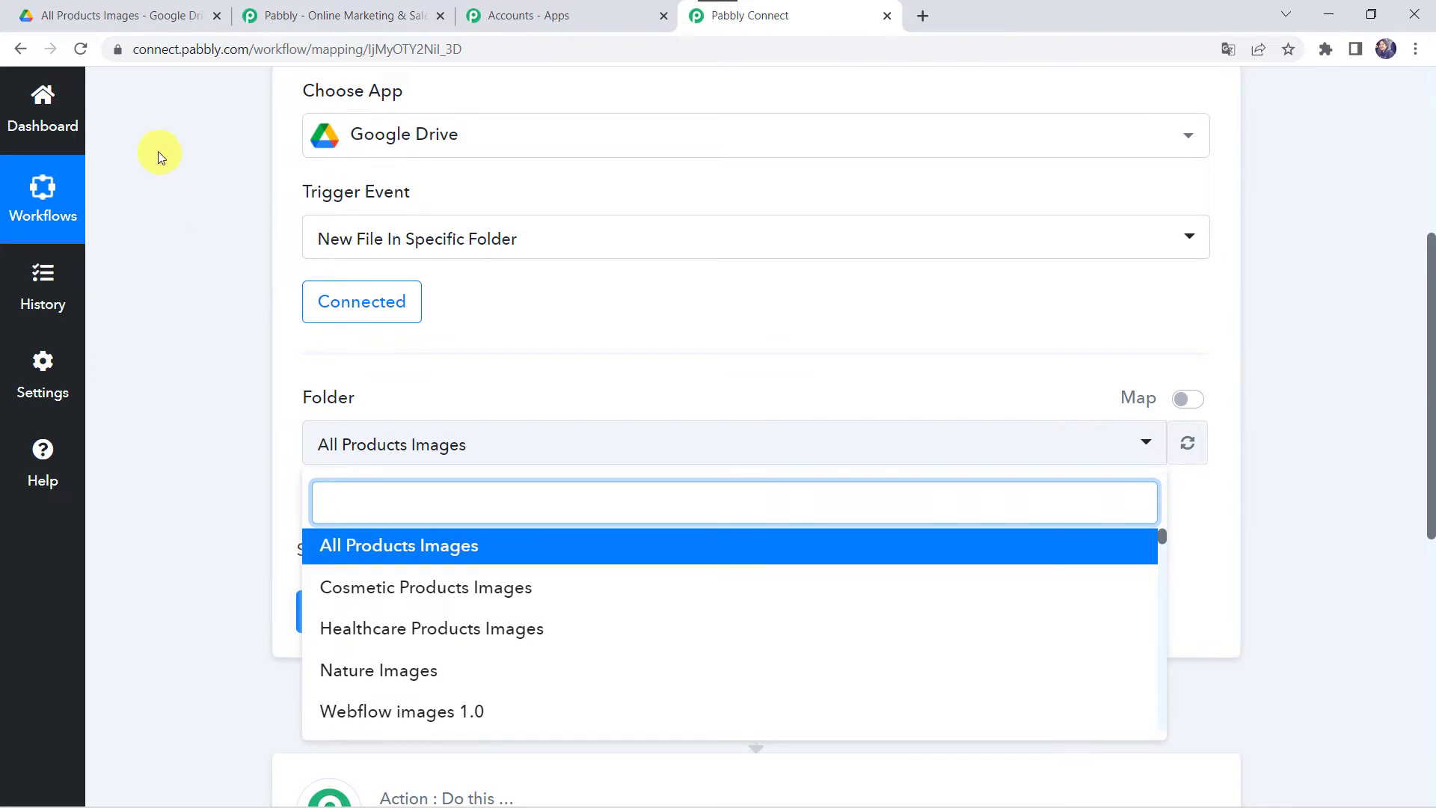
{"action": "left_click", "coordinate": [111, 25]}
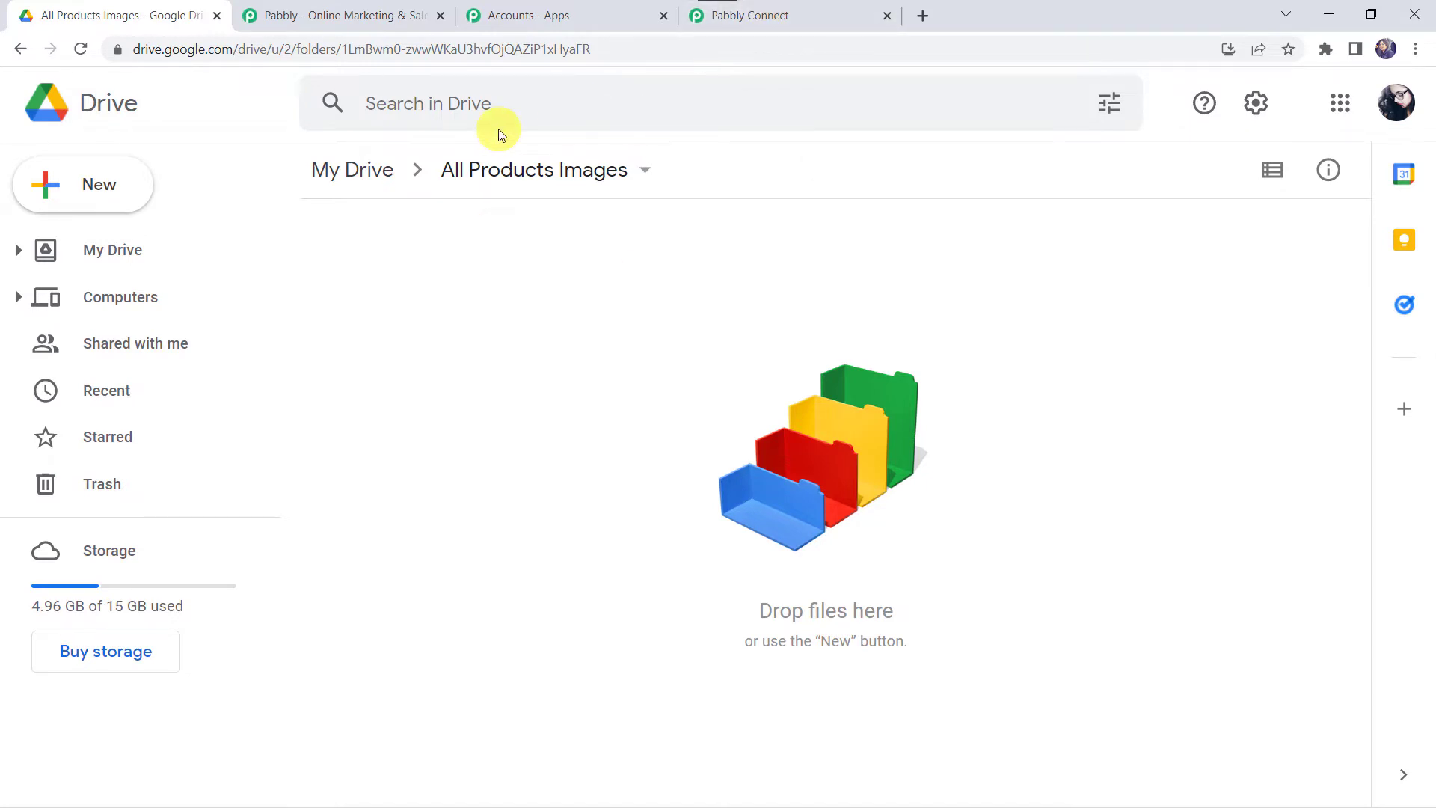
{"action": "left_click", "coordinate": [774, 11]}
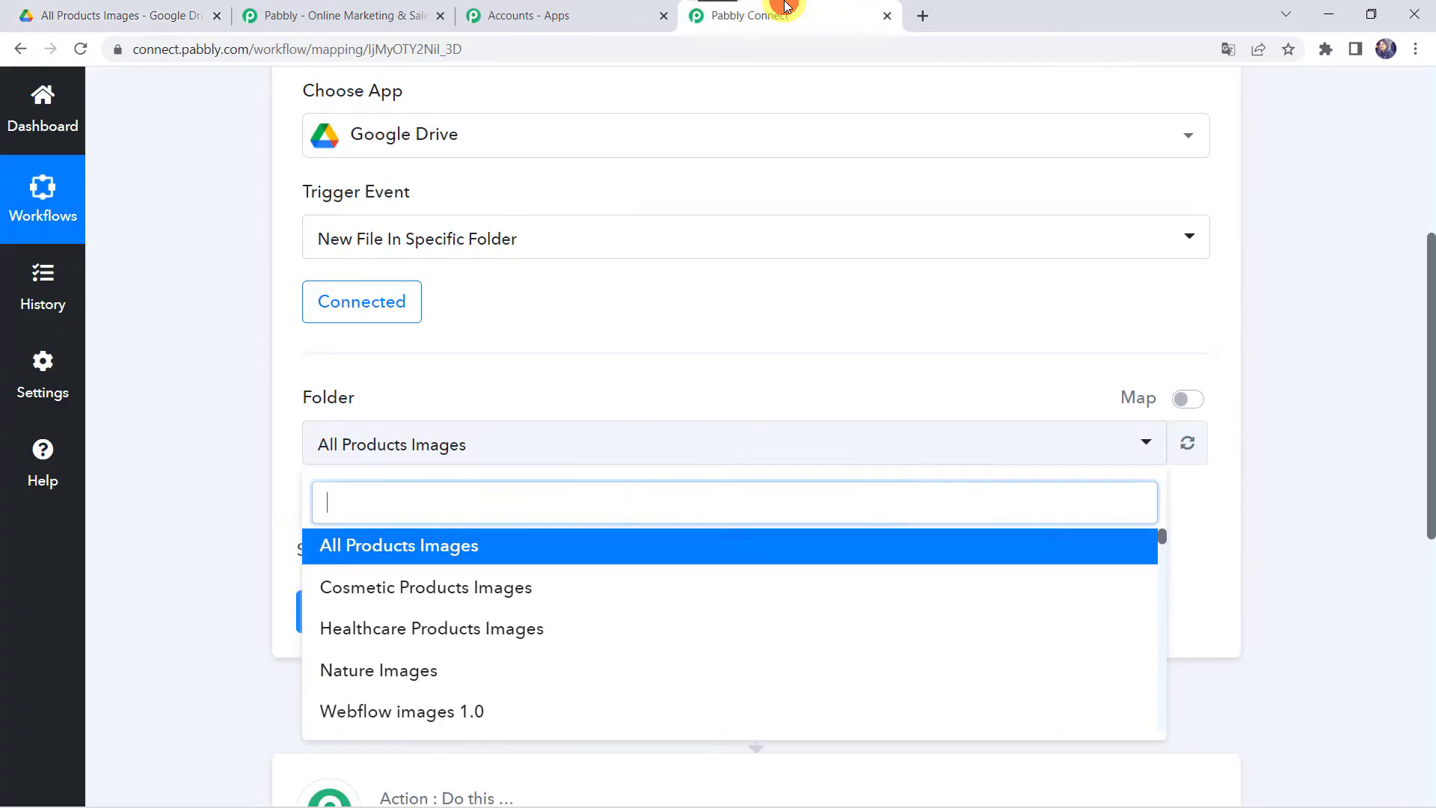
{"action": "left_click", "coordinate": [442, 545]}
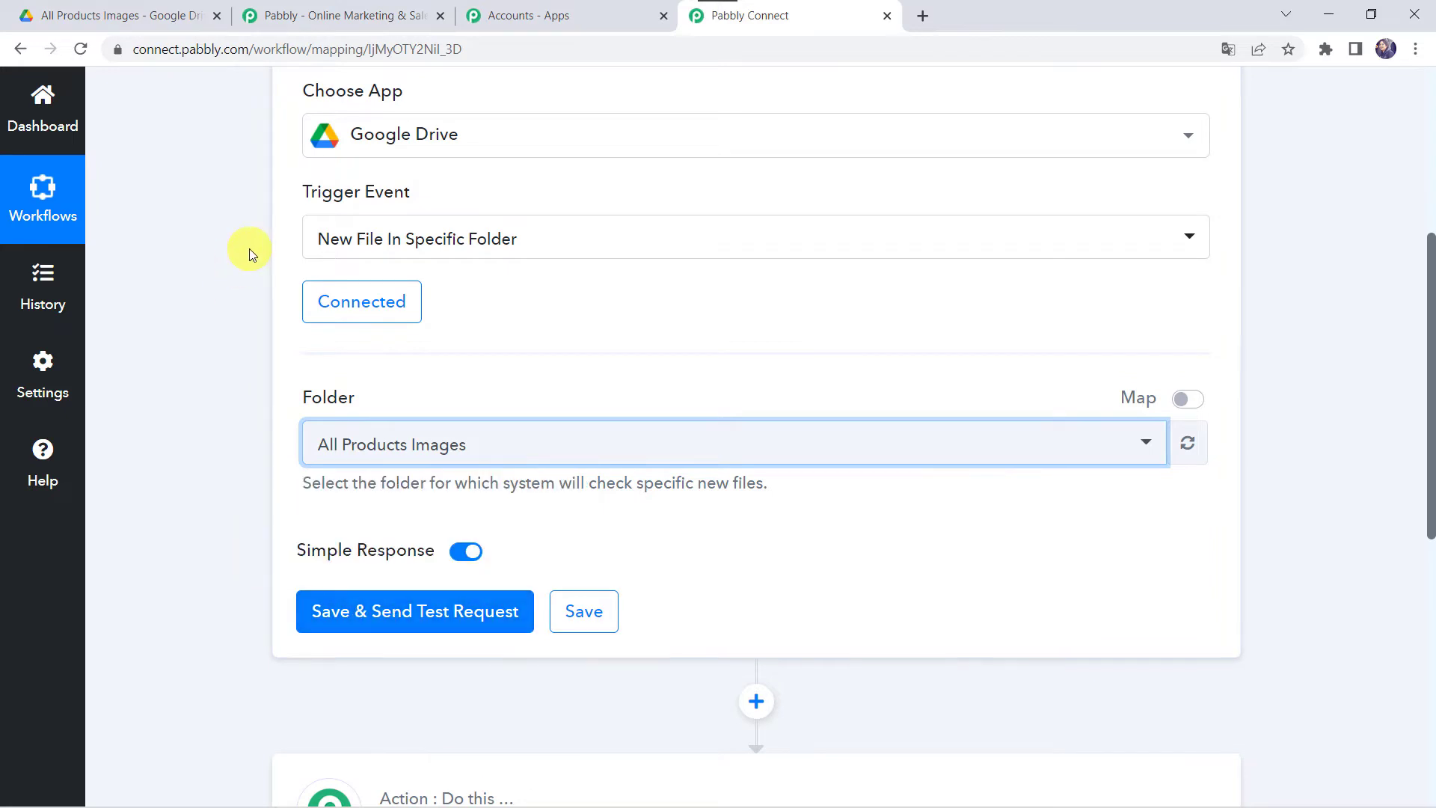
- Switch to Google Drive and upload Herbal Tea.jpg into the All Products Images folder
{"action": "left_click", "coordinate": [131, 15]}
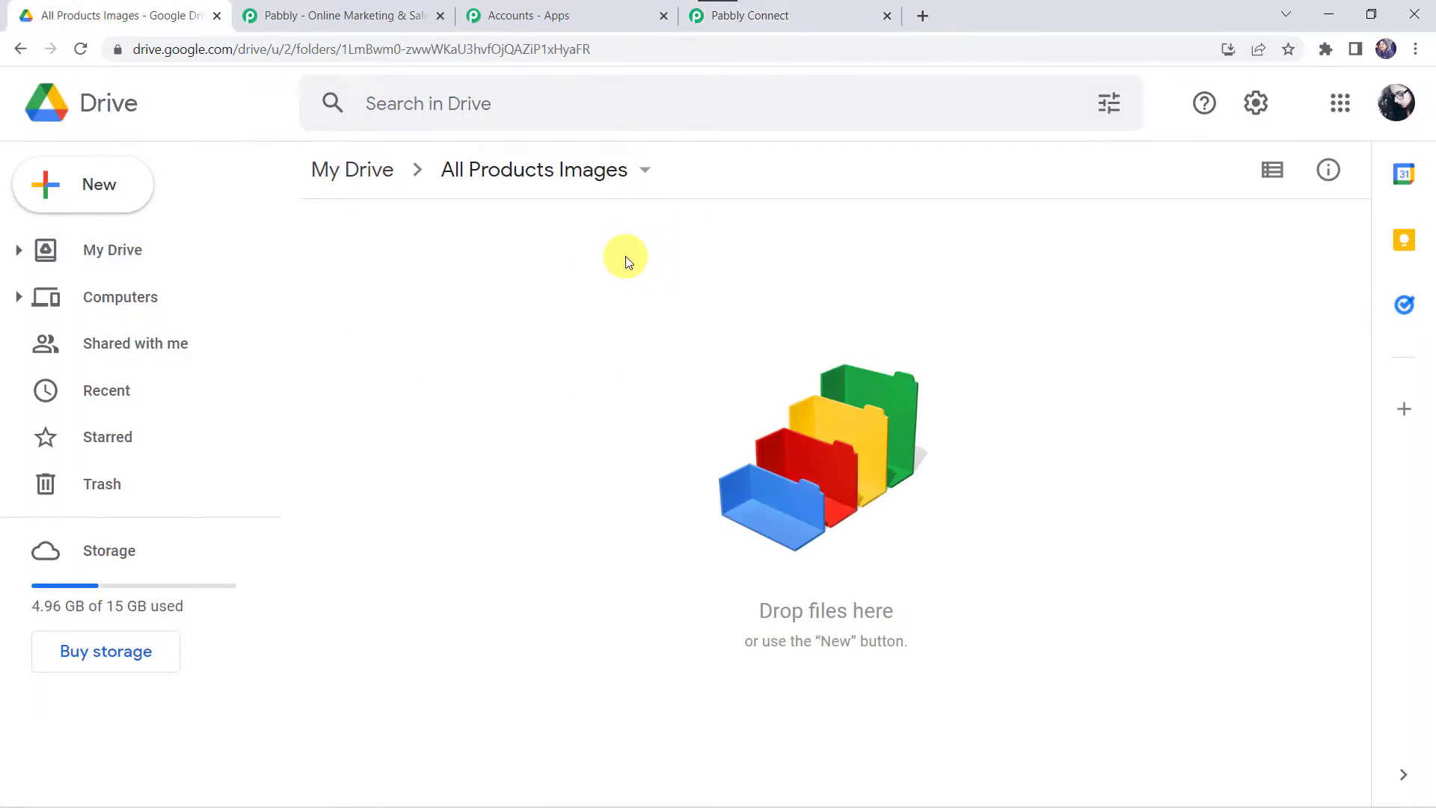
{"action": "left_click", "coordinate": [103, 183]}
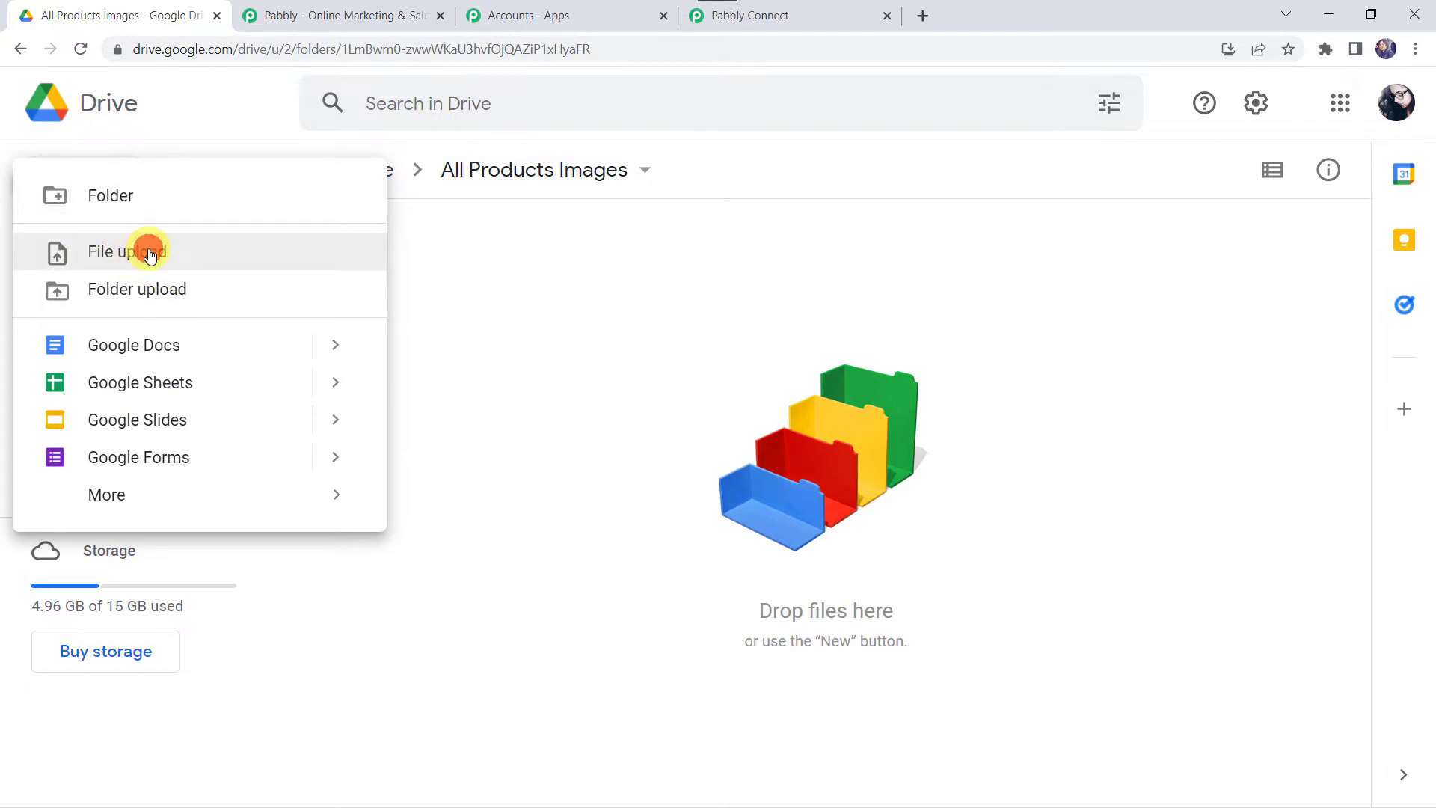
{"action": "left_click", "coordinate": [149, 255]}
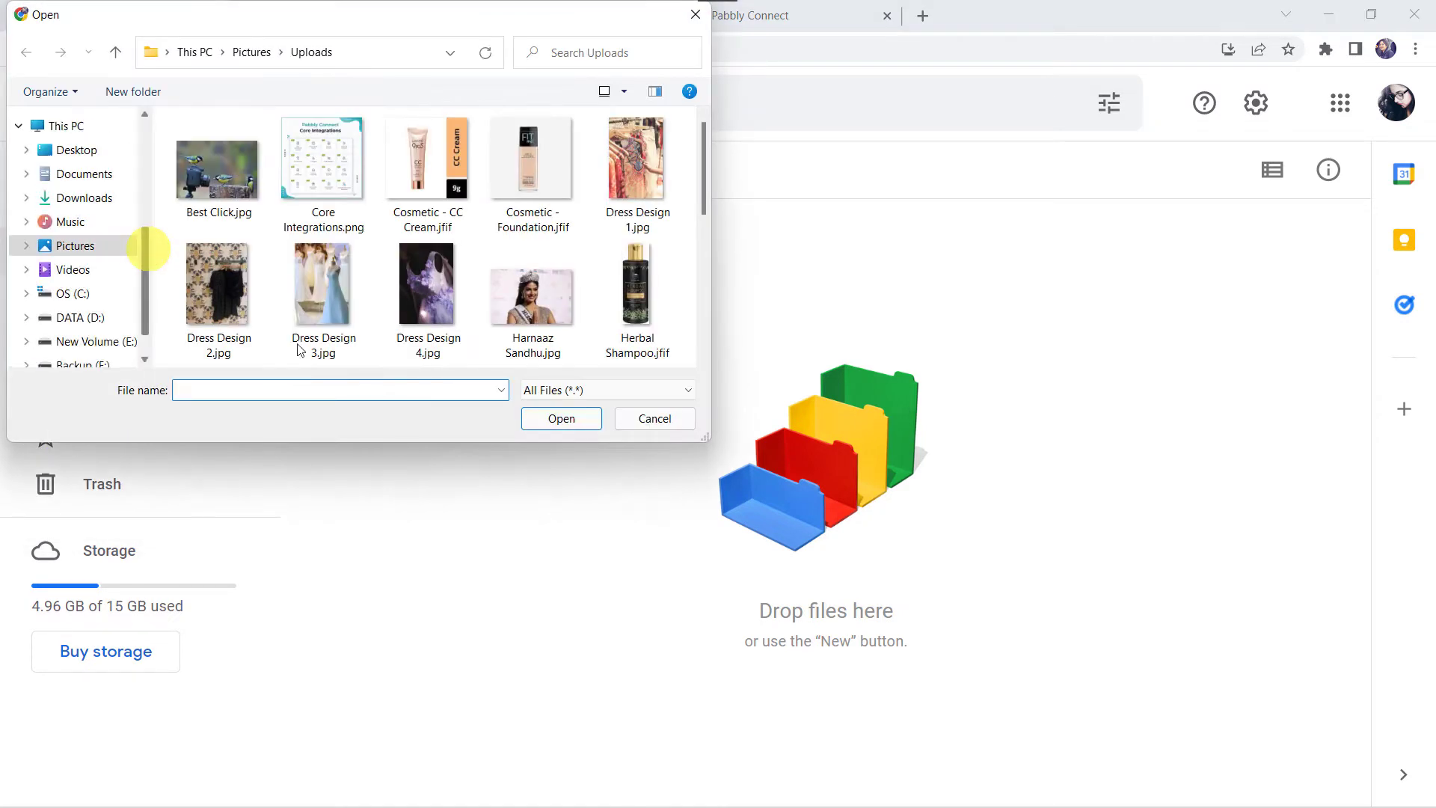
{"action": "scroll", "coordinate": [327, 271], "scroll_direction": "down", "scroll_amount": 4}
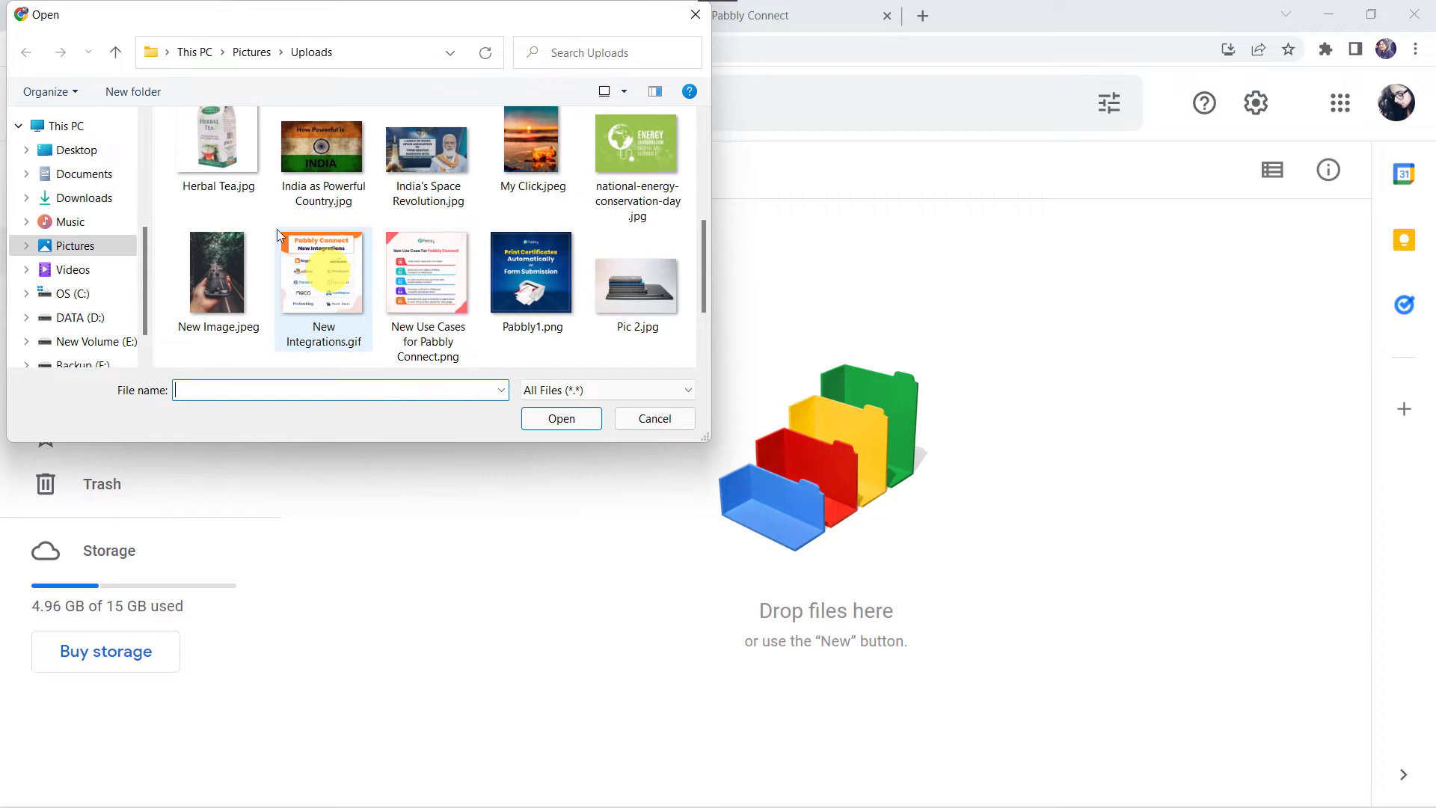
{"action": "double_click", "coordinate": [217, 155]}
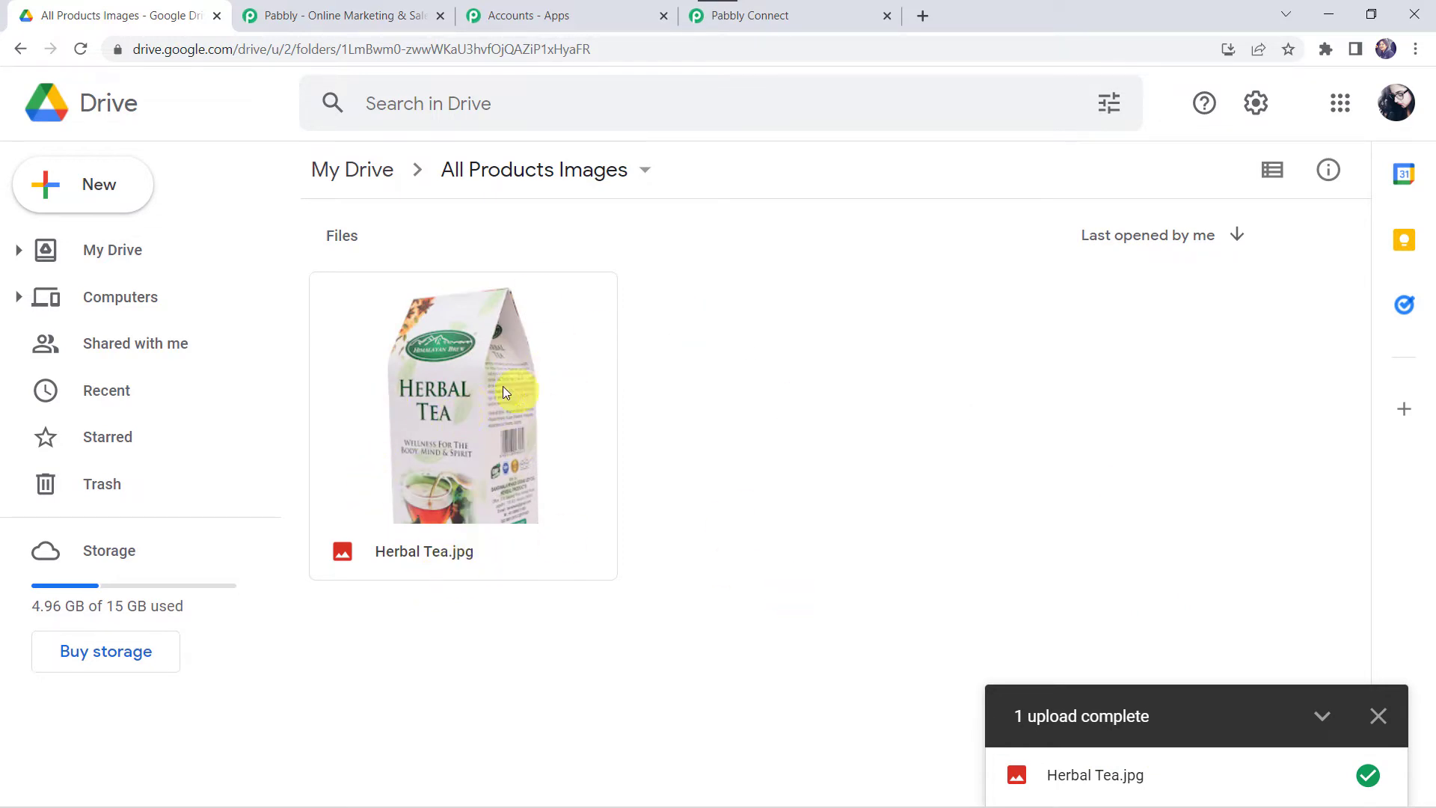
- Switch back to Pabbly Connect, save the trigger with a test request, and review the file details in the response
{"action": "left_click", "coordinate": [817, 27]}
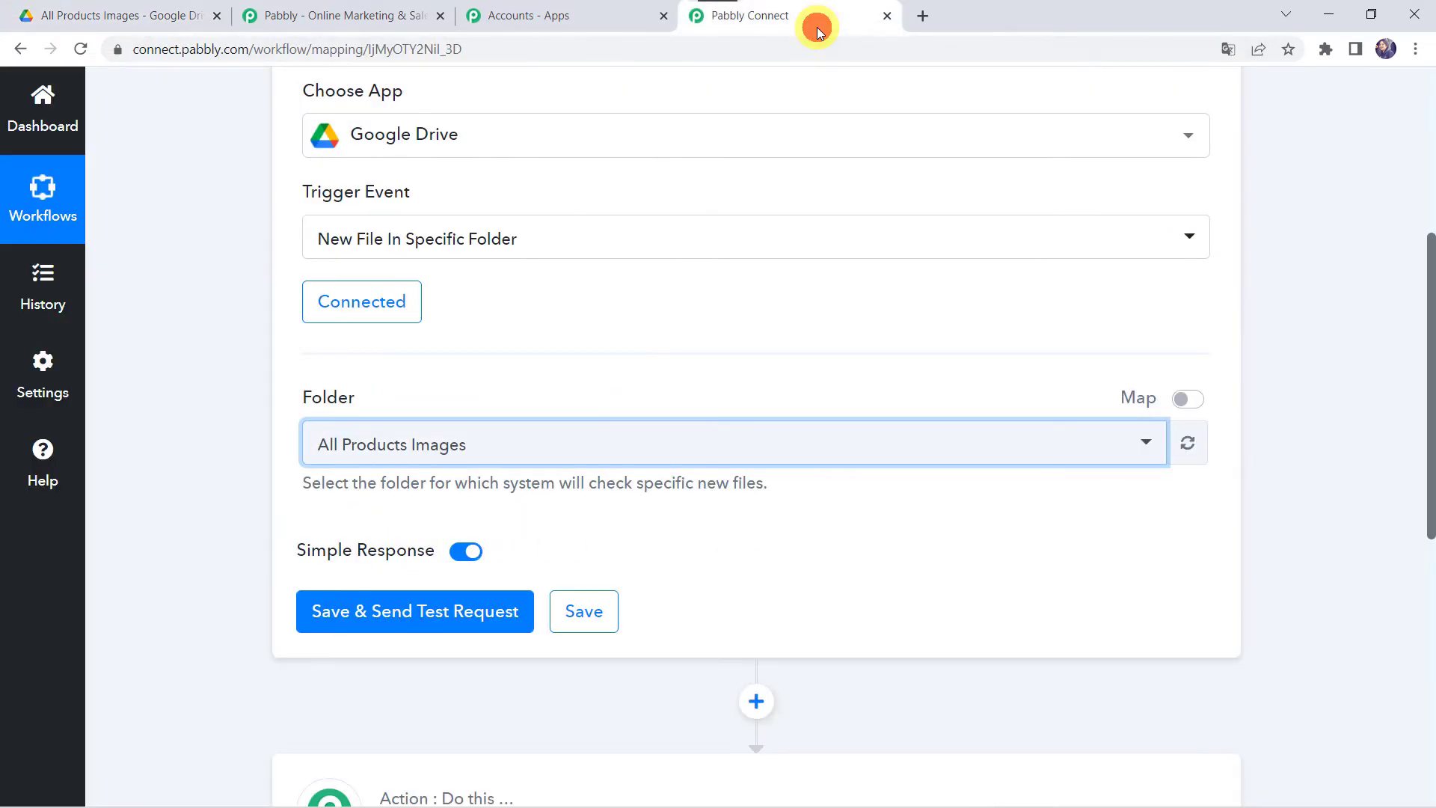
{"action": "left_click", "coordinate": [400, 612]}
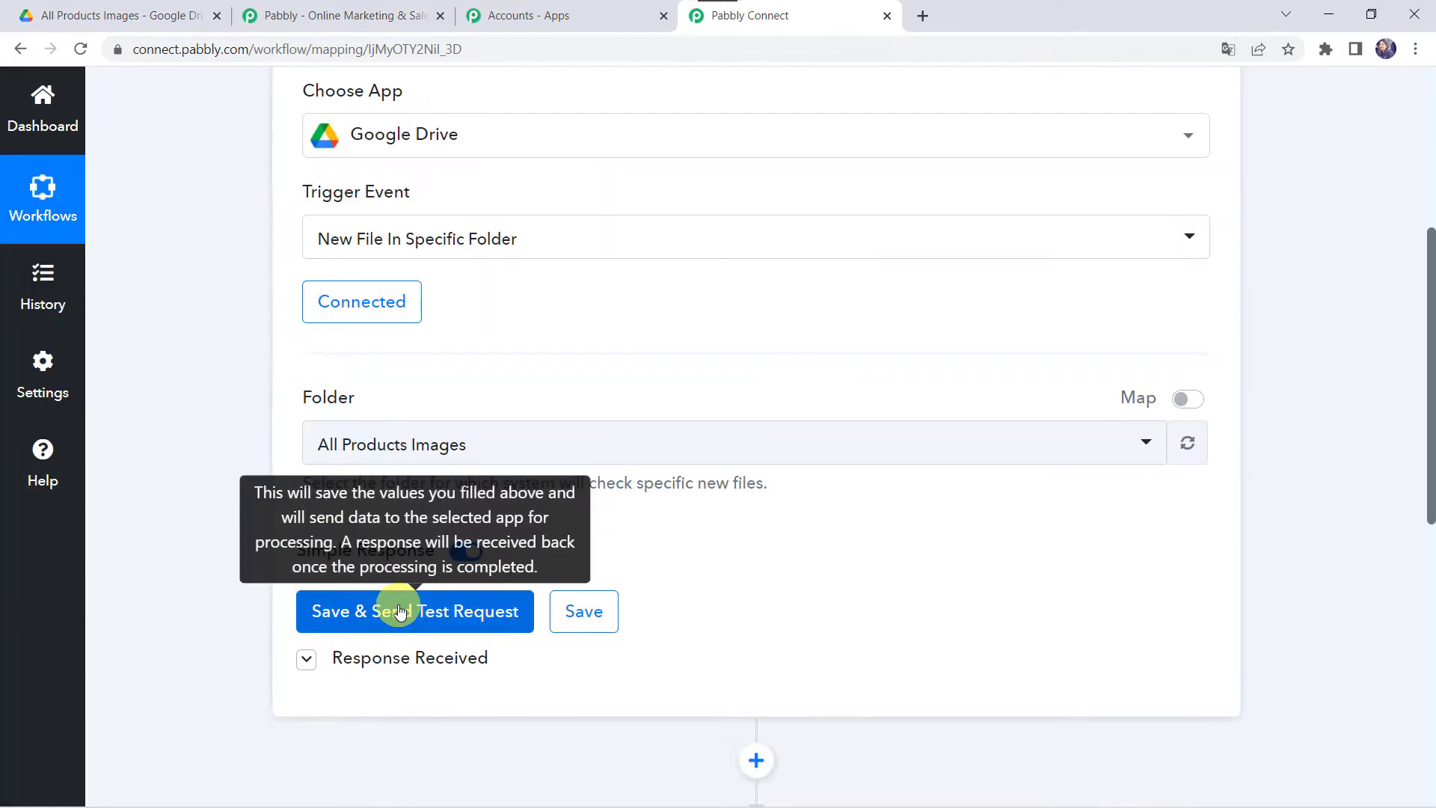
{"action": "scroll", "coordinate": [171, 531], "scroll_direction": "down", "scroll_amount": 5}
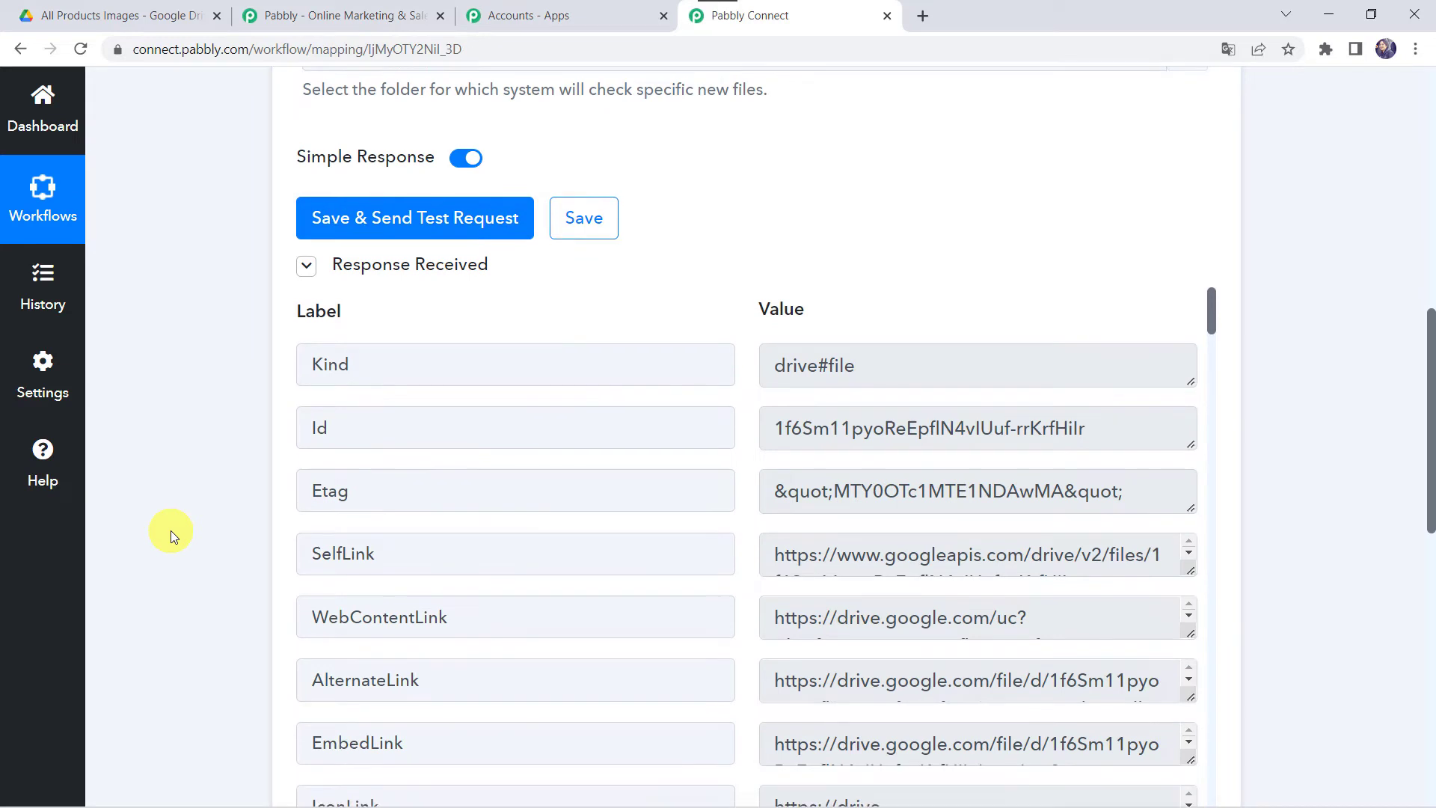
{"action": "scroll", "coordinate": [238, 465], "scroll_direction": "down", "scroll_amount": 2}
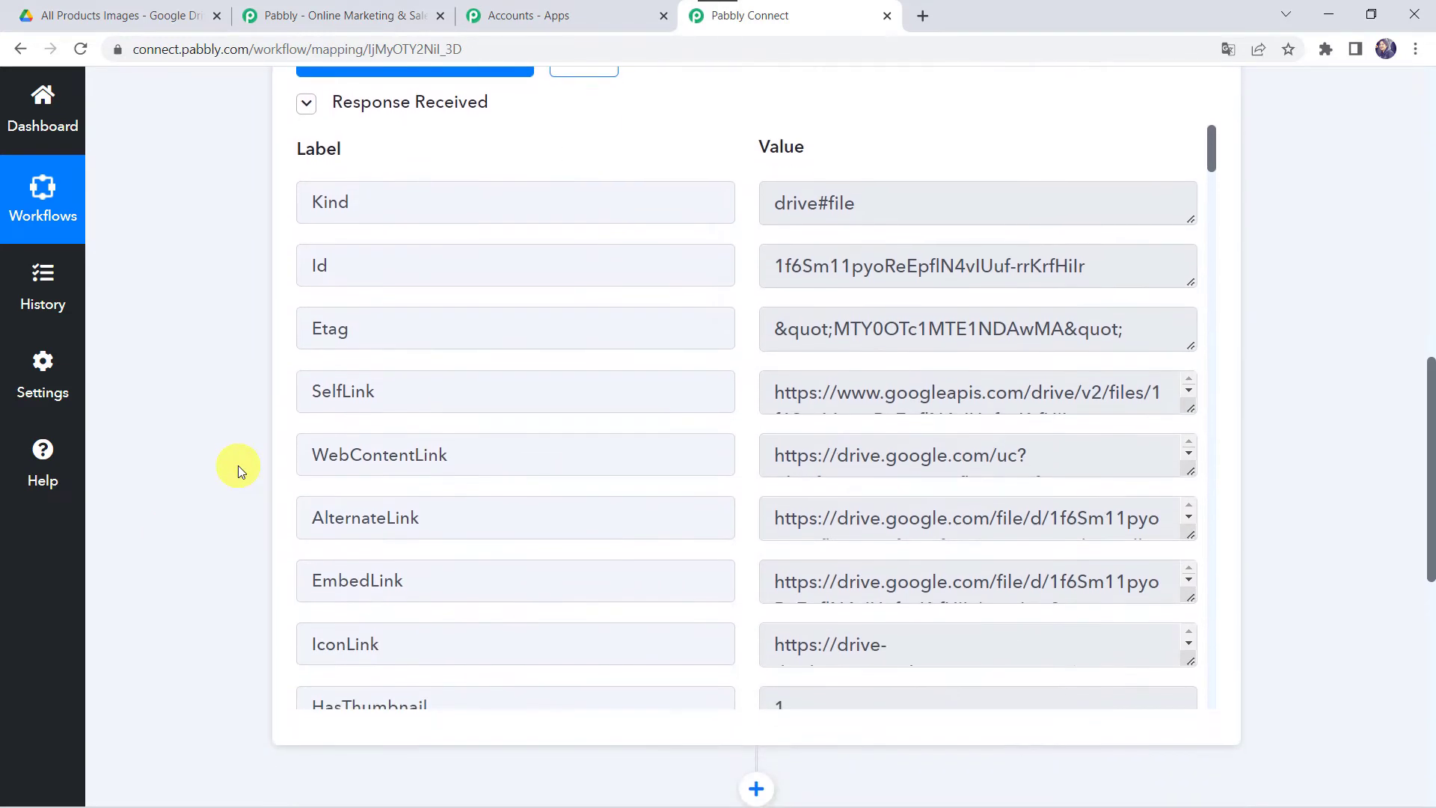
{"action": "scroll", "coordinate": [524, 460], "scroll_direction": "down", "scroll_amount": 7}
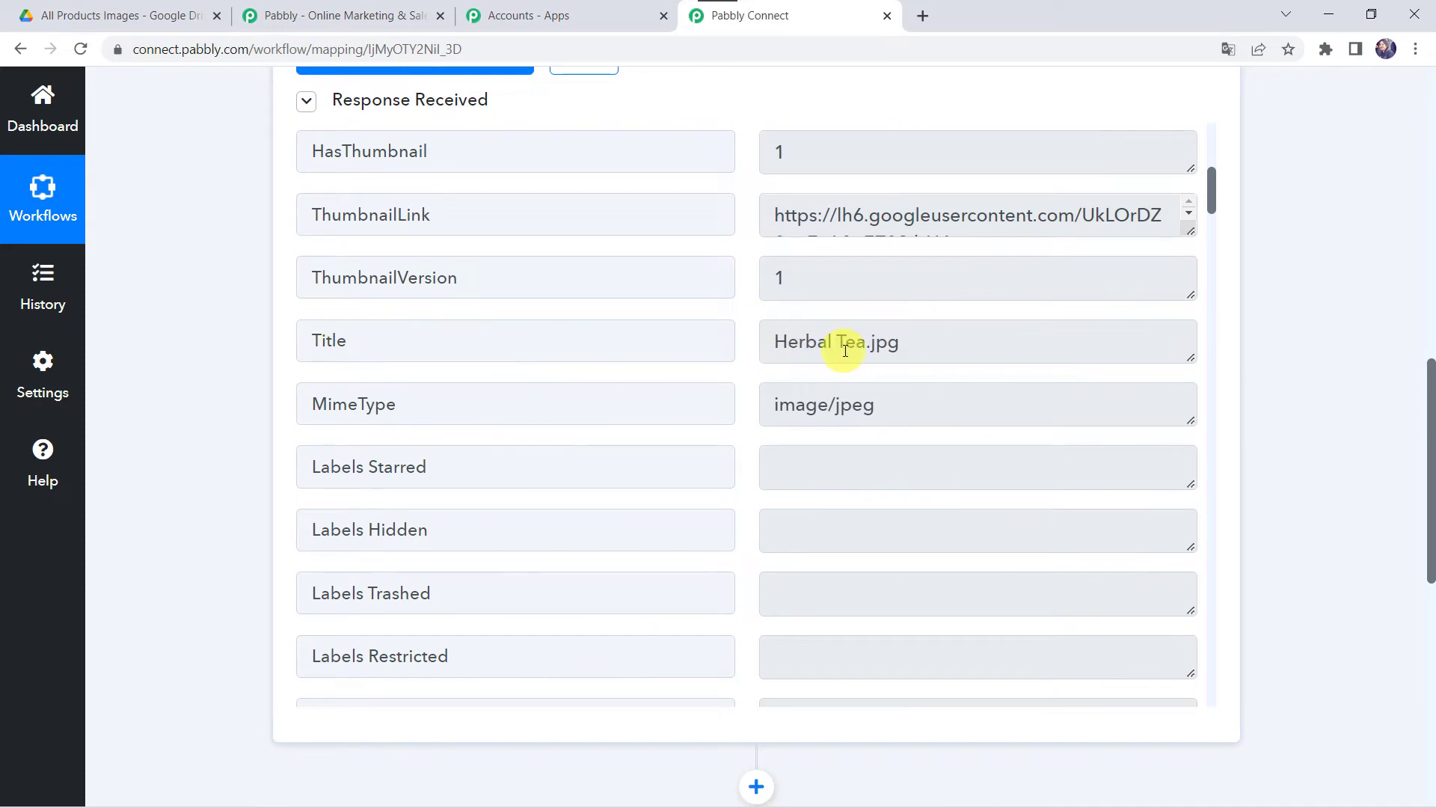
{"action": "scroll", "coordinate": [513, 368], "scroll_direction": "down", "scroll_amount": 10}
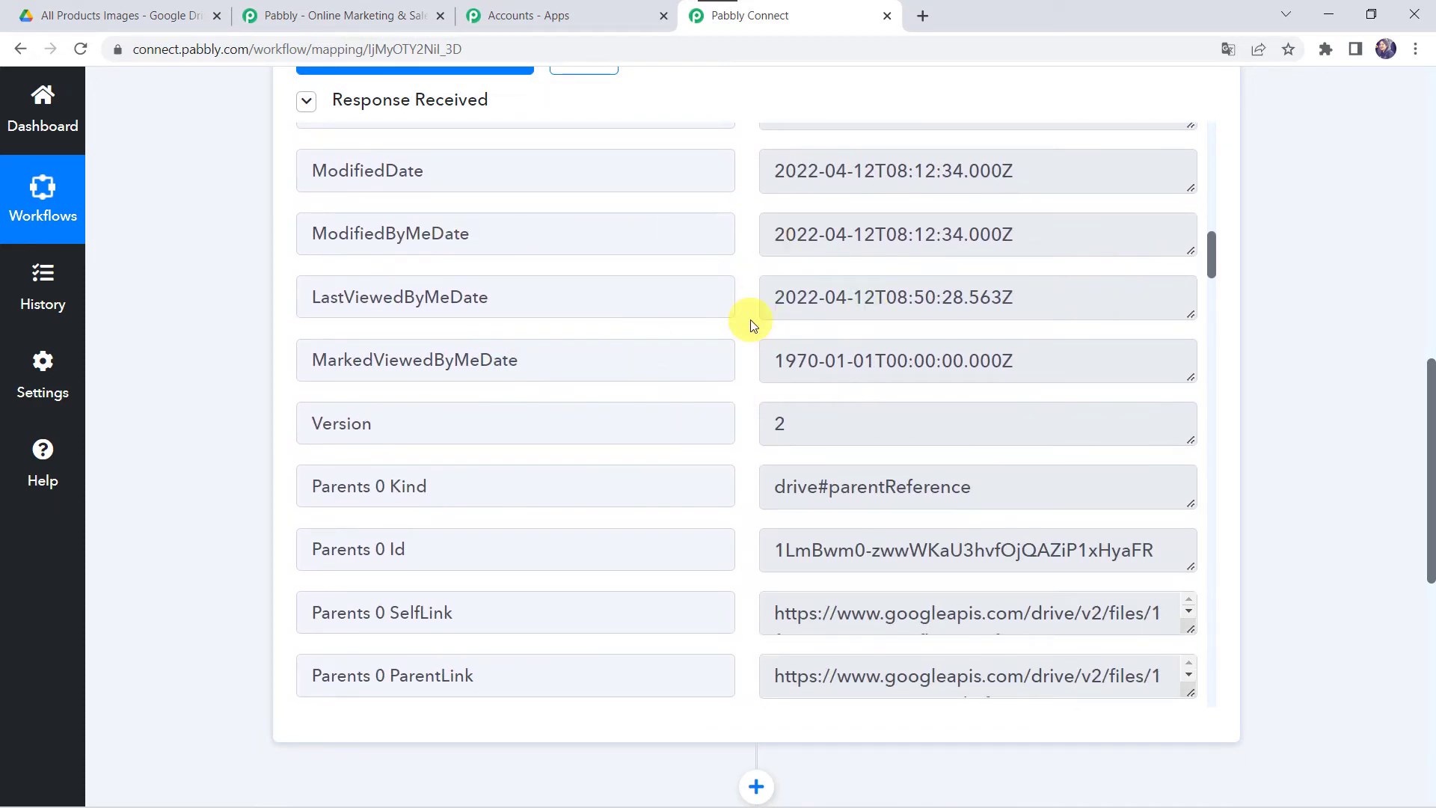
{"action": "scroll", "coordinate": [751, 320], "scroll_direction": "down", "scroll_amount": 5}
{"action": "scroll", "coordinate": [751, 321], "scroll_direction": "up", "scroll_amount": 5}
{"action": "scroll", "coordinate": [750, 320], "scroll_direction": "up", "scroll_amount": 12}
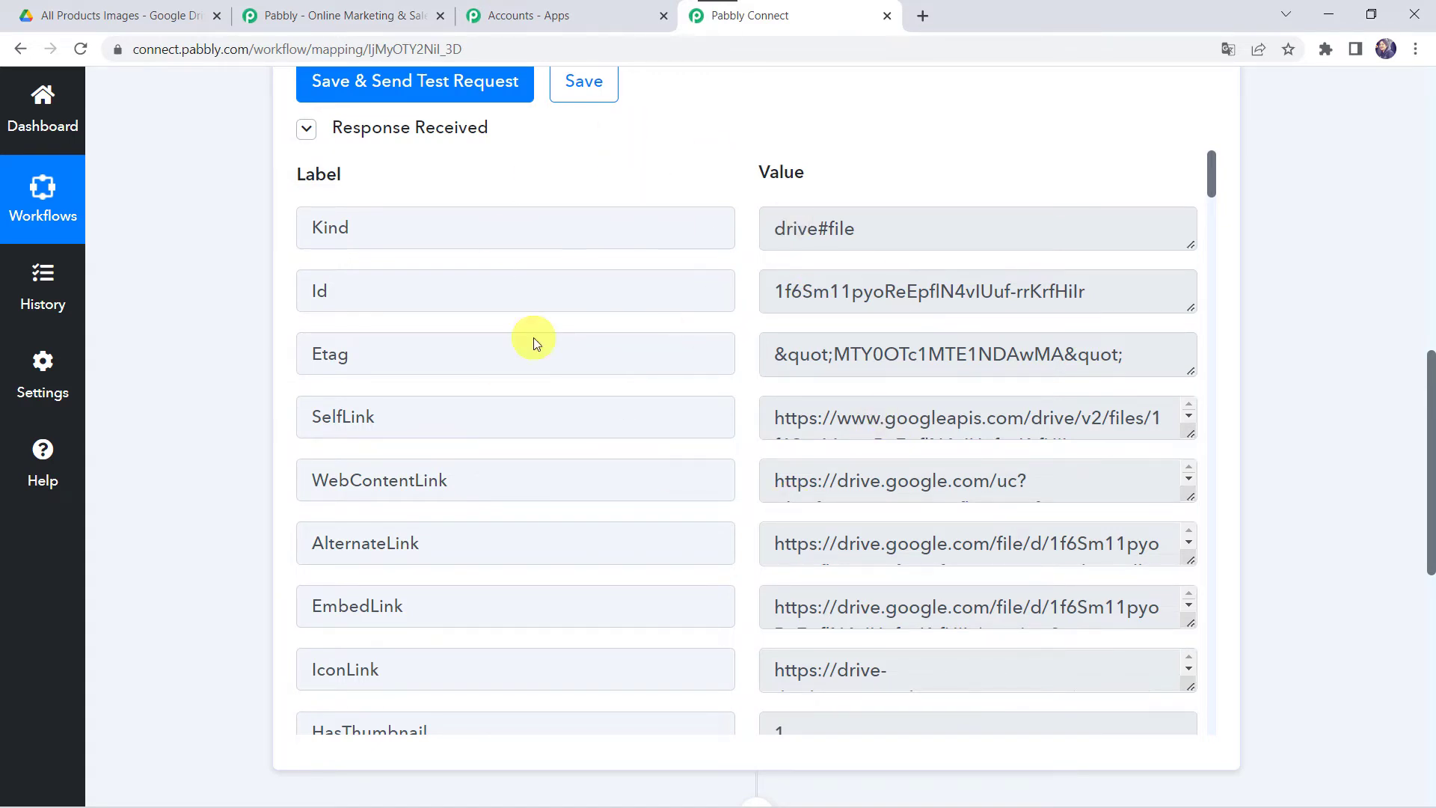
- Examine the contents of All Products Images and the product image folders in Google Drive's My Drive, comparing them with the trigger response
{"action": "left_click", "coordinate": [144, 16]}
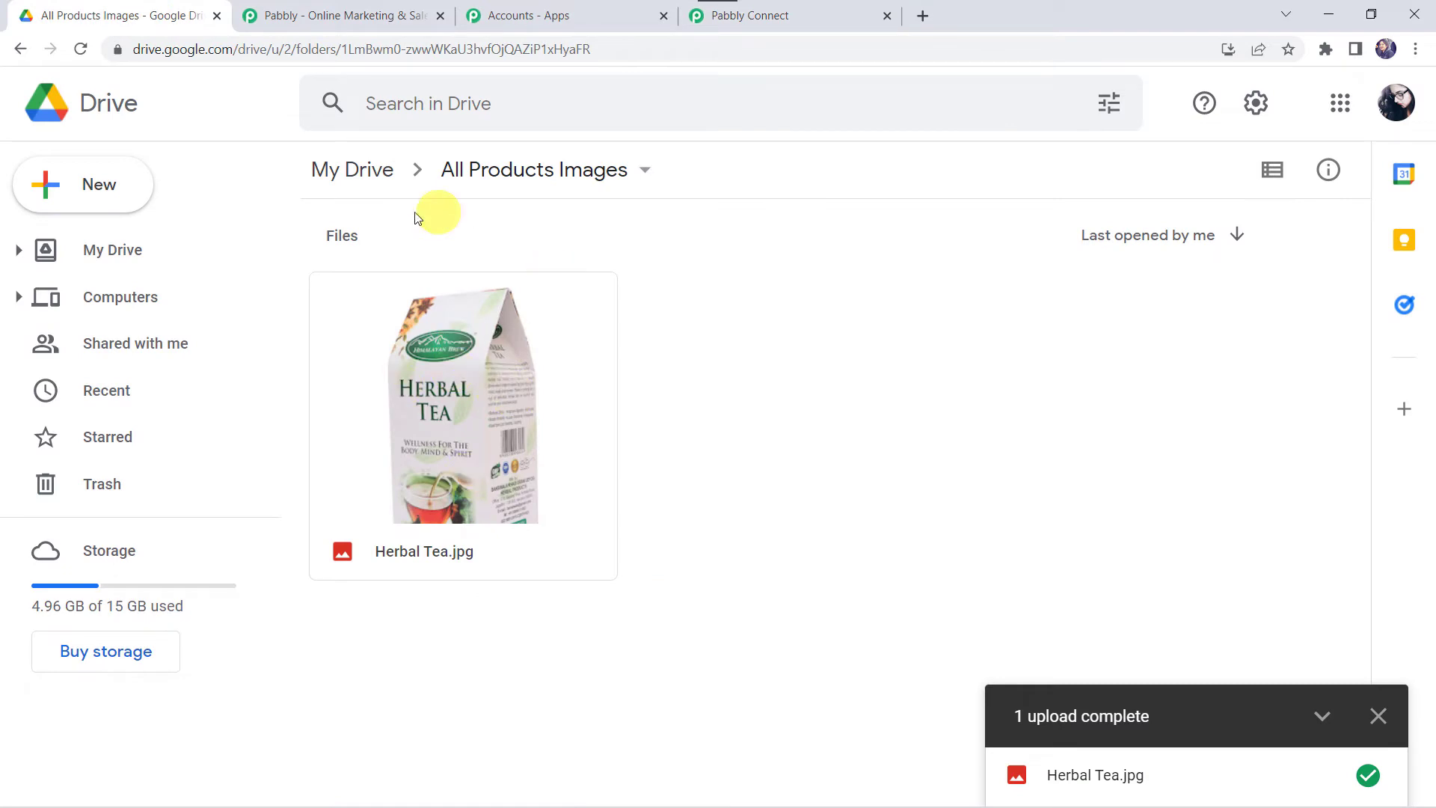
{"action": "left_click", "coordinate": [352, 170]}
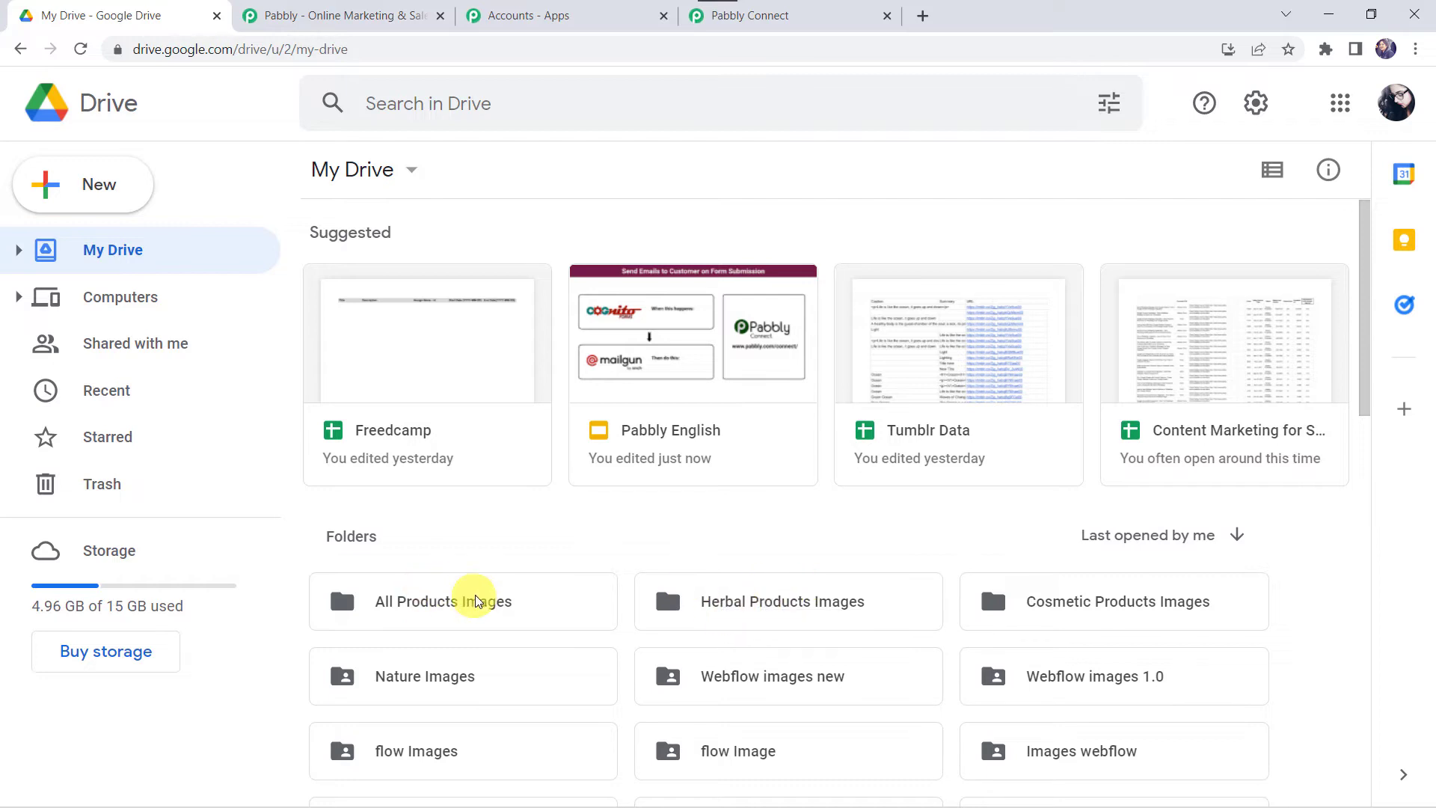
{"action": "left_click", "coordinate": [427, 605]}
{"action": "double_click", "coordinate": [427, 606]}
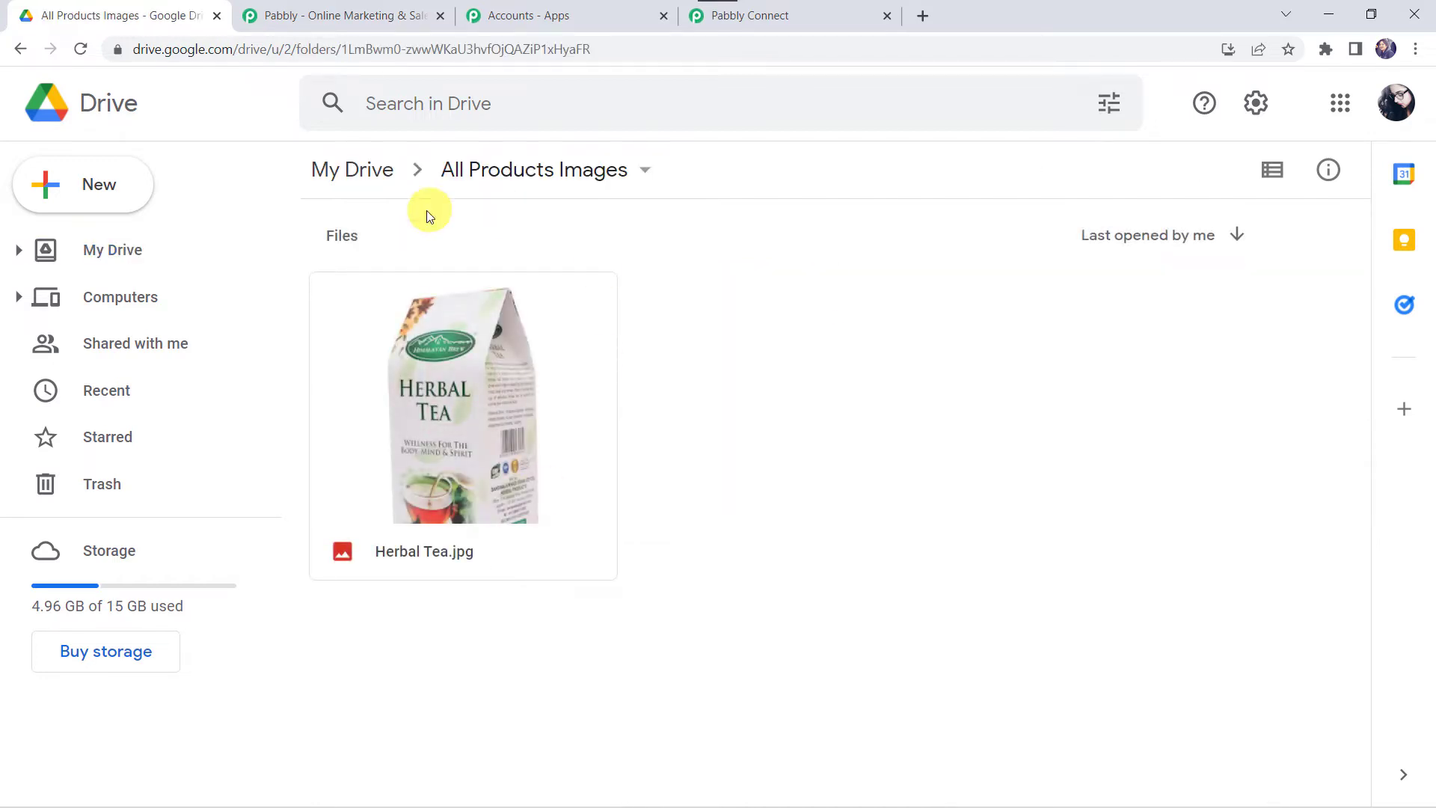
{"action": "left_click", "coordinate": [350, 157]}
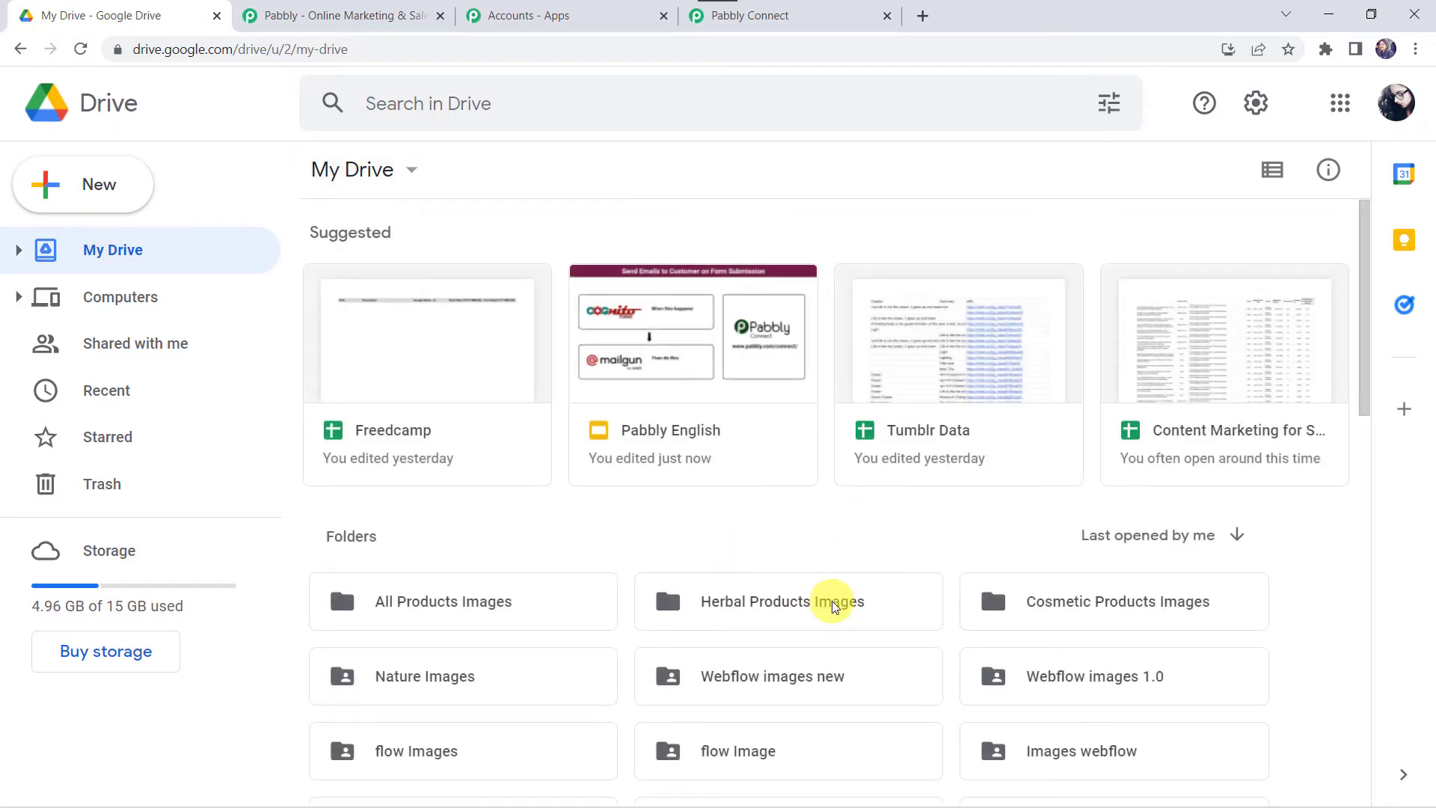
{"action": "left_click", "coordinate": [750, 20]}
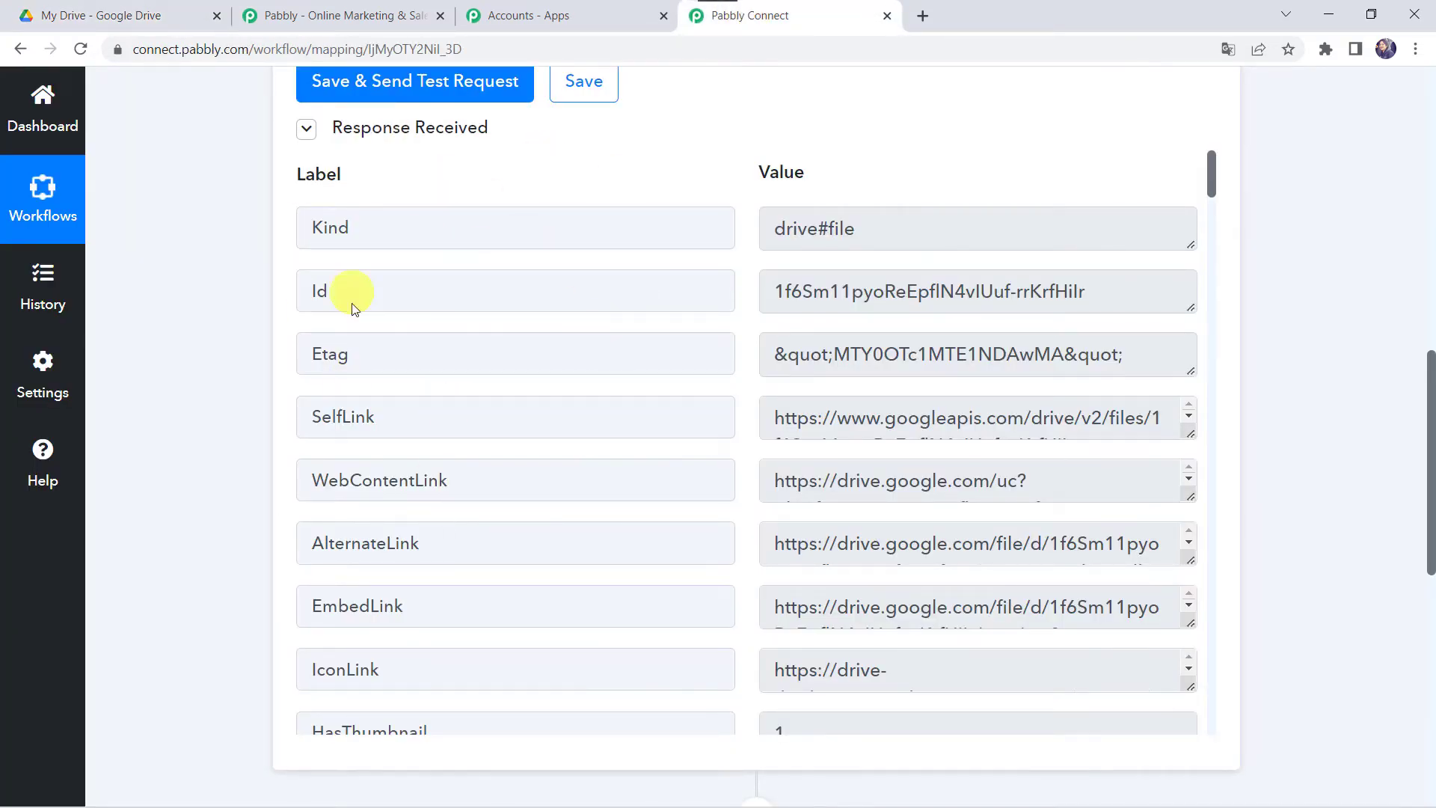
{"action": "left_click", "coordinate": [148, 9]}
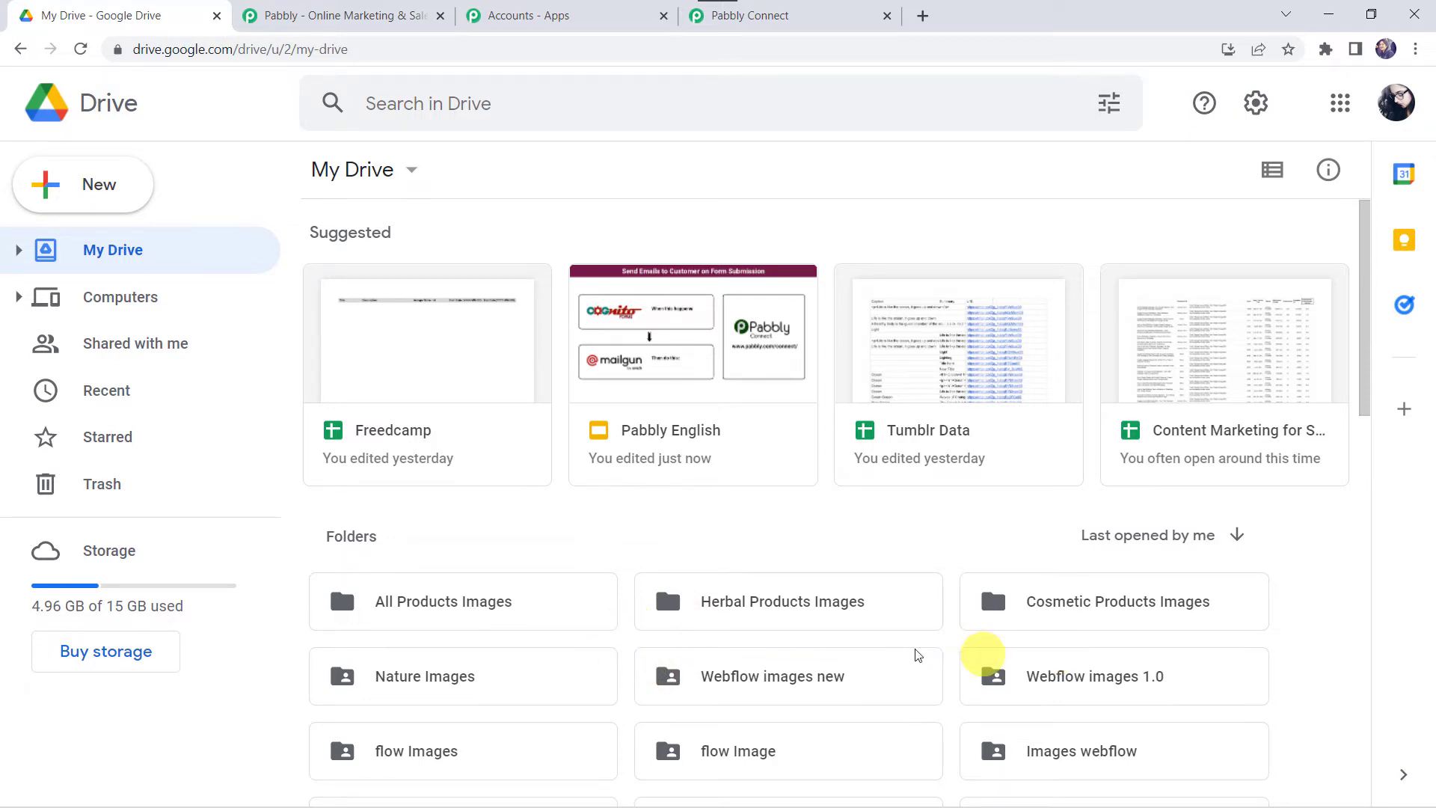
- Return to Pabbly Connect and choose Router as the app for the workflow's action step
{"action": "left_click", "coordinate": [801, 15]}
{"action": "scroll", "coordinate": [342, 336], "scroll_direction": "down", "scroll_amount": 1}
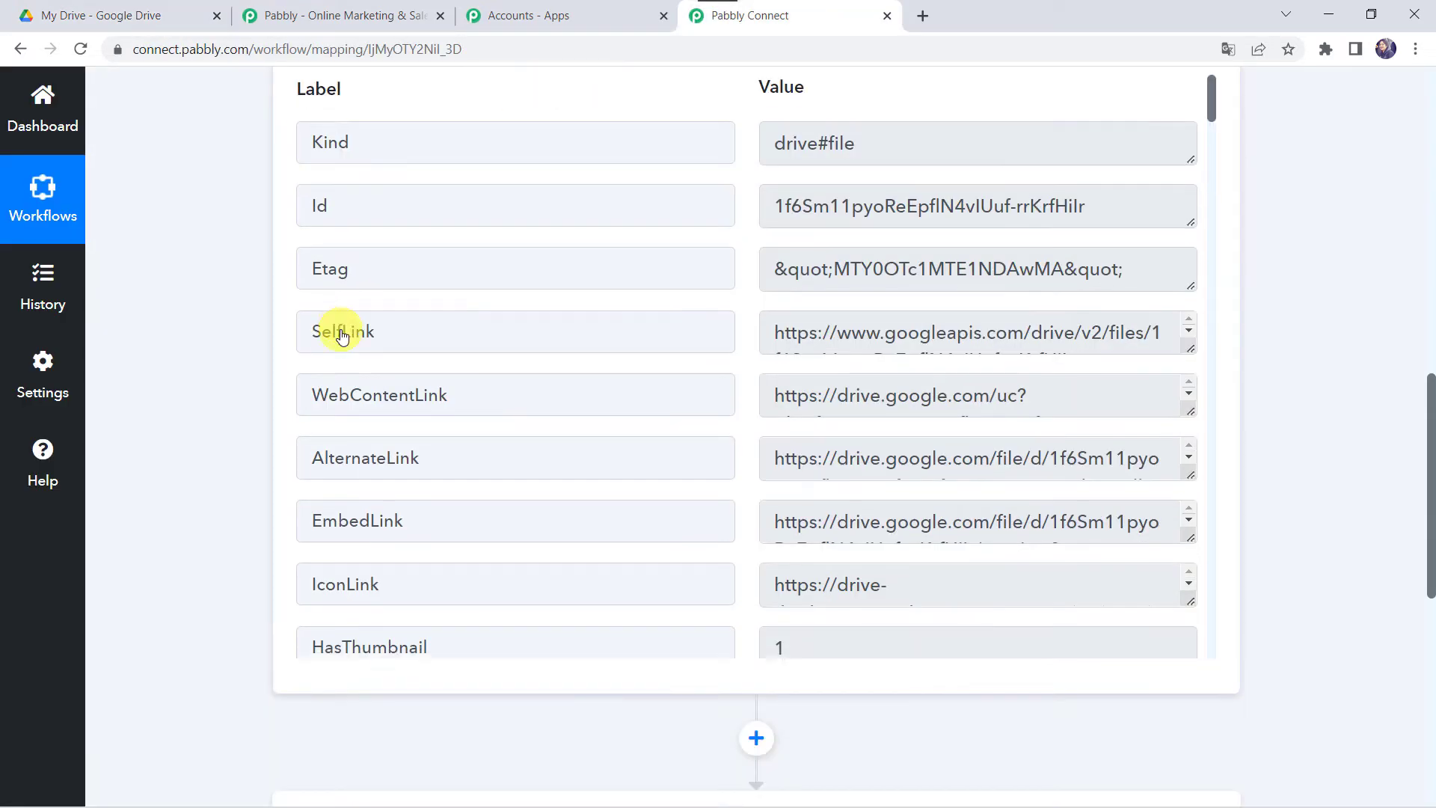
{"action": "scroll", "coordinate": [342, 336], "scroll_direction": "down", "scroll_amount": 5}
{"action": "scroll", "coordinate": [164, 456], "scroll_direction": "down", "scroll_amount": 5}
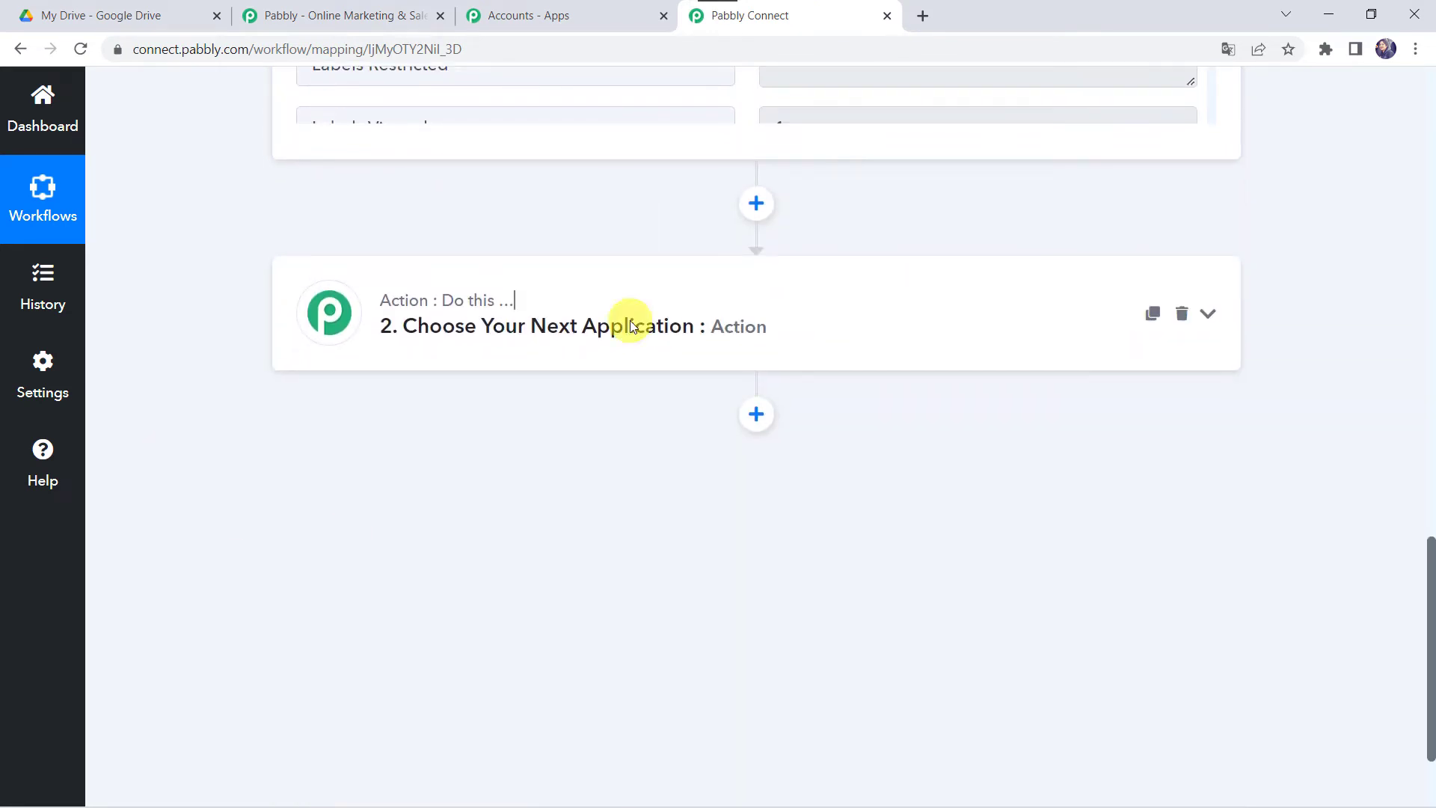
{"action": "left_click", "coordinate": [666, 324]}
{"action": "left_click", "coordinate": [545, 246]}
{"action": "type", "text": "Router"}
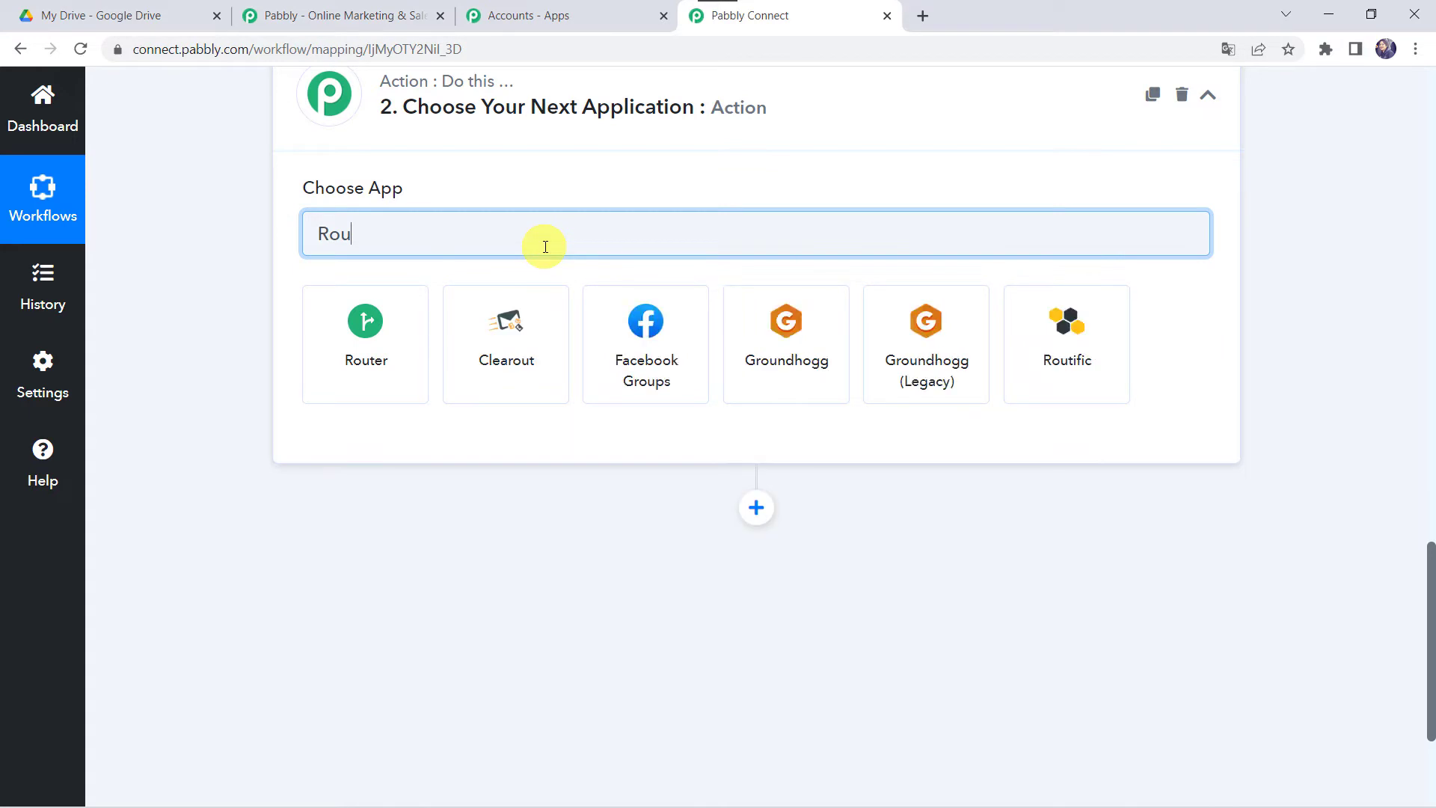
{"action": "left_click", "coordinate": [380, 375]}
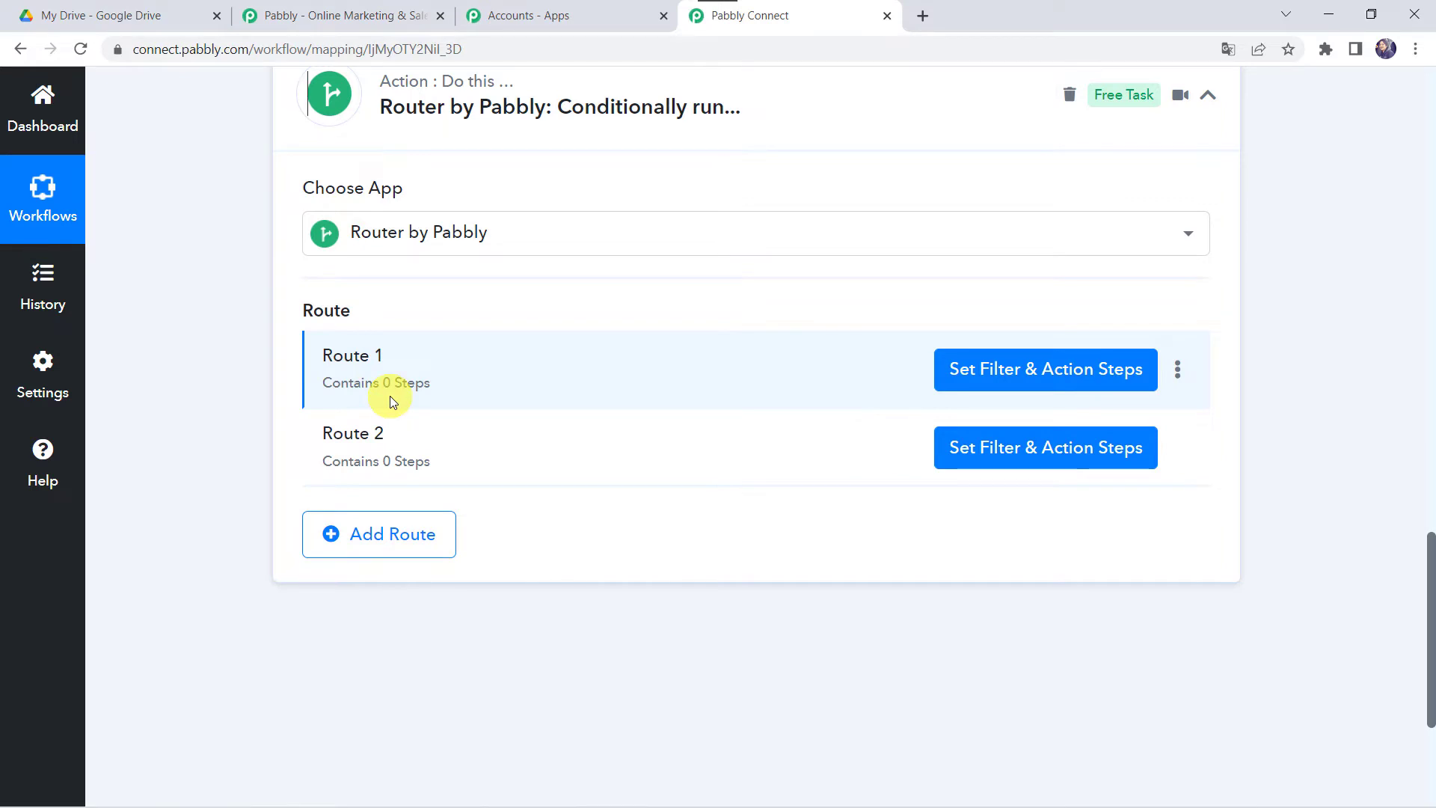
- Delete Route 2 from the router and confirm the deletion
{"action": "left_click", "coordinate": [1180, 453]}
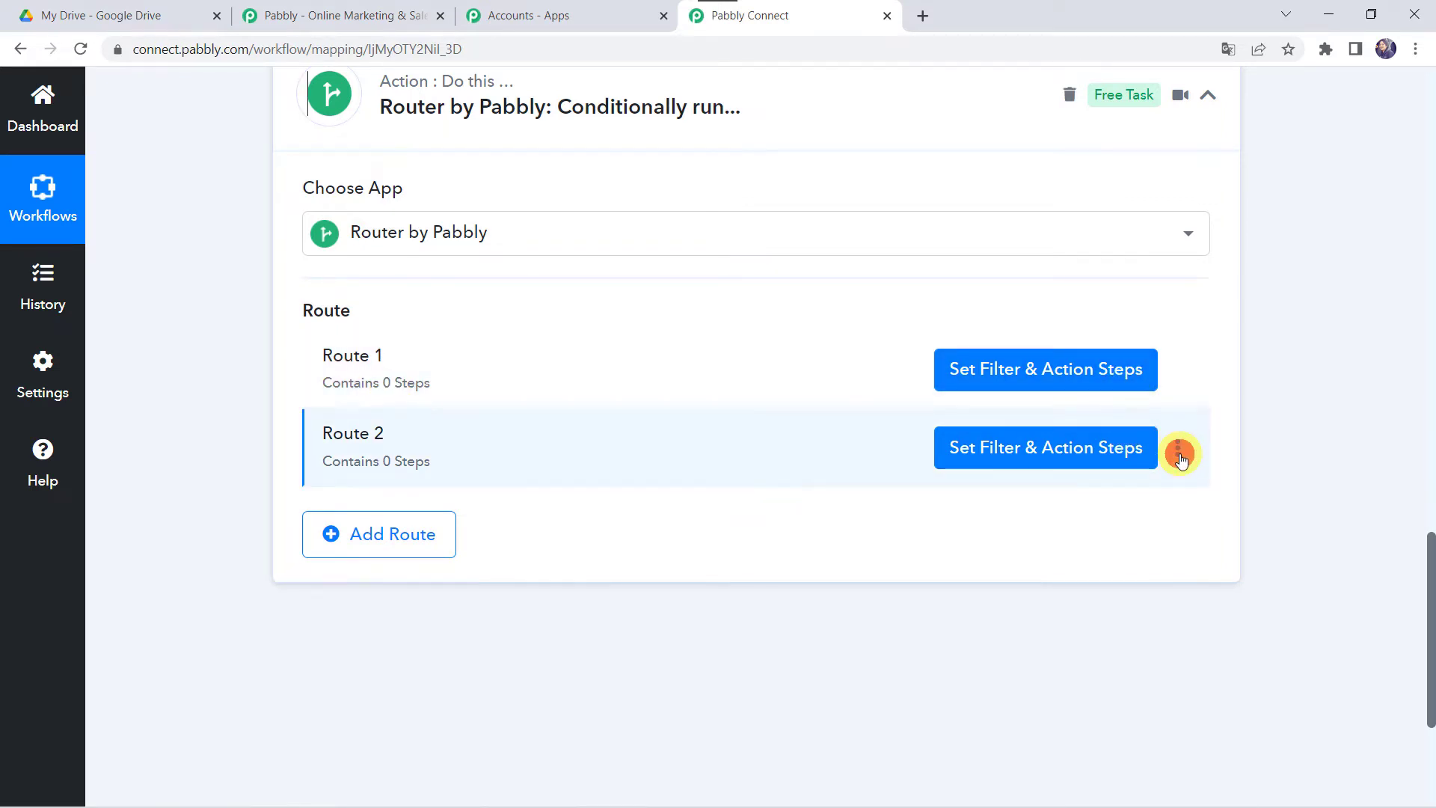
{"action": "left_click", "coordinate": [1070, 553]}
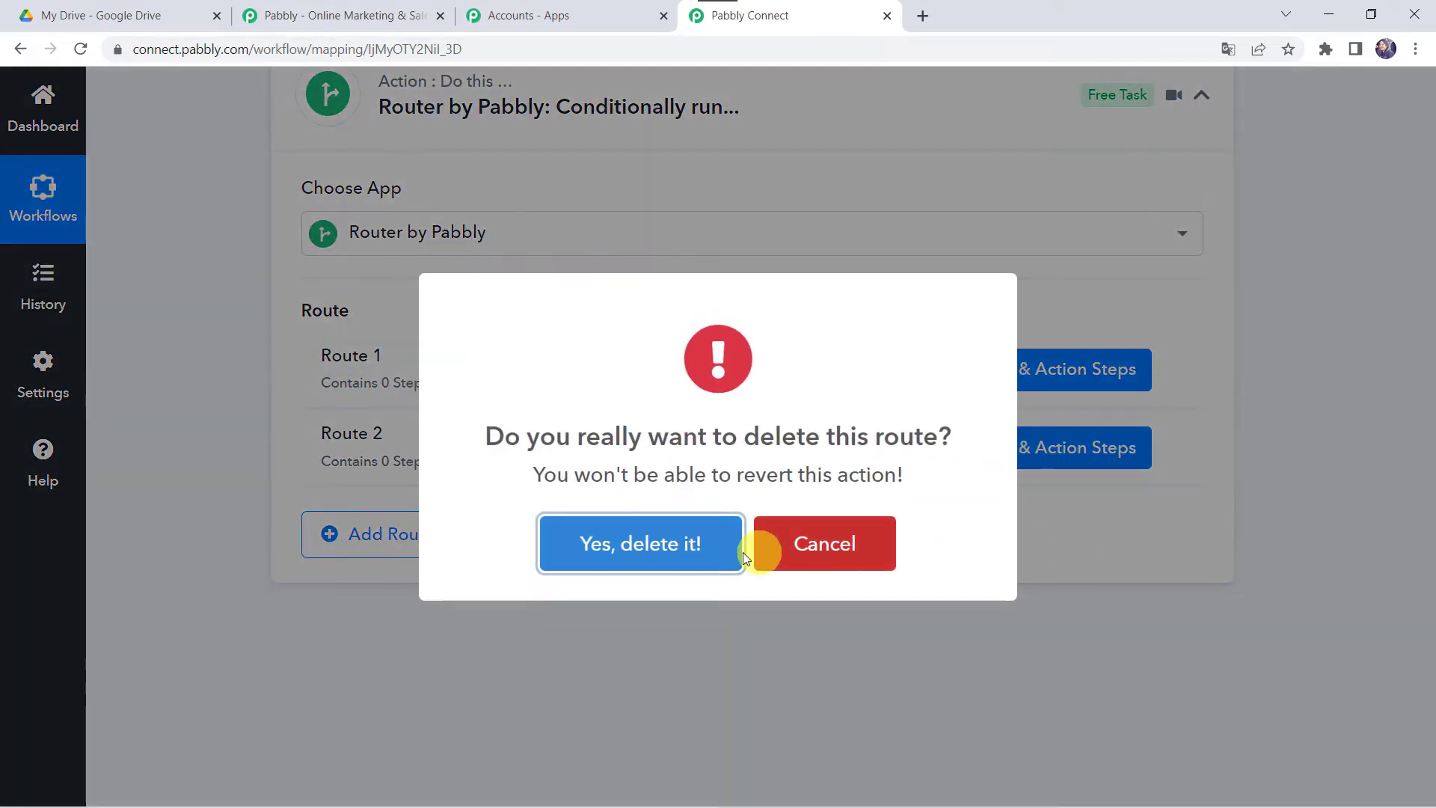
{"action": "left_click", "coordinate": [706, 548]}
{"action": "left_click", "coordinate": [723, 545]}
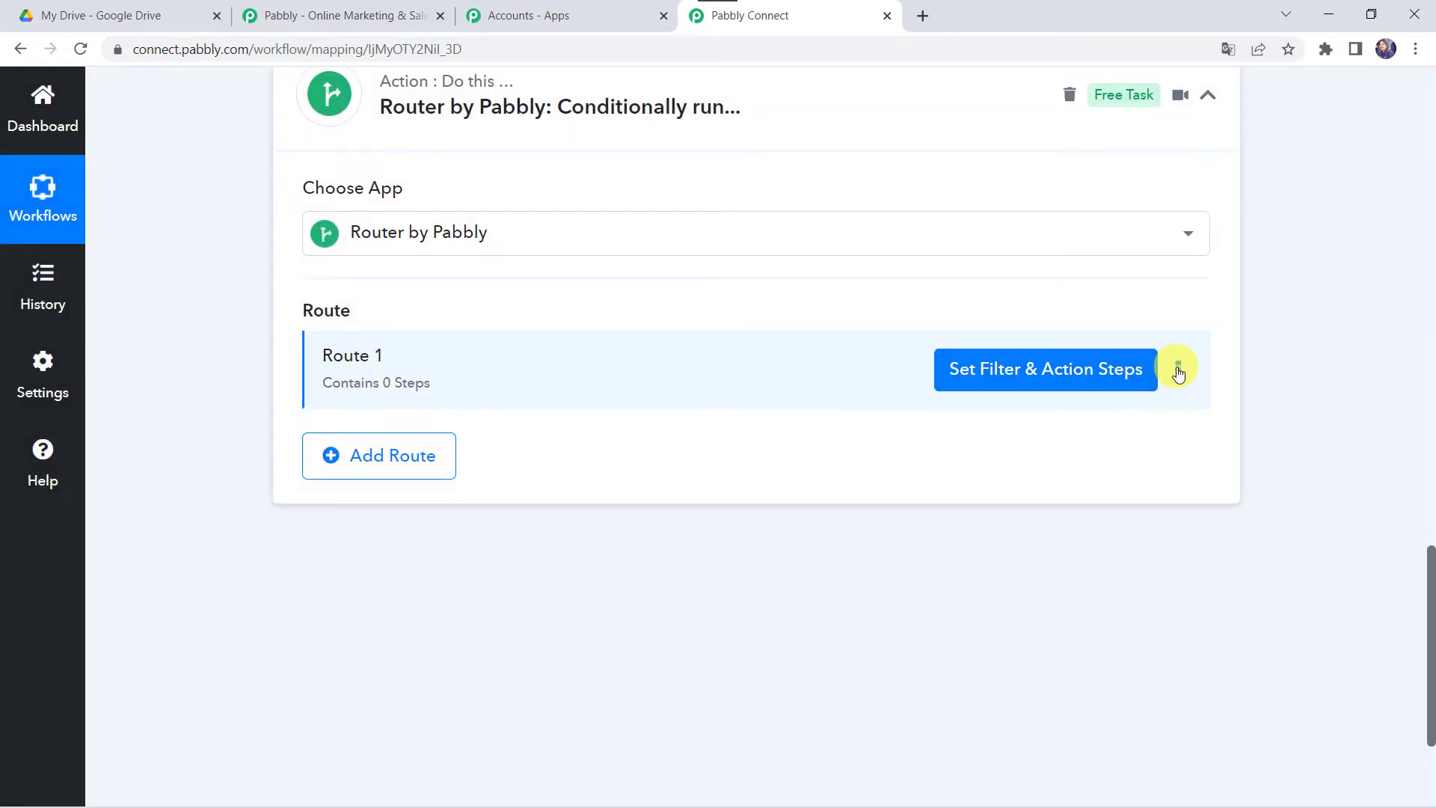
- Rename Route 1 as Herbal Images
{"action": "left_click", "coordinate": [1177, 372]}
{"action": "left_click", "coordinate": [1051, 411]}
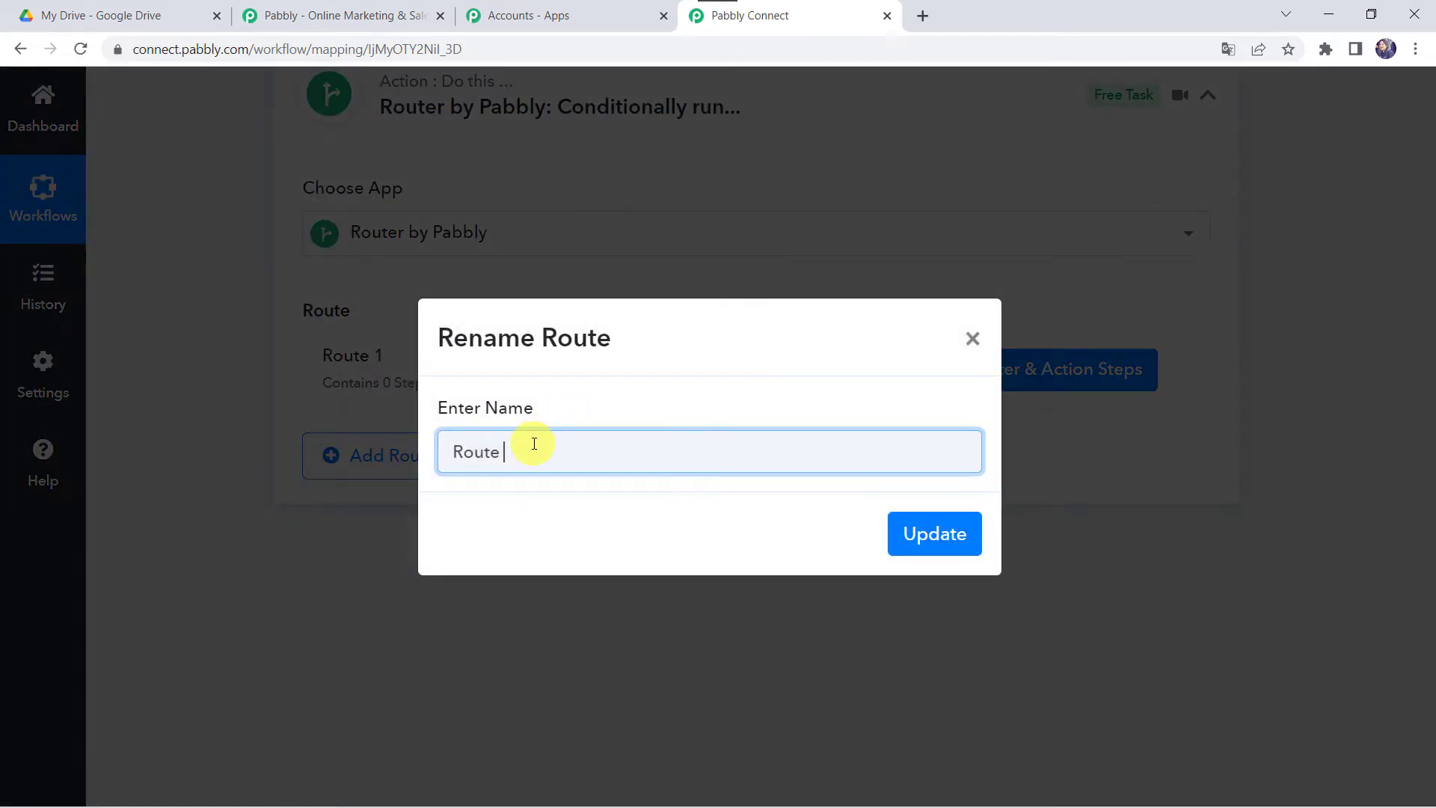
{"action": "type", "text": "Herbal Images"}
{"action": "left_click", "coordinate": [957, 543]}
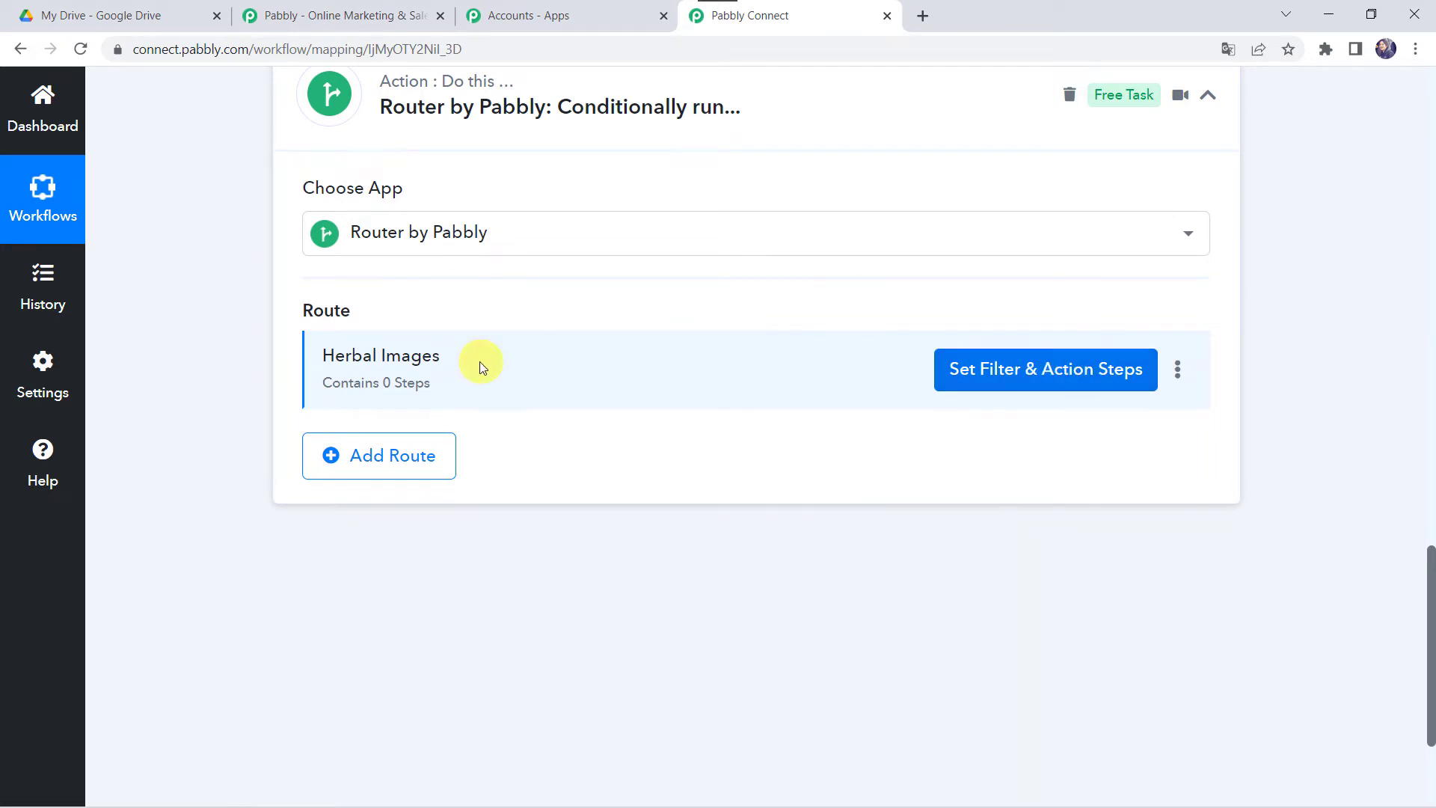
- Open the filter and action steps of the Herbal Images route and set the filter label to OriginalFilename
{"action": "left_click", "coordinate": [1006, 374]}
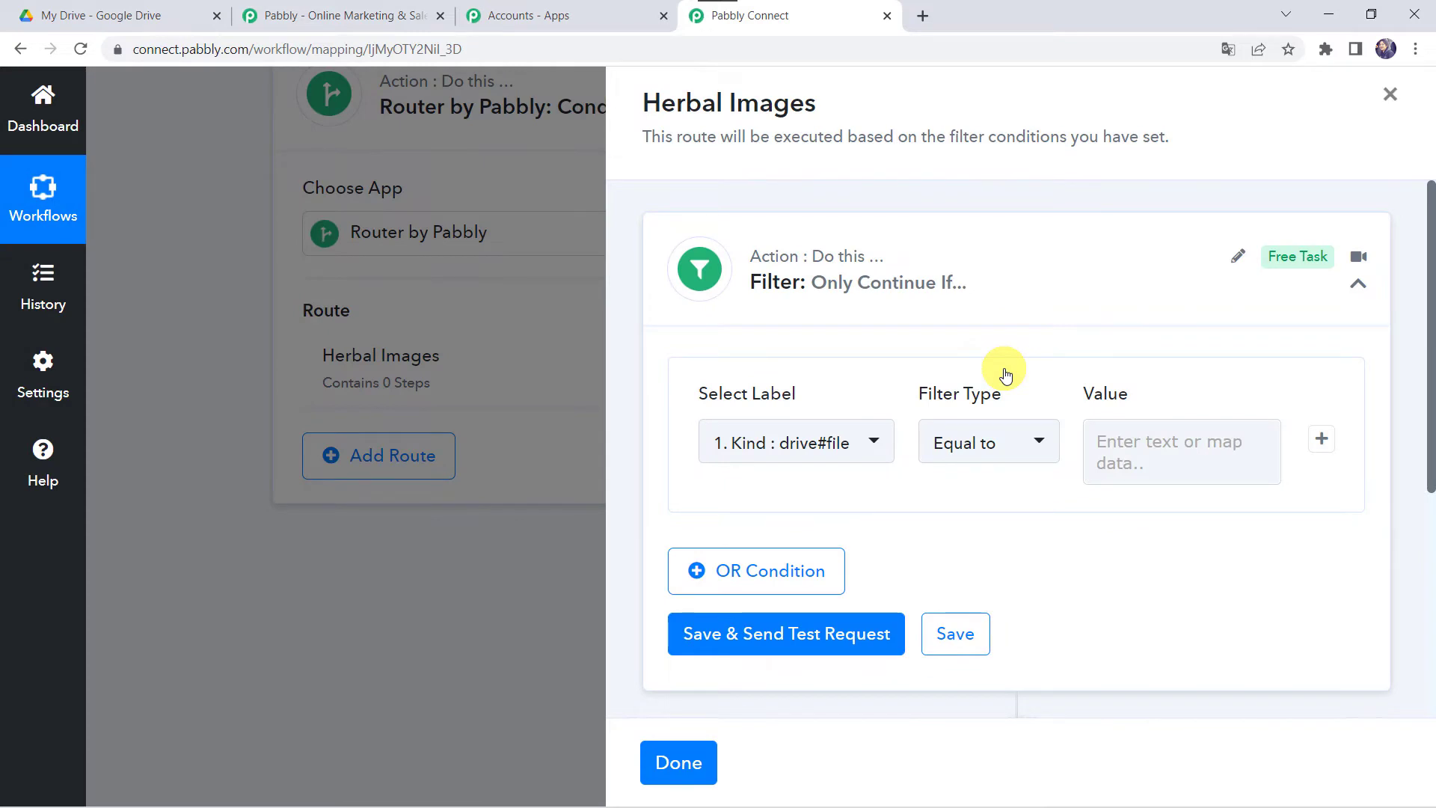
{"action": "left_click", "coordinate": [782, 450]}
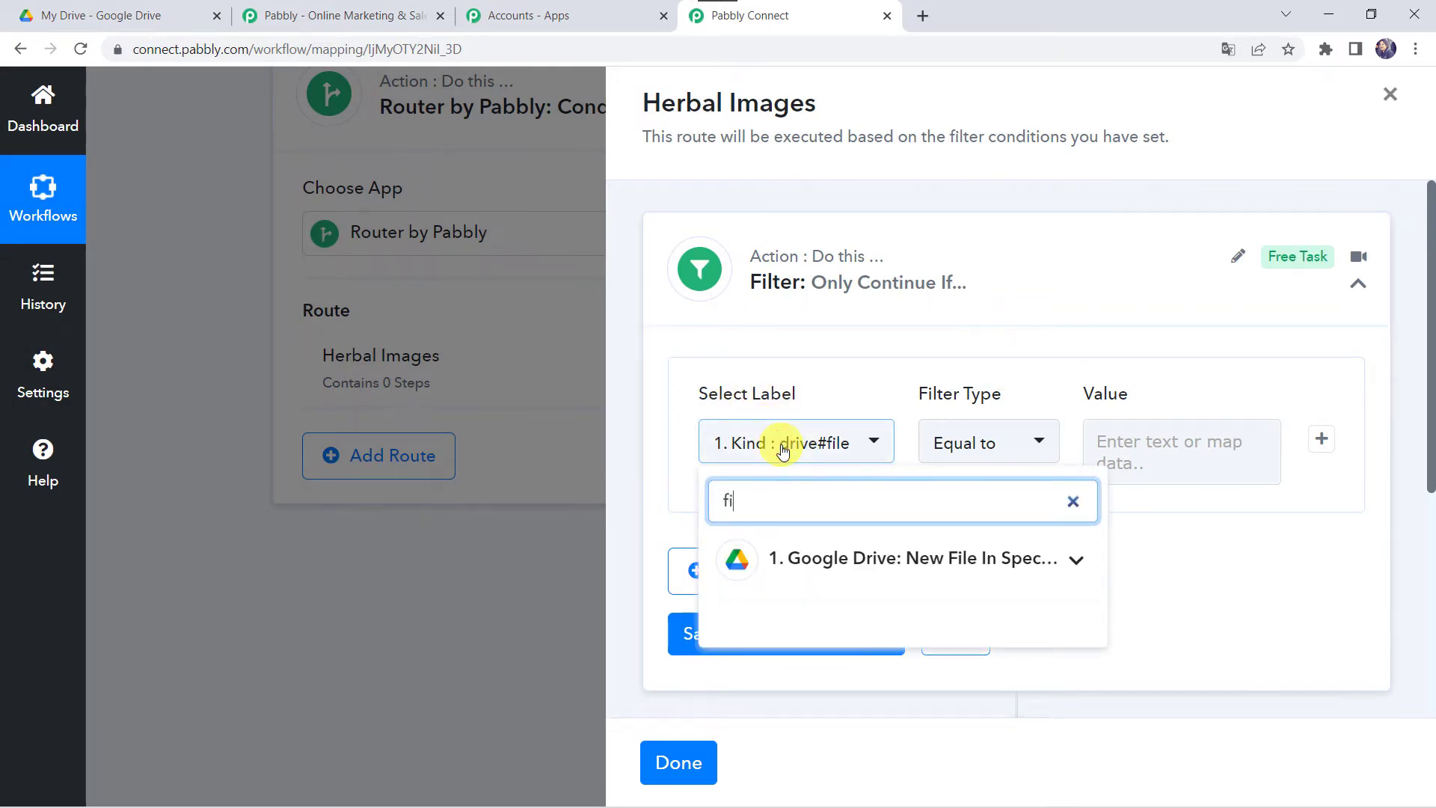
{"action": "left_click", "coordinate": [858, 572]}
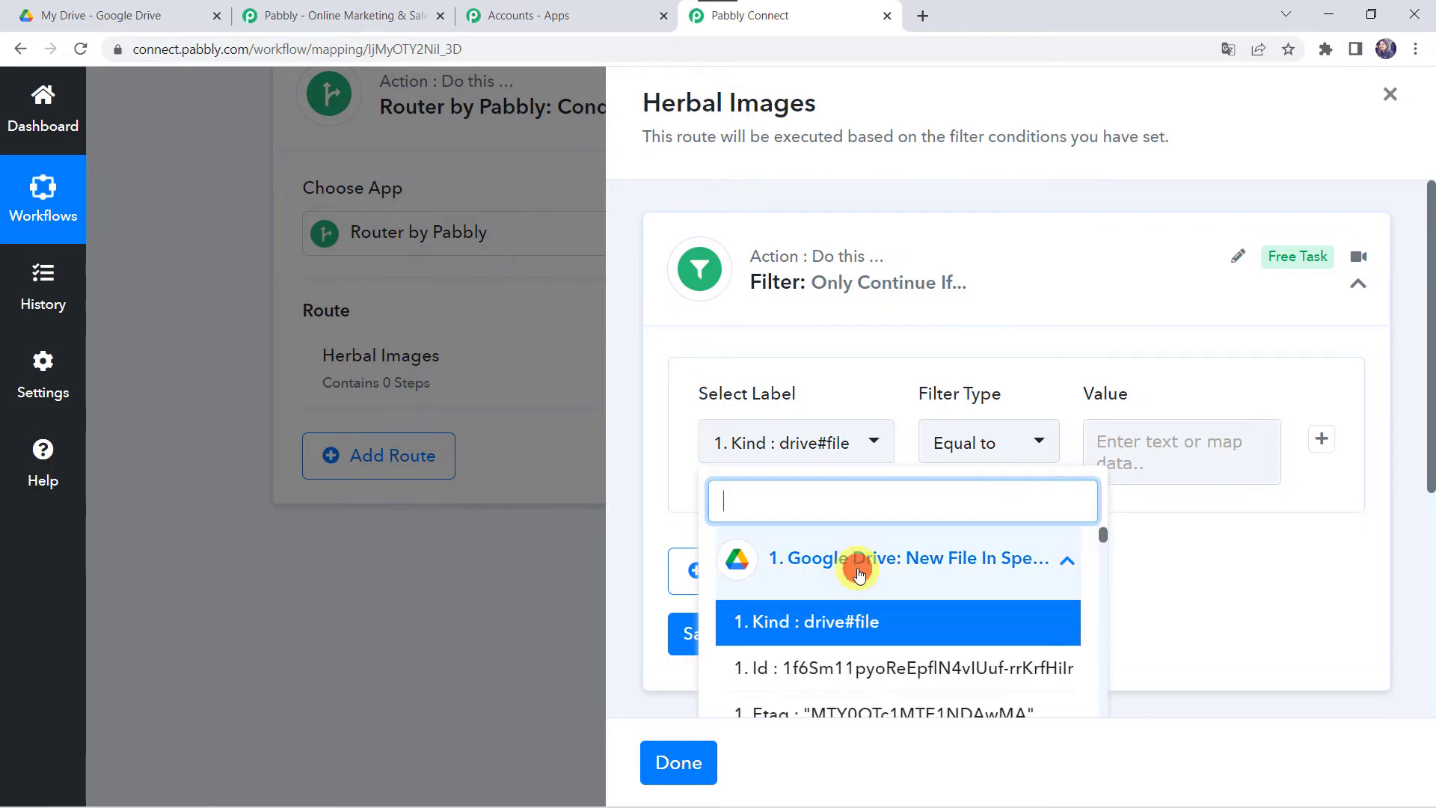
{"action": "type", "text": "name"}
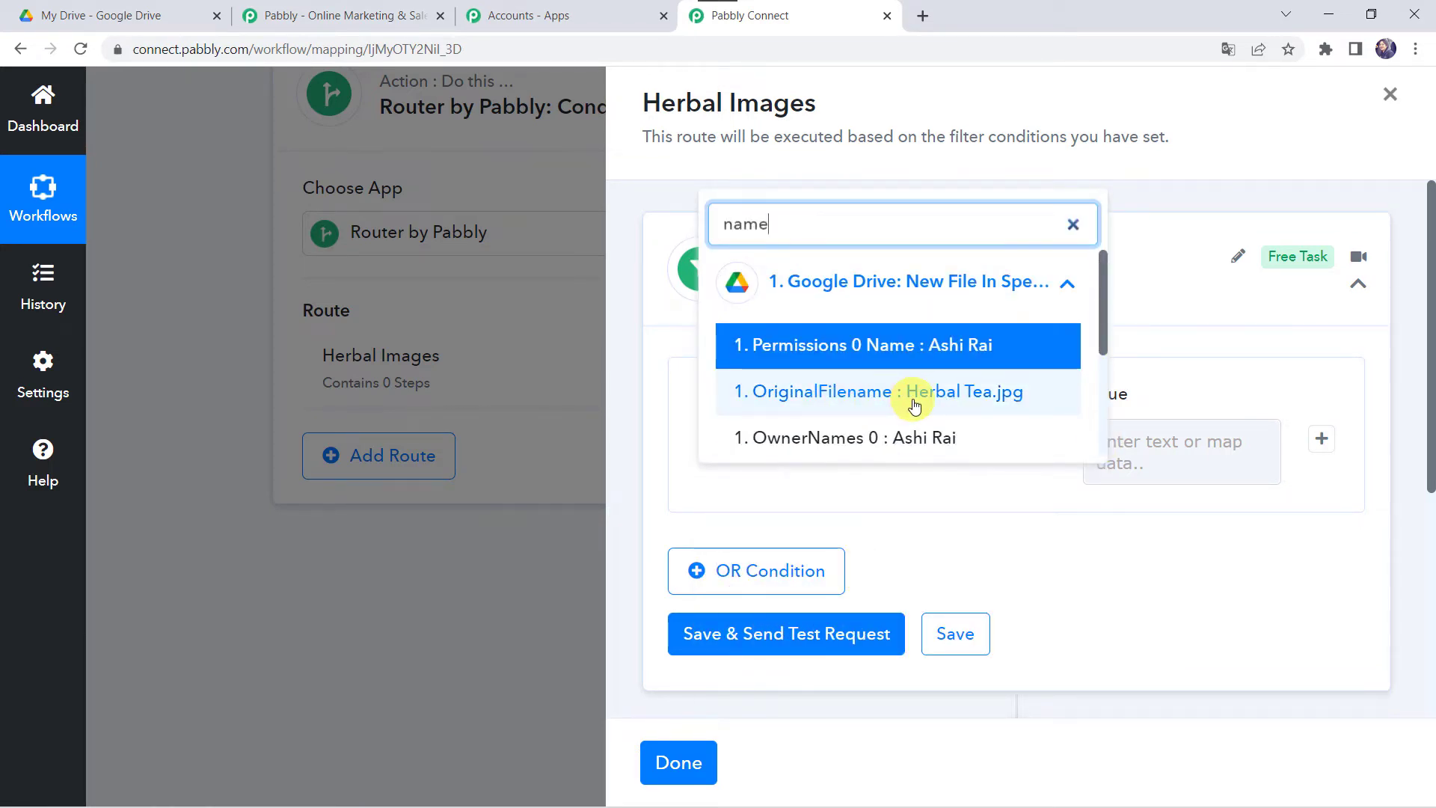
{"action": "left_click", "coordinate": [857, 408]}
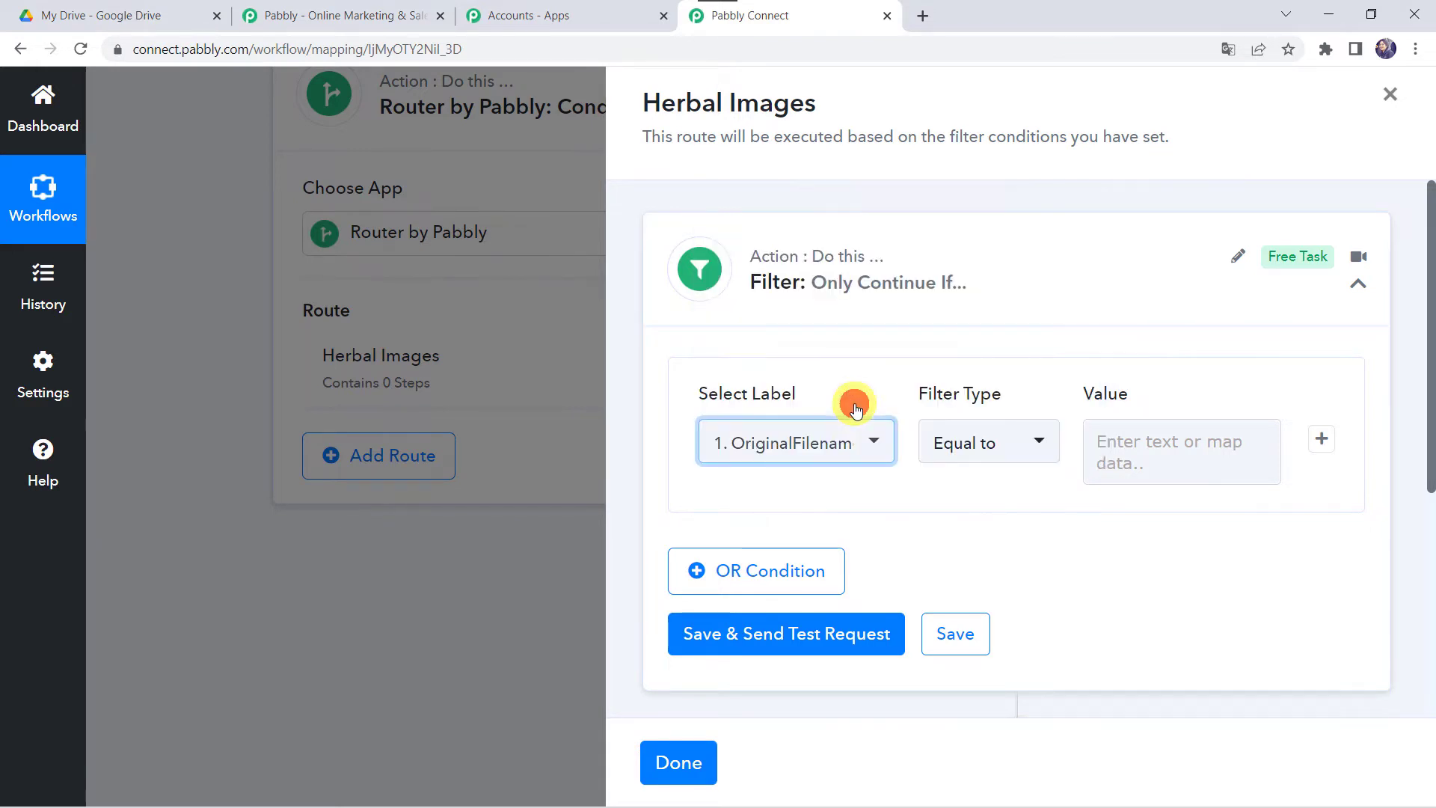
- Set the filter type to Contains with the value Herbal, and save the filter with a test request
{"action": "left_click", "coordinate": [970, 455]}
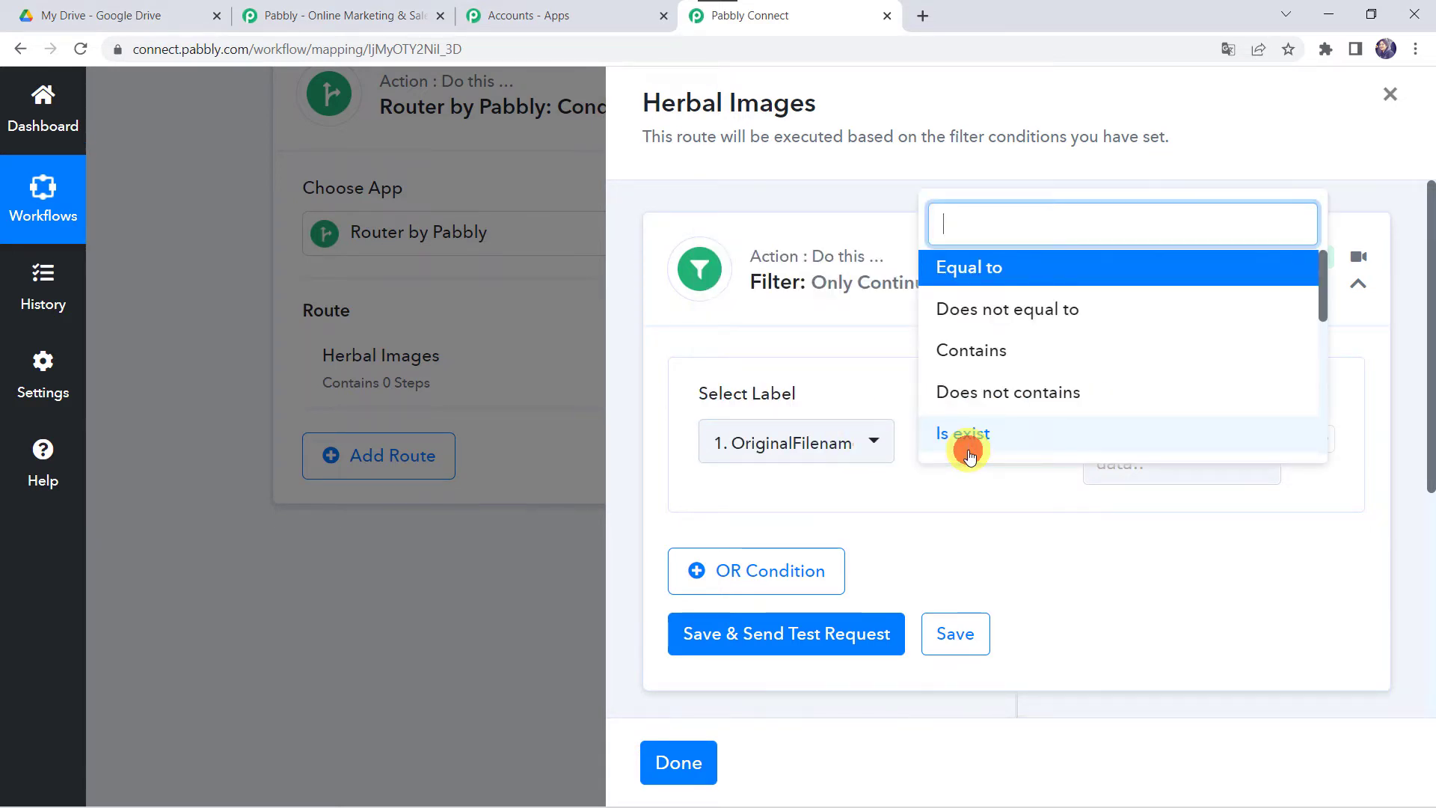
{"action": "left_click", "coordinate": [977, 356]}
{"action": "left_click", "coordinate": [1154, 443]}
{"action": "type", "text": "Herbal"}
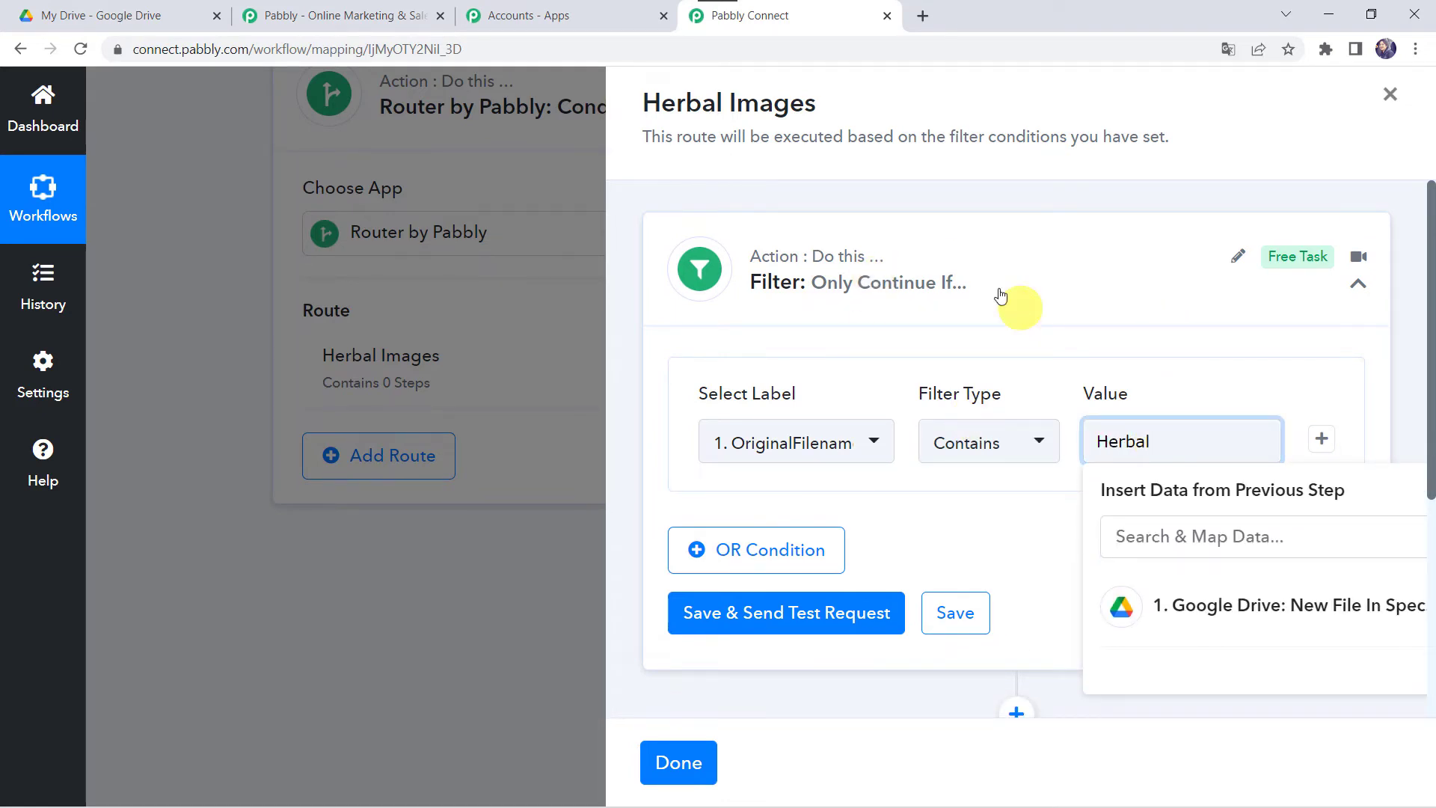
{"action": "left_click", "coordinate": [1029, 376]}
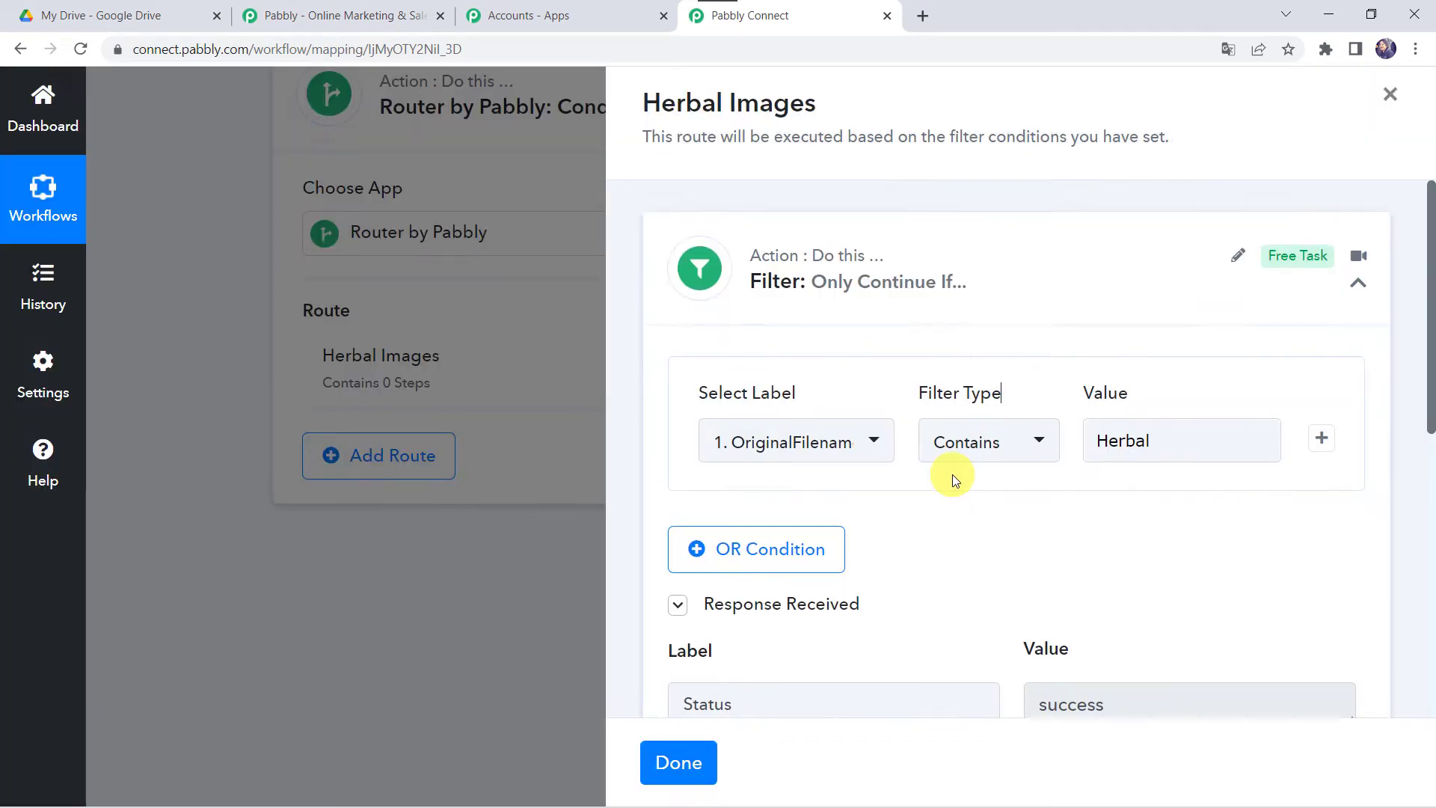
- Add an action step after the filter in the Herbal Images route and choose Google Drive as its app
{"action": "scroll", "coordinate": [917, 473], "scroll_direction": "down", "scroll_amount": 3}
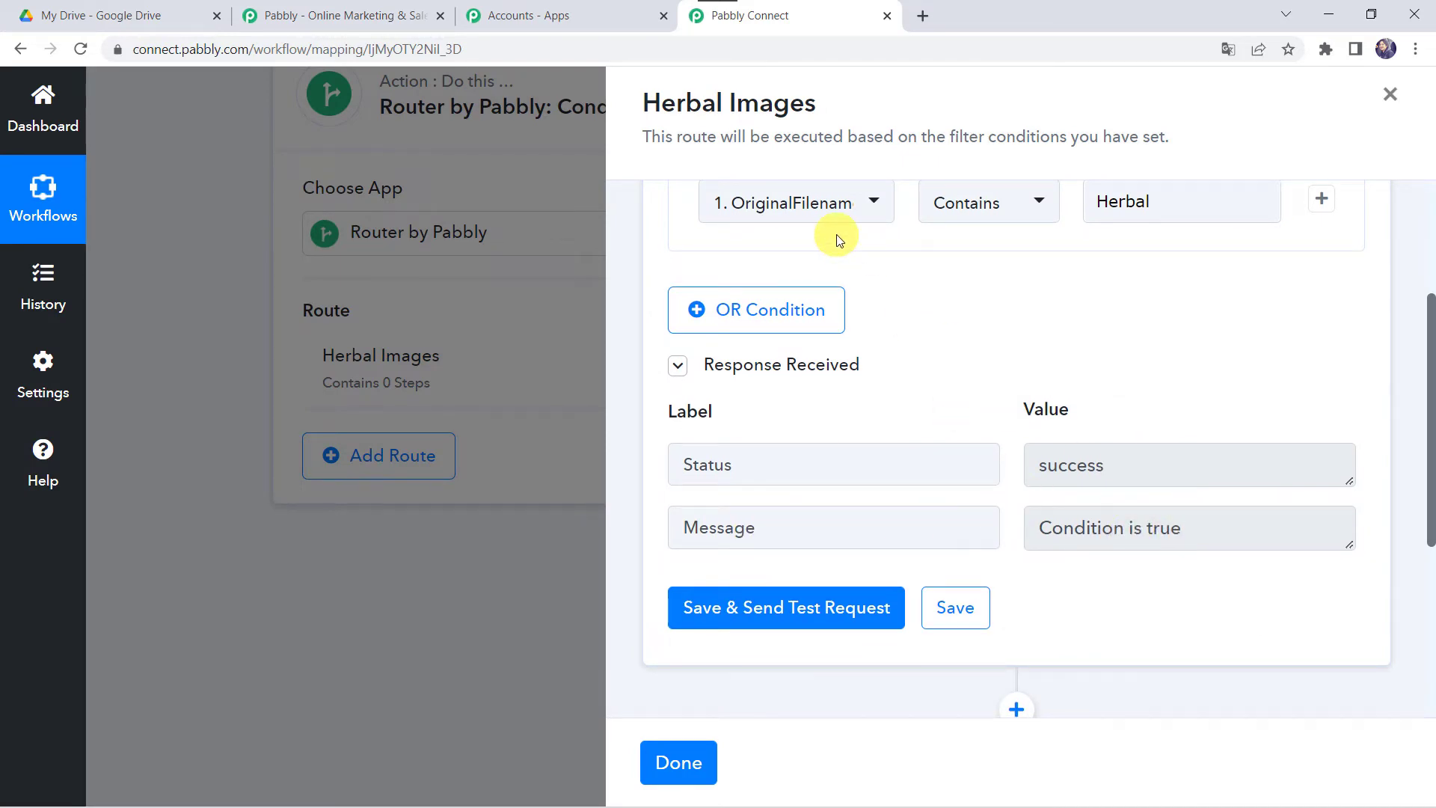
{"action": "left_click", "coordinate": [1125, 204]}
{"action": "left_click", "coordinate": [828, 208]}
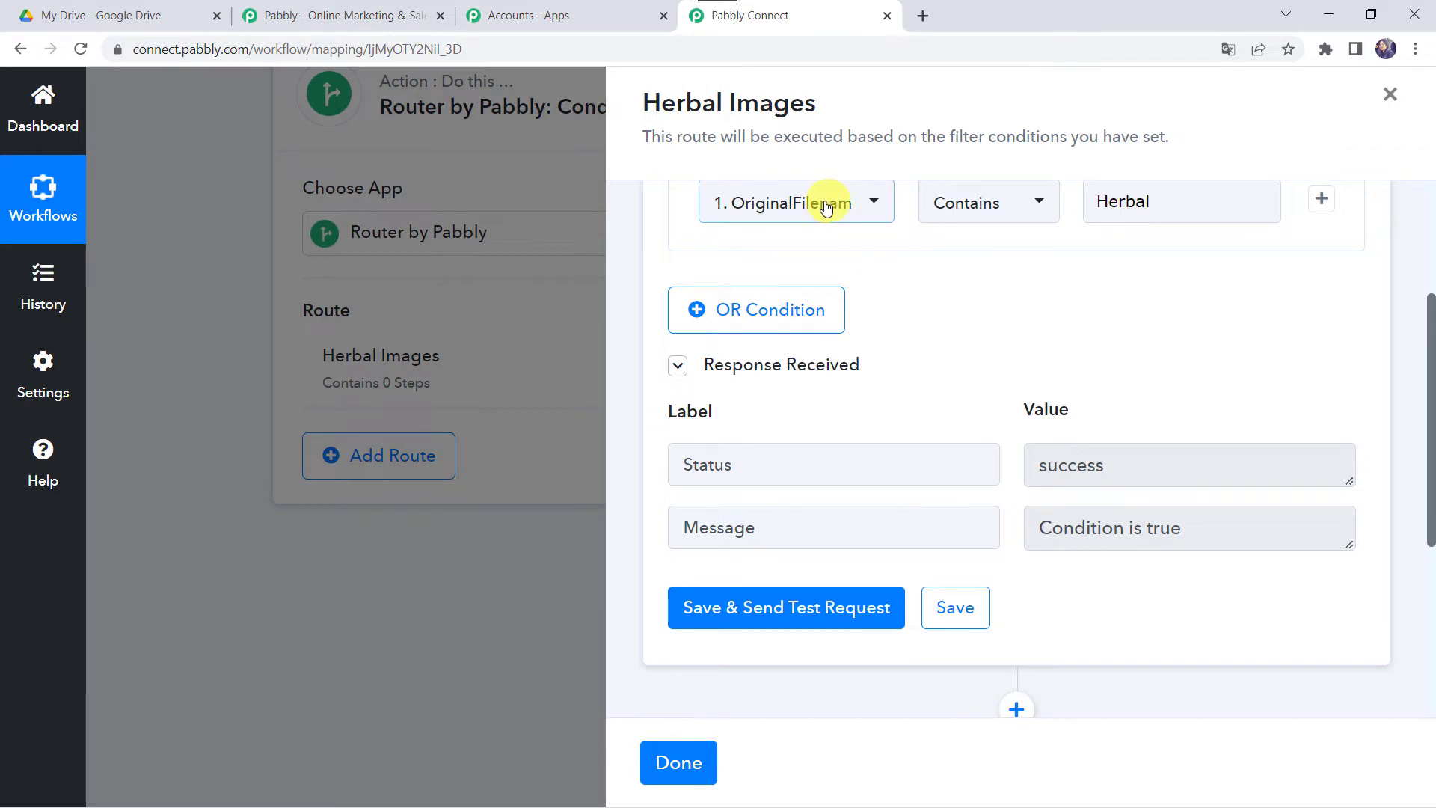
{"action": "scroll", "coordinate": [822, 203], "scroll_direction": "up", "scroll_amount": 1}
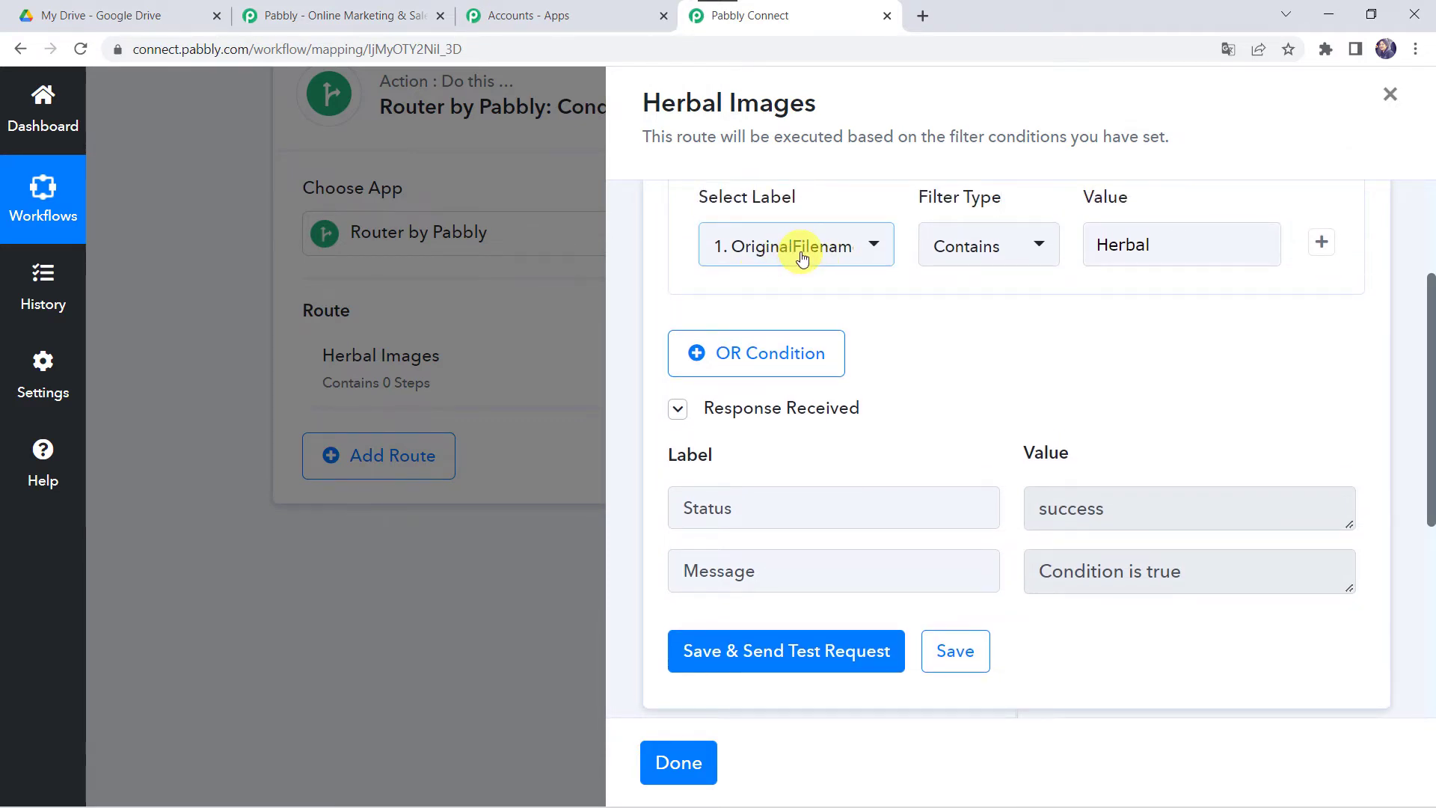
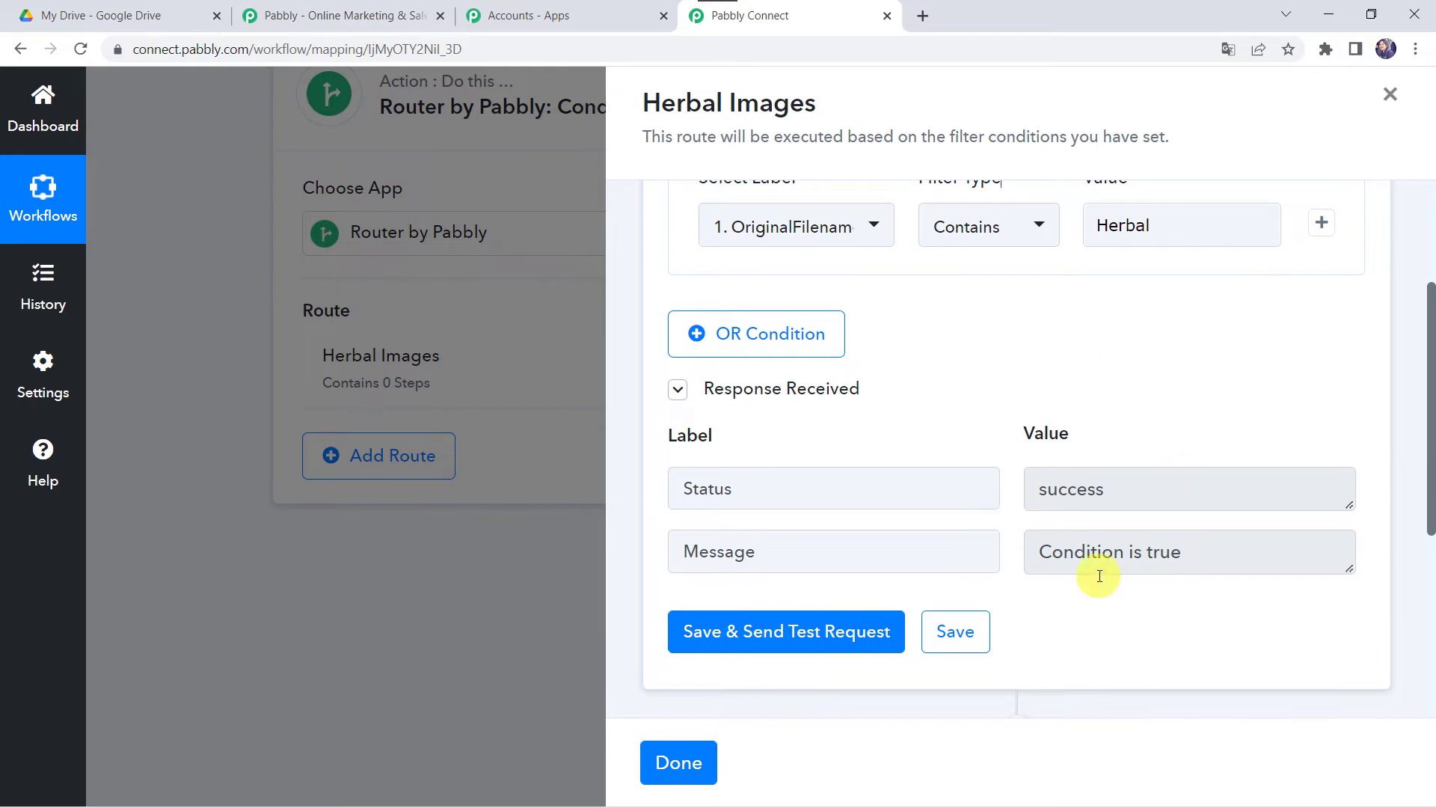
{"action": "scroll", "coordinate": [1016, 524], "scroll_direction": "down", "scroll_amount": 5}
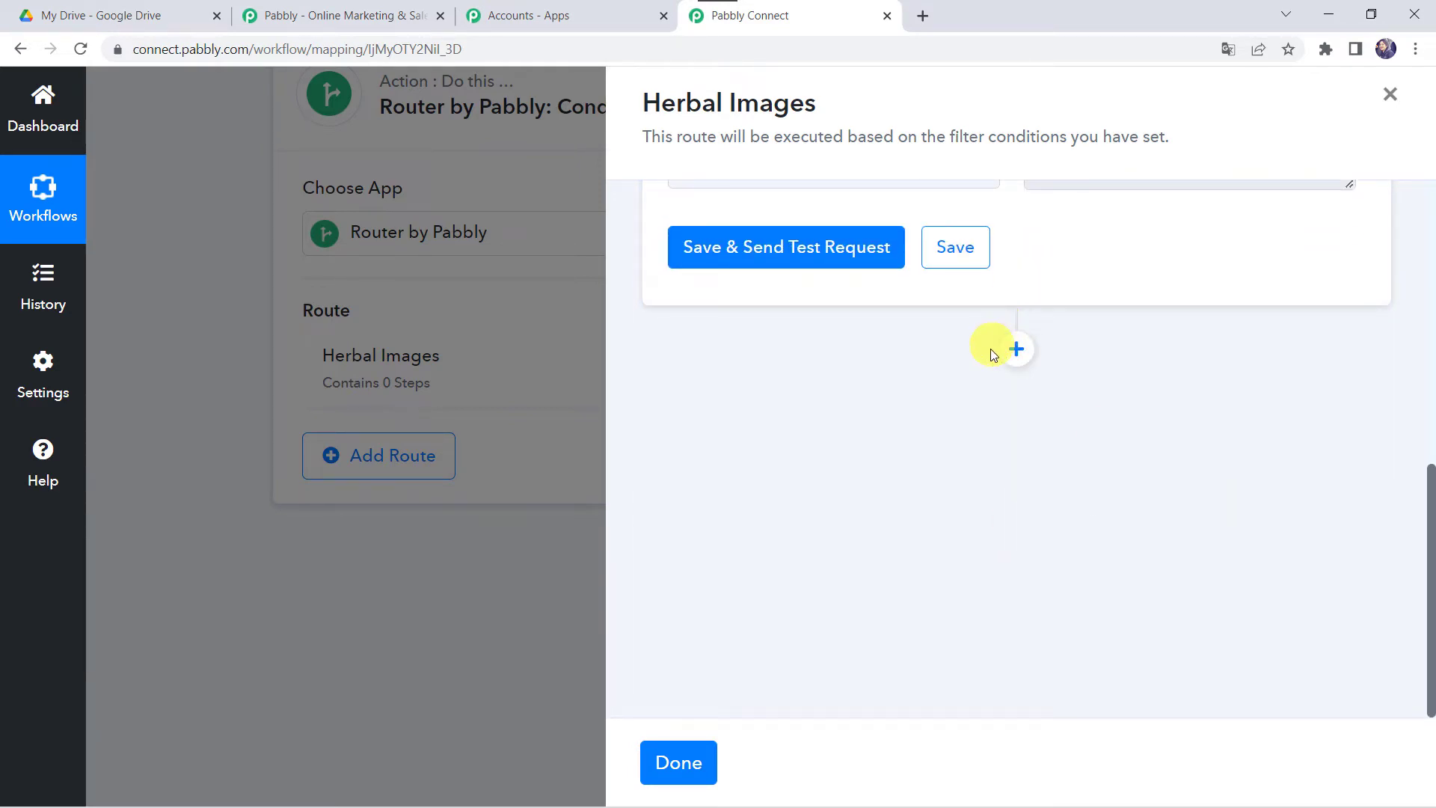
{"action": "left_click", "coordinate": [1014, 355]}
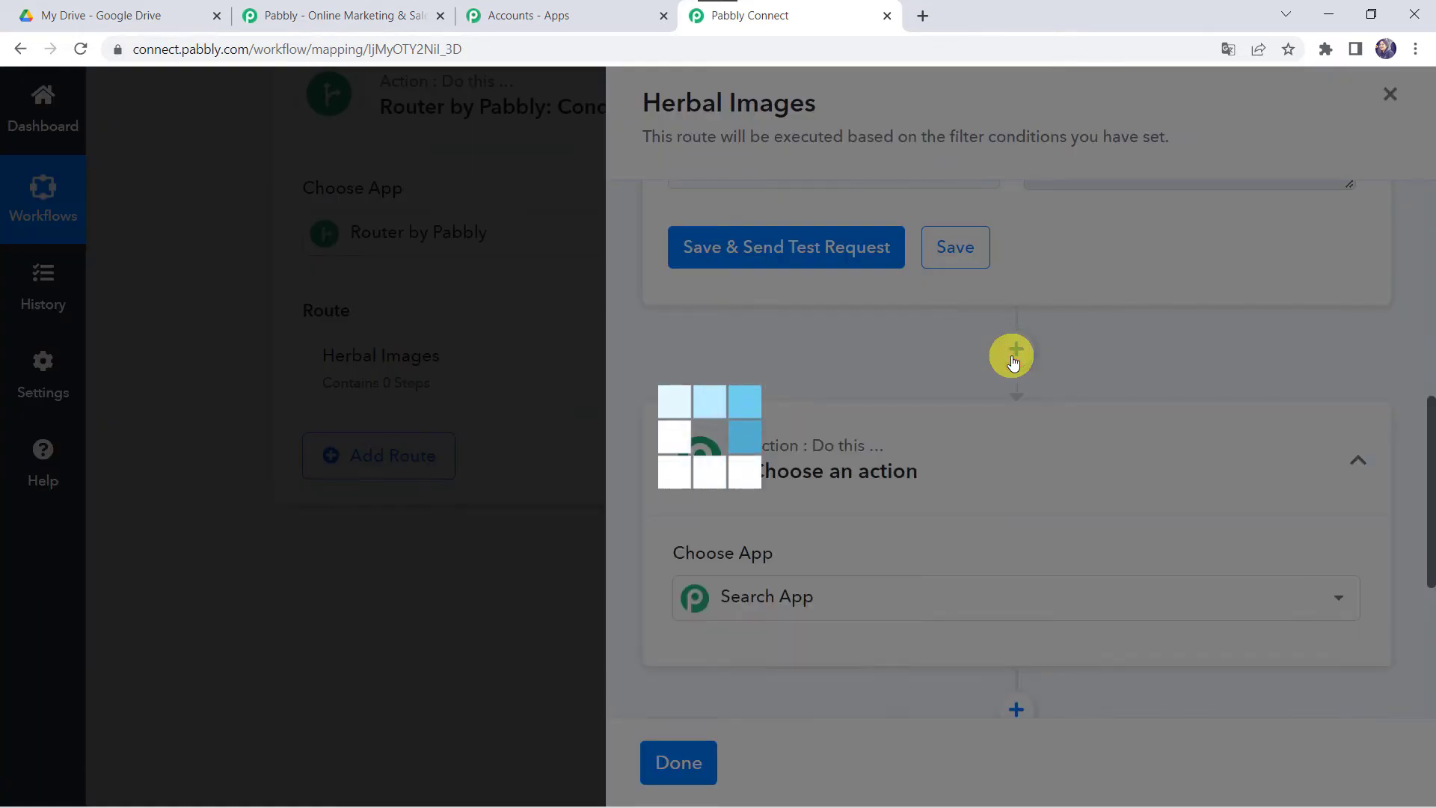
{"action": "type", "text": "Goog"}
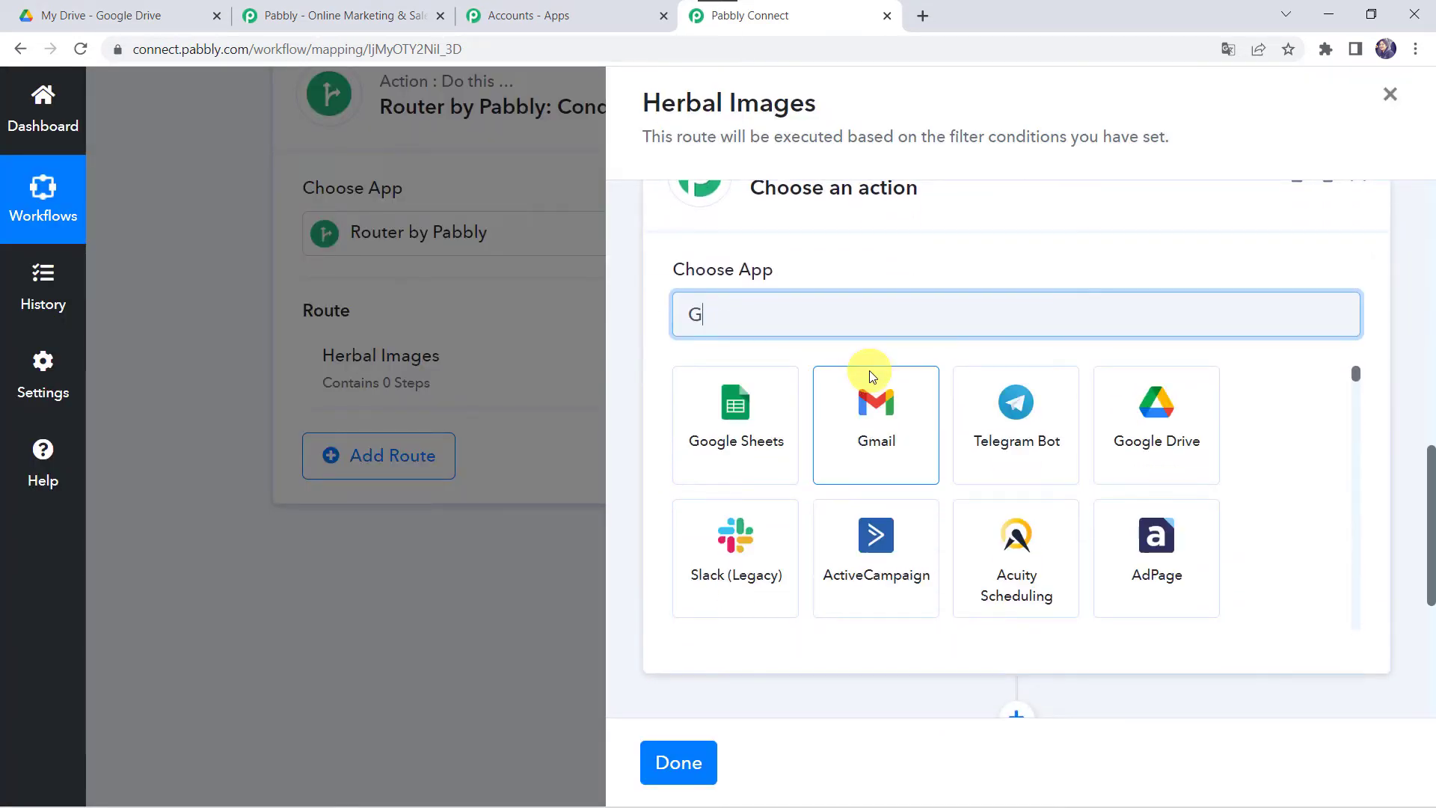
{"action": "left_click", "coordinate": [877, 454]}
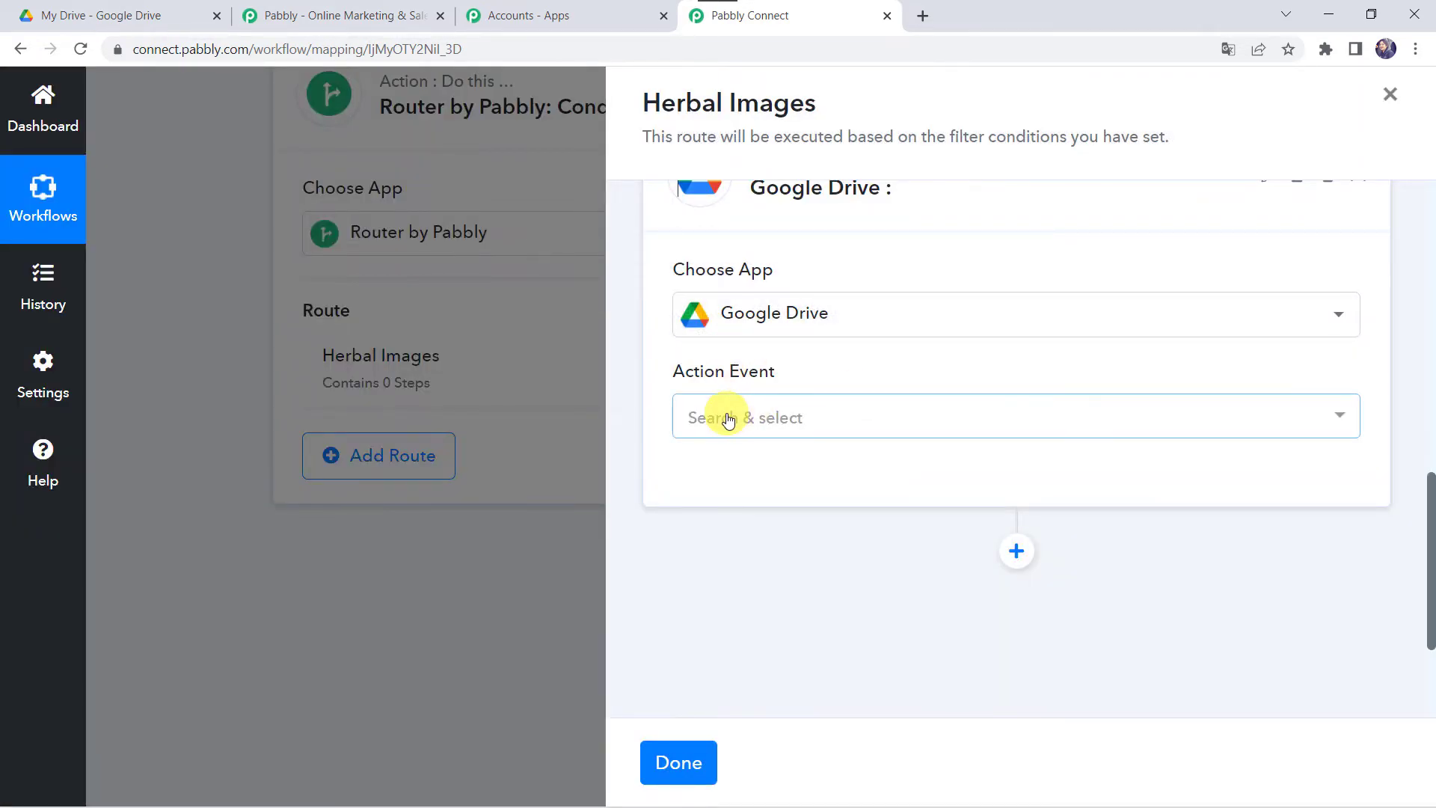
- Set the action event to Move a File and connect it through the existing connection Google Drive #186
{"action": "left_click", "coordinate": [728, 420]}
{"action": "type", "text": "Mov"}
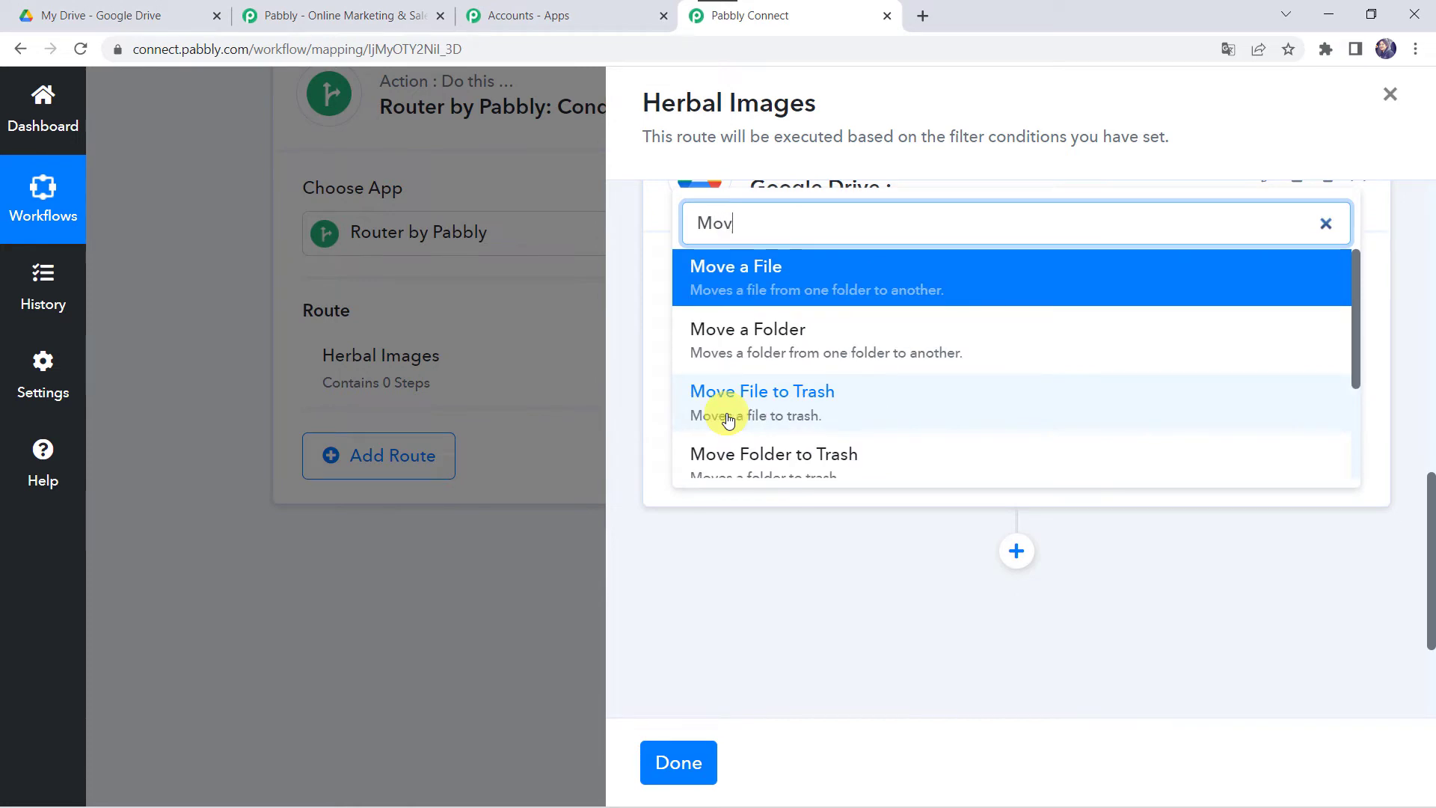
{"action": "left_click", "coordinate": [748, 278]}
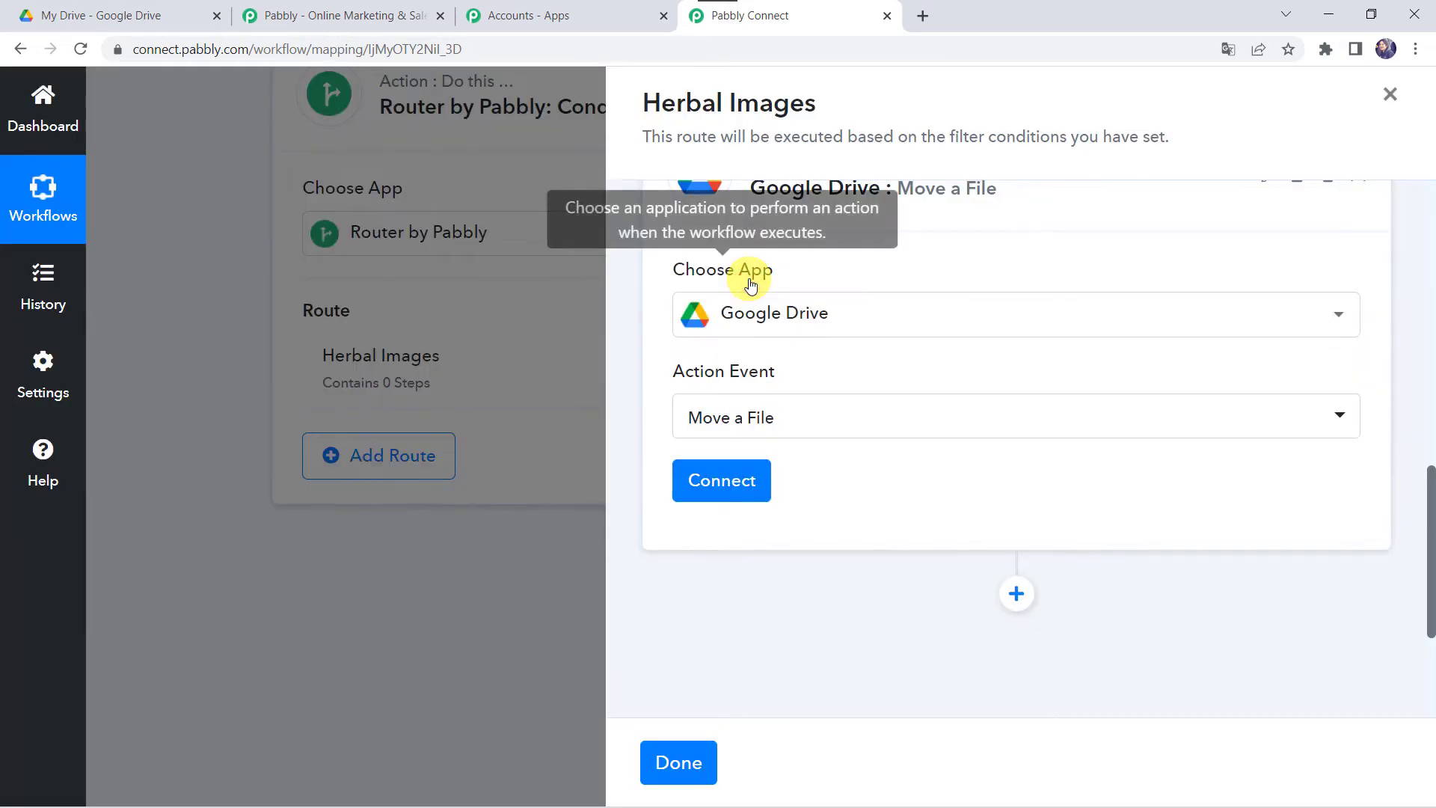
{"action": "left_click", "coordinate": [699, 484]}
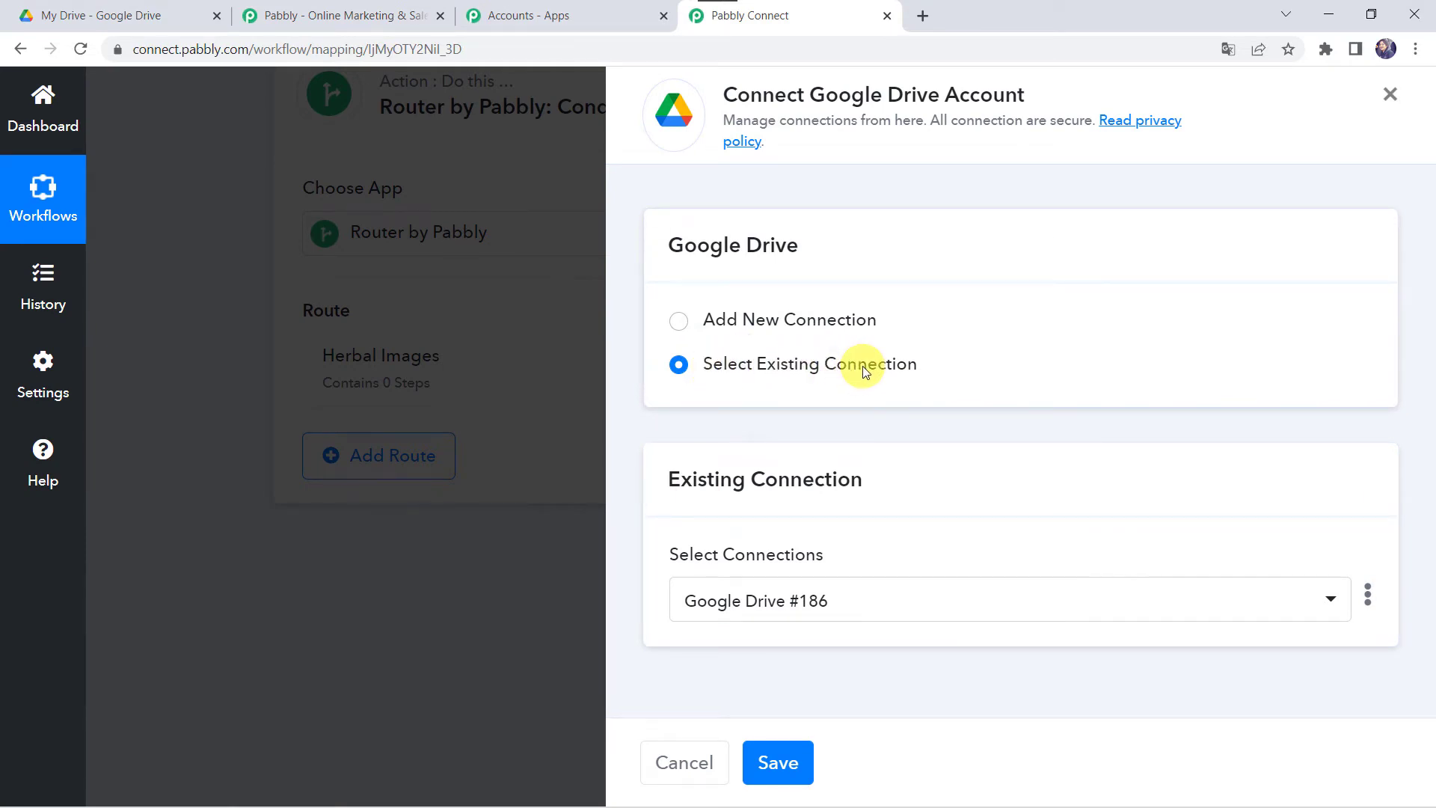
{"action": "left_click", "coordinate": [775, 765]}
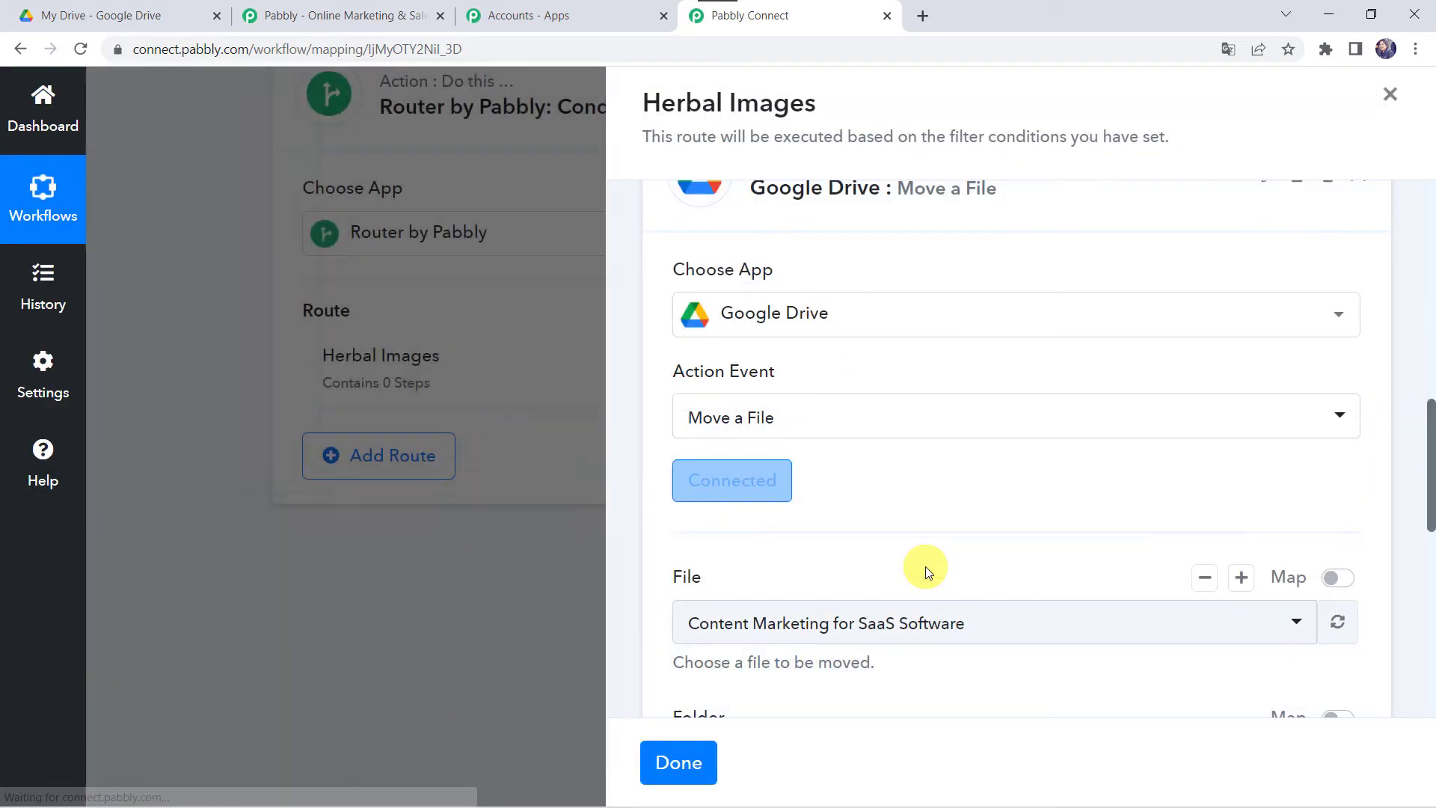
- Enable mapping for the File field and replace its value with the Id from the New File In Specific Folder step
{"action": "scroll", "coordinate": [926, 567], "scroll_direction": "down", "scroll_amount": 3}
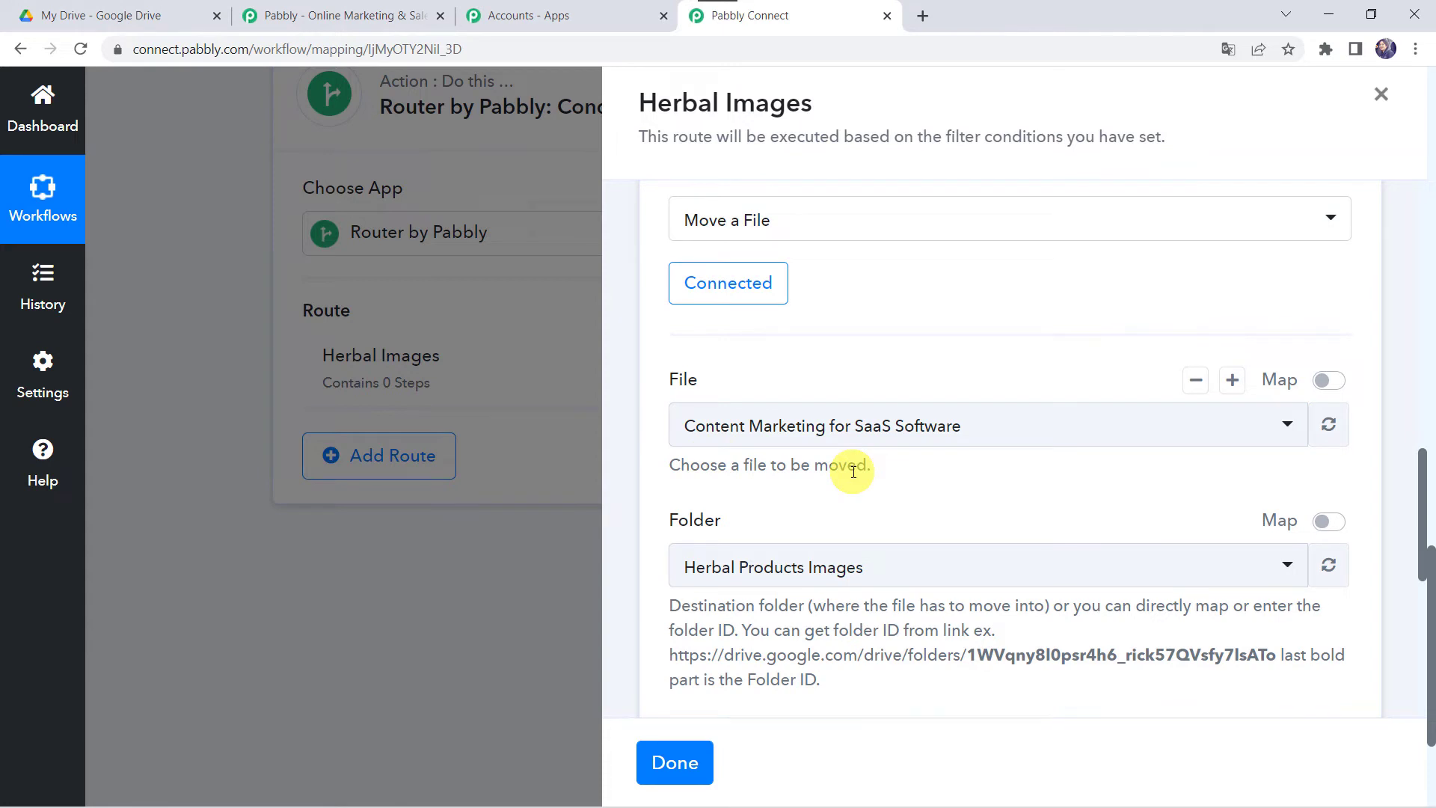
{"action": "left_click", "coordinate": [1335, 381]}
{"action": "left_click", "coordinate": [1186, 417]}
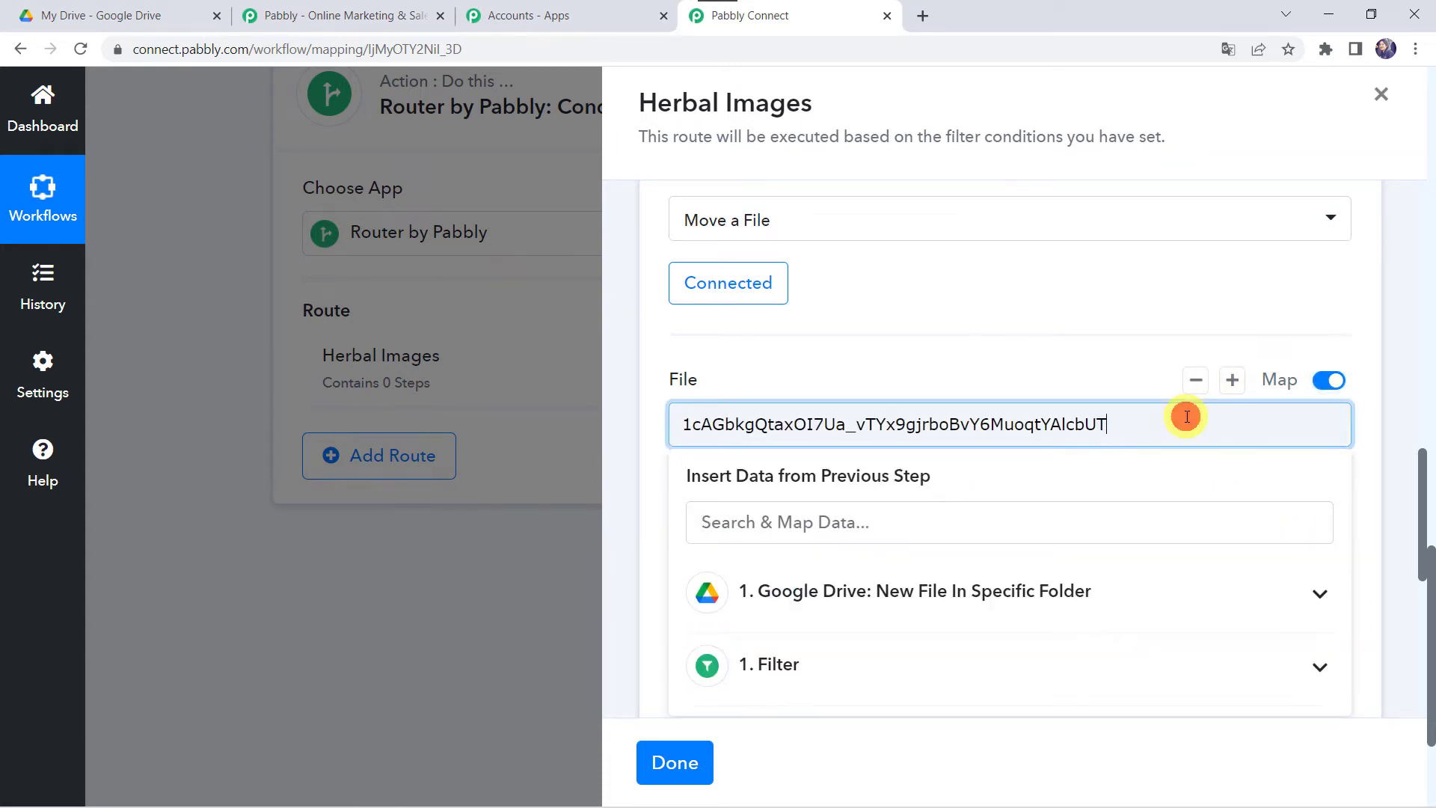
{"action": "key", "text": "BackSpace"}
{"action": "key", "text": "BackSpace"}
{"action": "key", "text": "BackSpace"}
{"action": "key", "text": "BackSpace"}
{"action": "key", "text": "BackSpace"}
{"action": "key", "text": "BackSpace"}
{"action": "key", "text": "BackSpace"}
{"action": "key", "text": "BackSpace"}
{"action": "key", "text": "BackSpace"}
{"action": "key", "text": "BackSpace"}
{"action": "key", "text": "BackSpace"}
{"action": "key", "text": "BackSpace"}
{"action": "key", "text": "BackSpace"}
{"action": "key", "text": "BackSpace"}
{"action": "key", "text": "BackSpace"}
{"action": "key", "text": "BackSpace"}
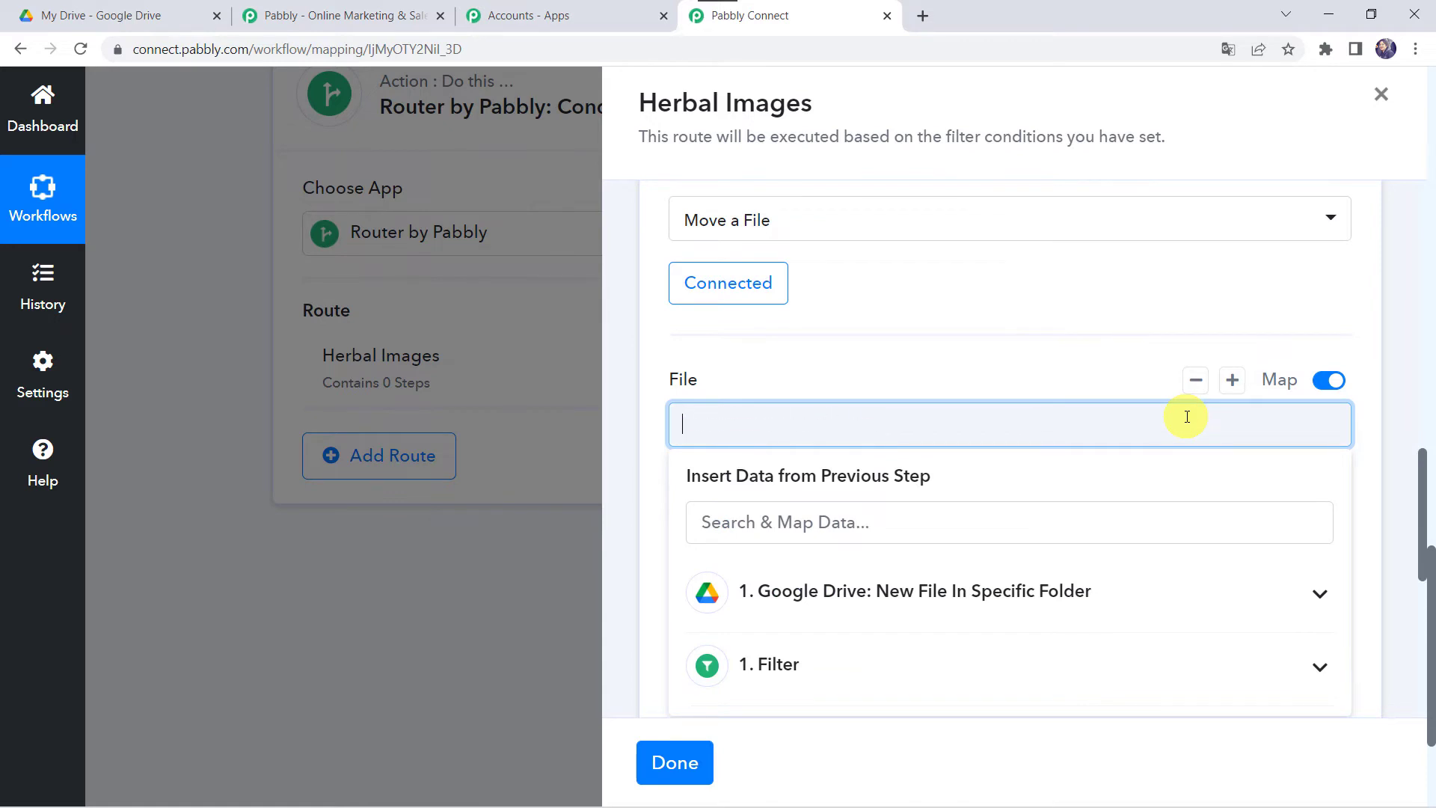
{"action": "left_click", "coordinate": [778, 590]}
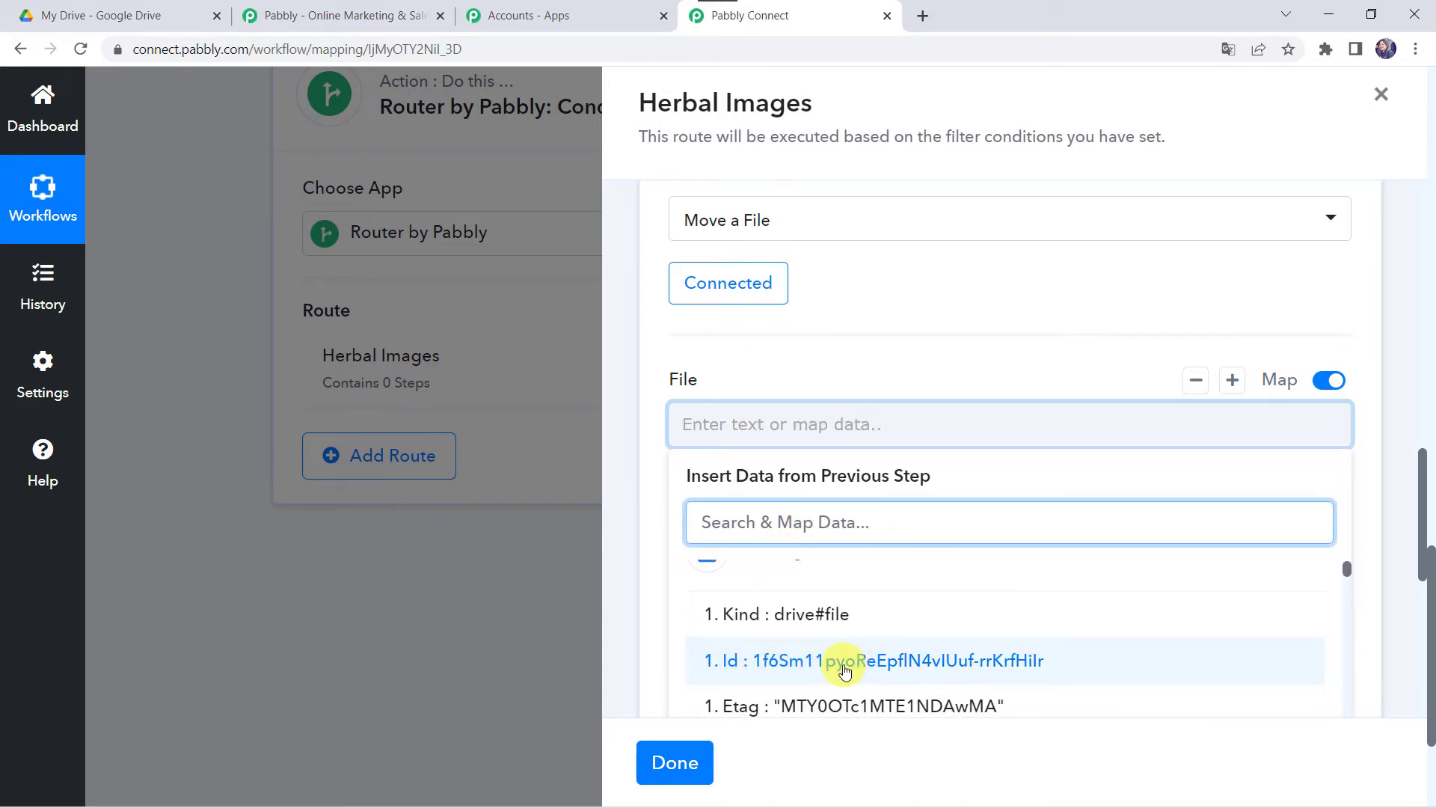
{"action": "left_click", "coordinate": [808, 663]}
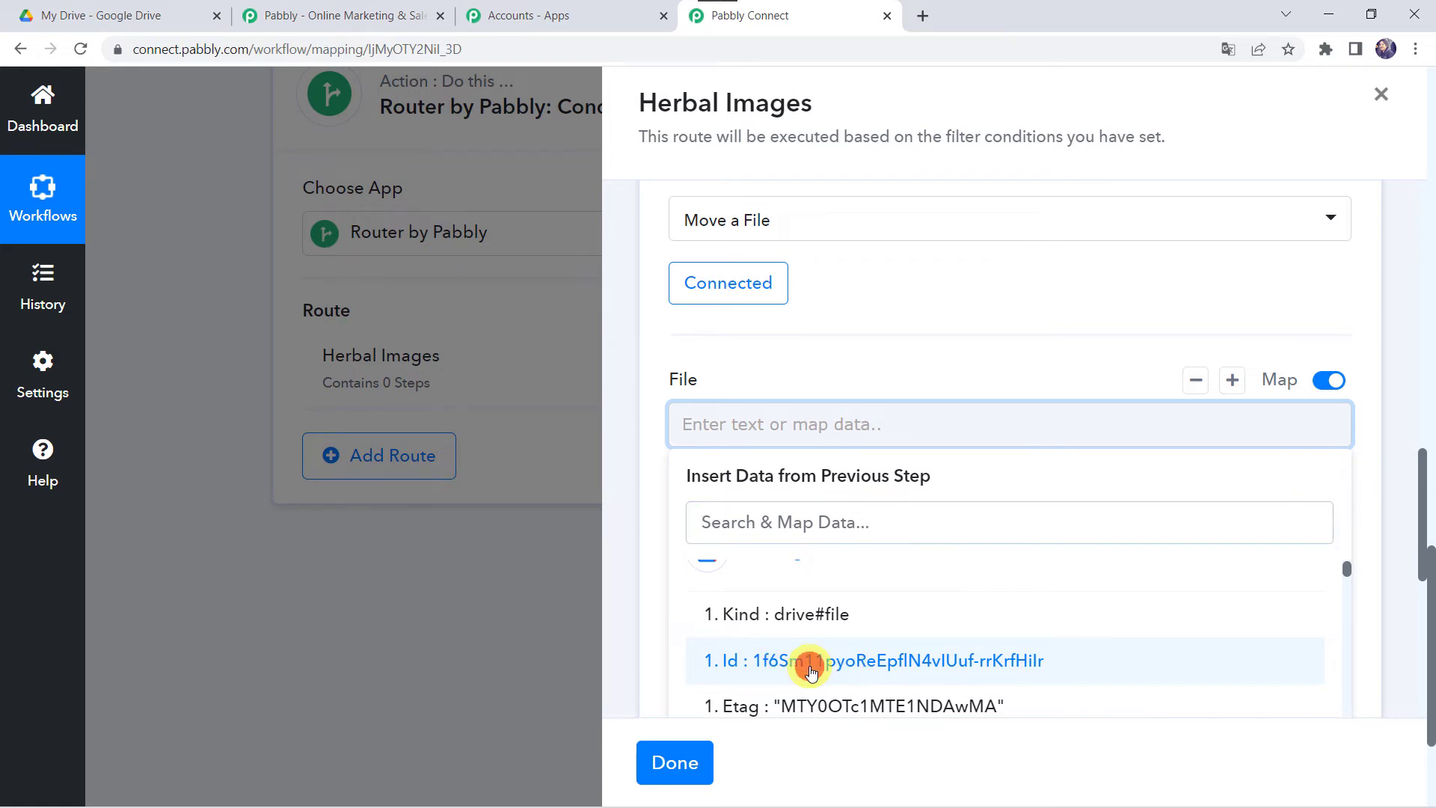
{"action": "left_click", "coordinate": [826, 360]}
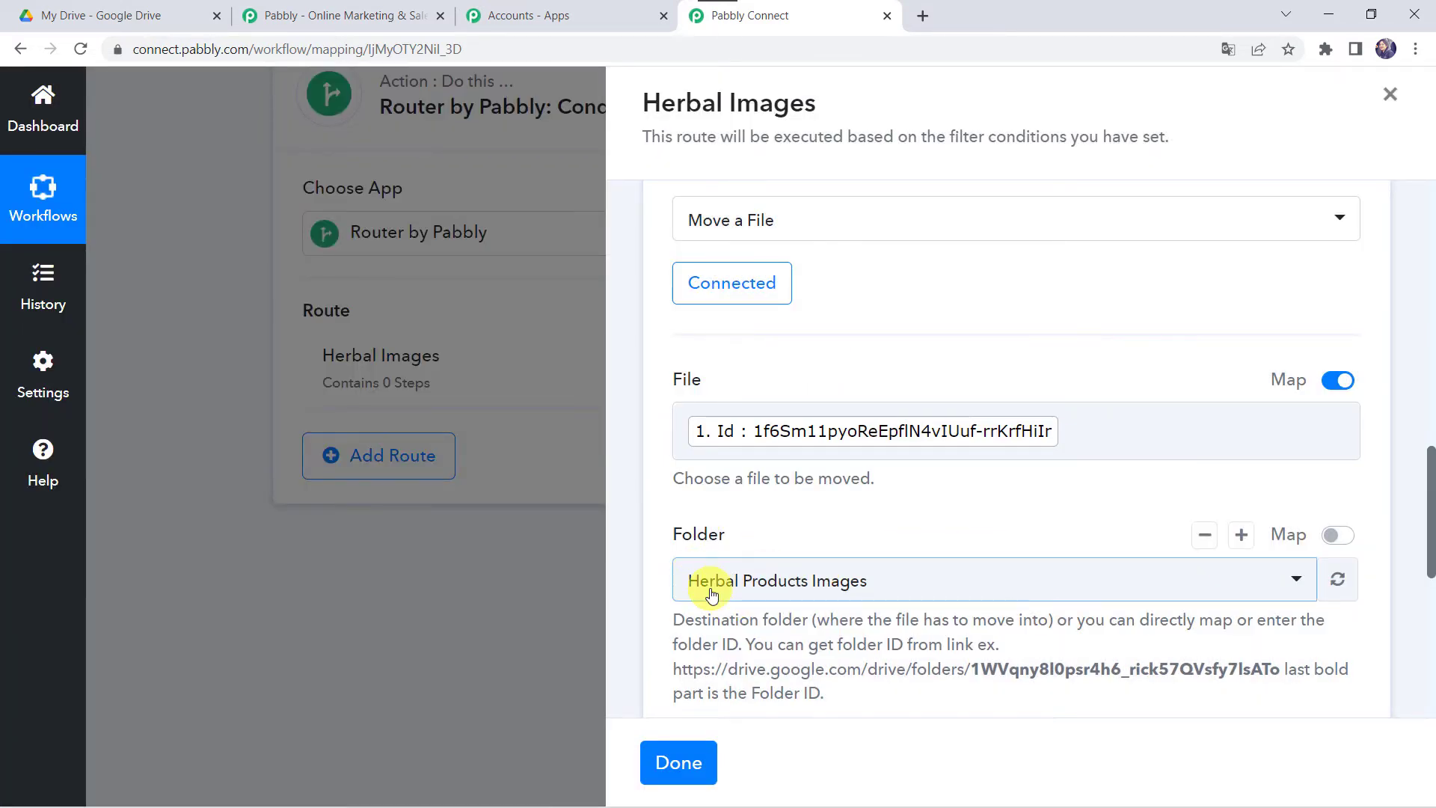
- Enable mapping for the destination Folder field and clear its value
{"action": "scroll", "coordinate": [710, 593], "scroll_direction": "down", "scroll_amount": 2}
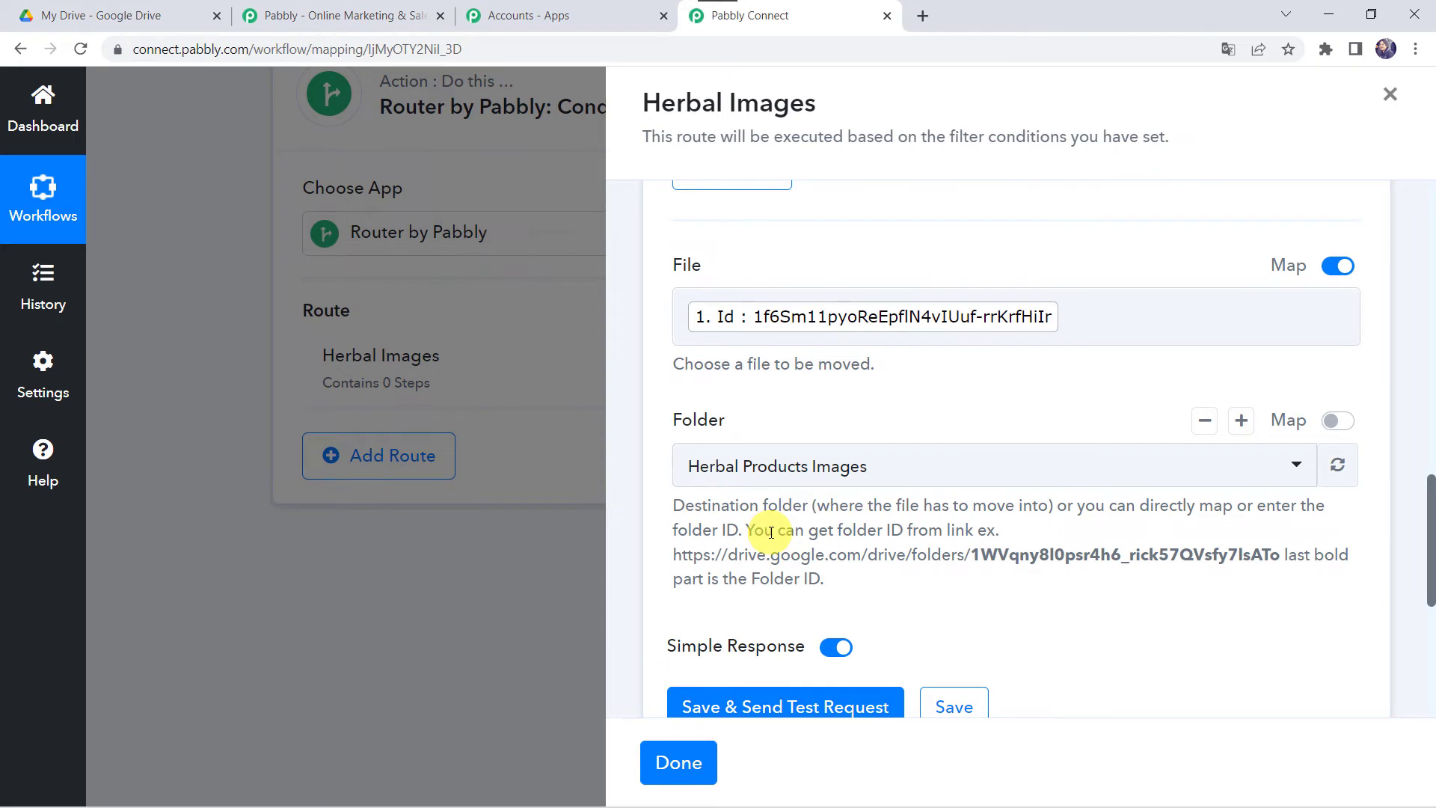
{"action": "left_click", "coordinate": [1339, 421]}
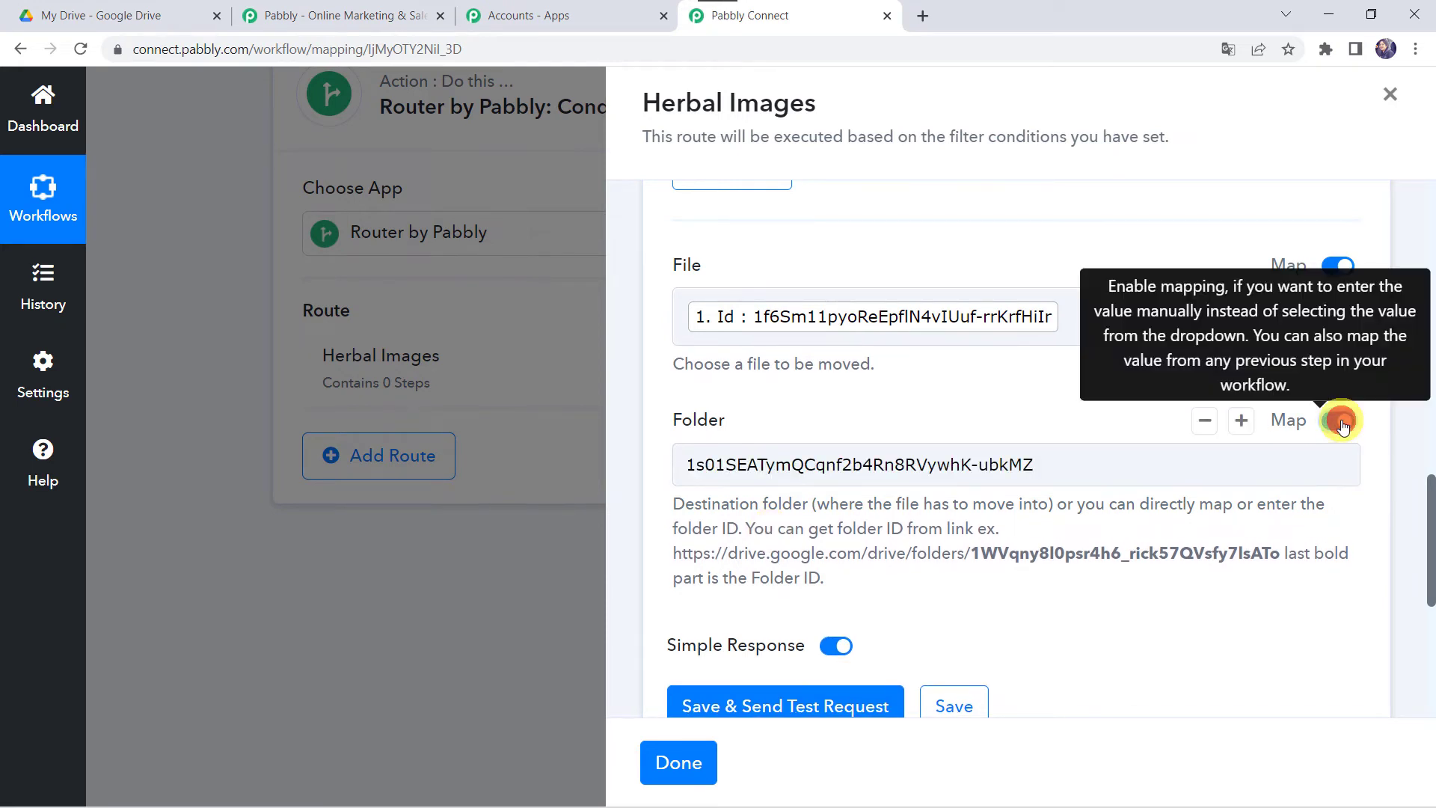
{"action": "left_click", "coordinate": [1017, 464]}
{"action": "key", "text": "BackSpace"}
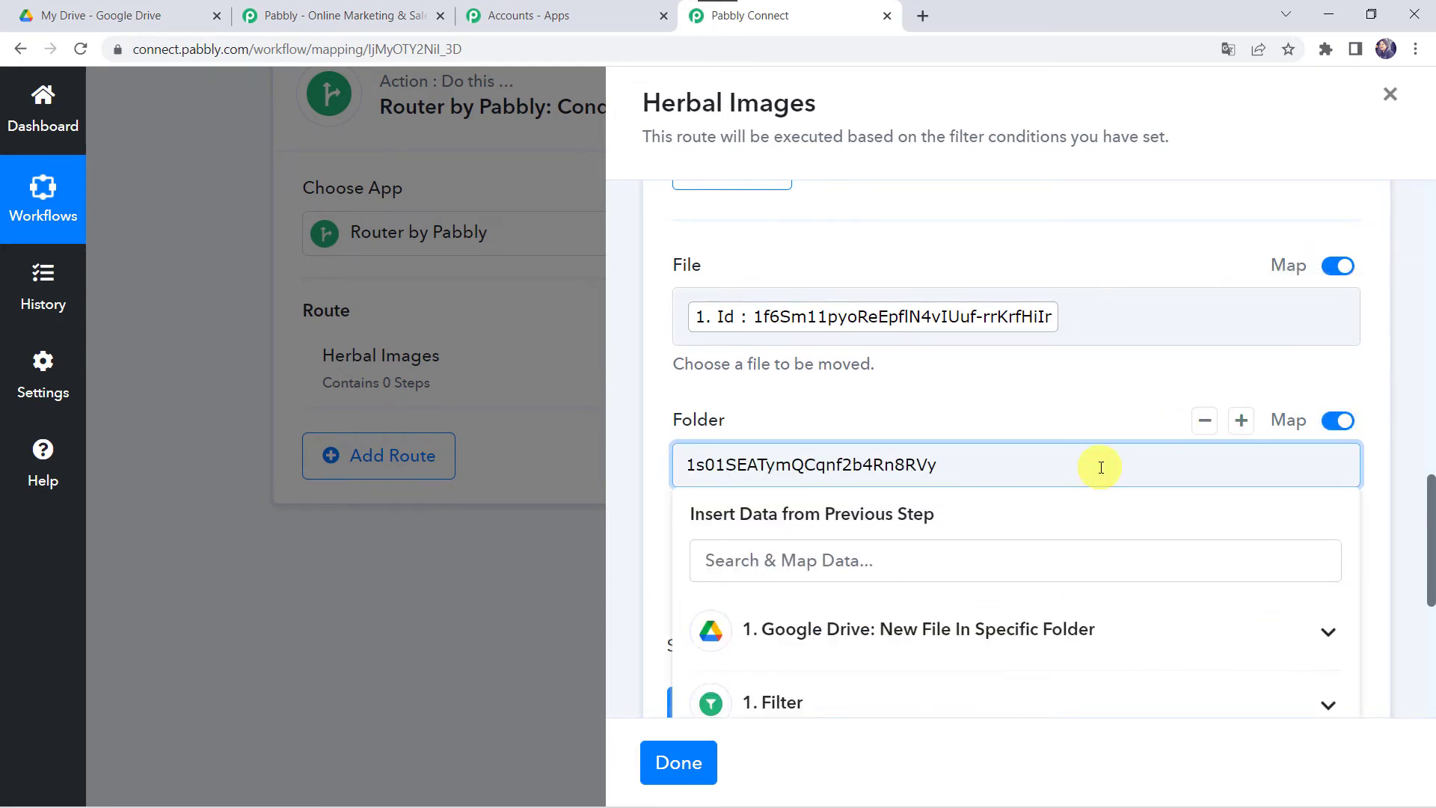
{"action": "key", "text": "BackSpace"}
{"action": "key", "text": "BackSpace"}
{"action": "key", "text": "BackSpace"}
{"action": "key", "text": "BackSpace"}
{"action": "key", "text": "BackSpace"}
{"action": "key", "text": "BackSpace"}
{"action": "key", "text": "BackSpace"}
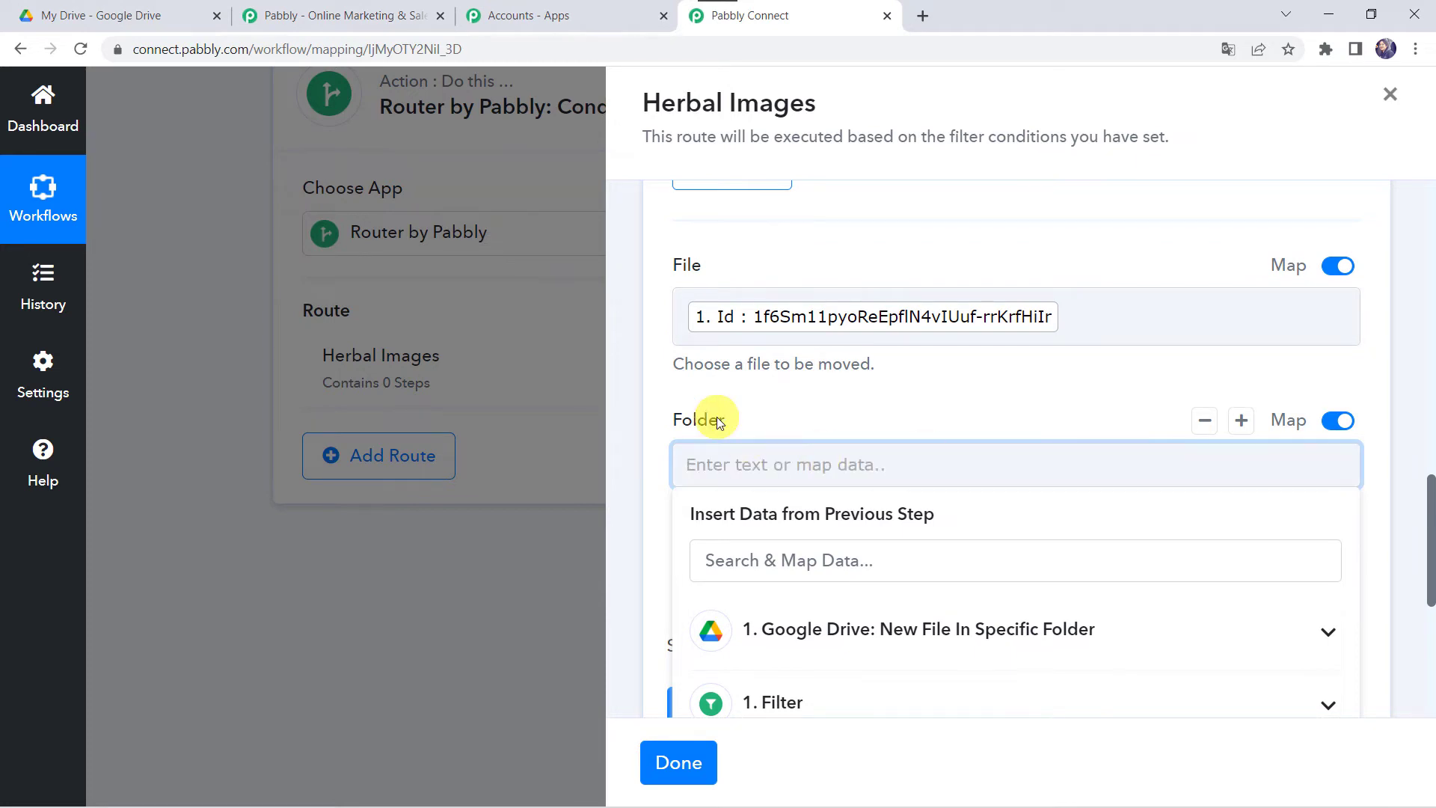
- Copy the folder ID from the Herbal Products Images folder's URL in Google Drive and paste it into Pabbly Connect's Folder field
{"action": "left_click", "coordinate": [99, 10]}
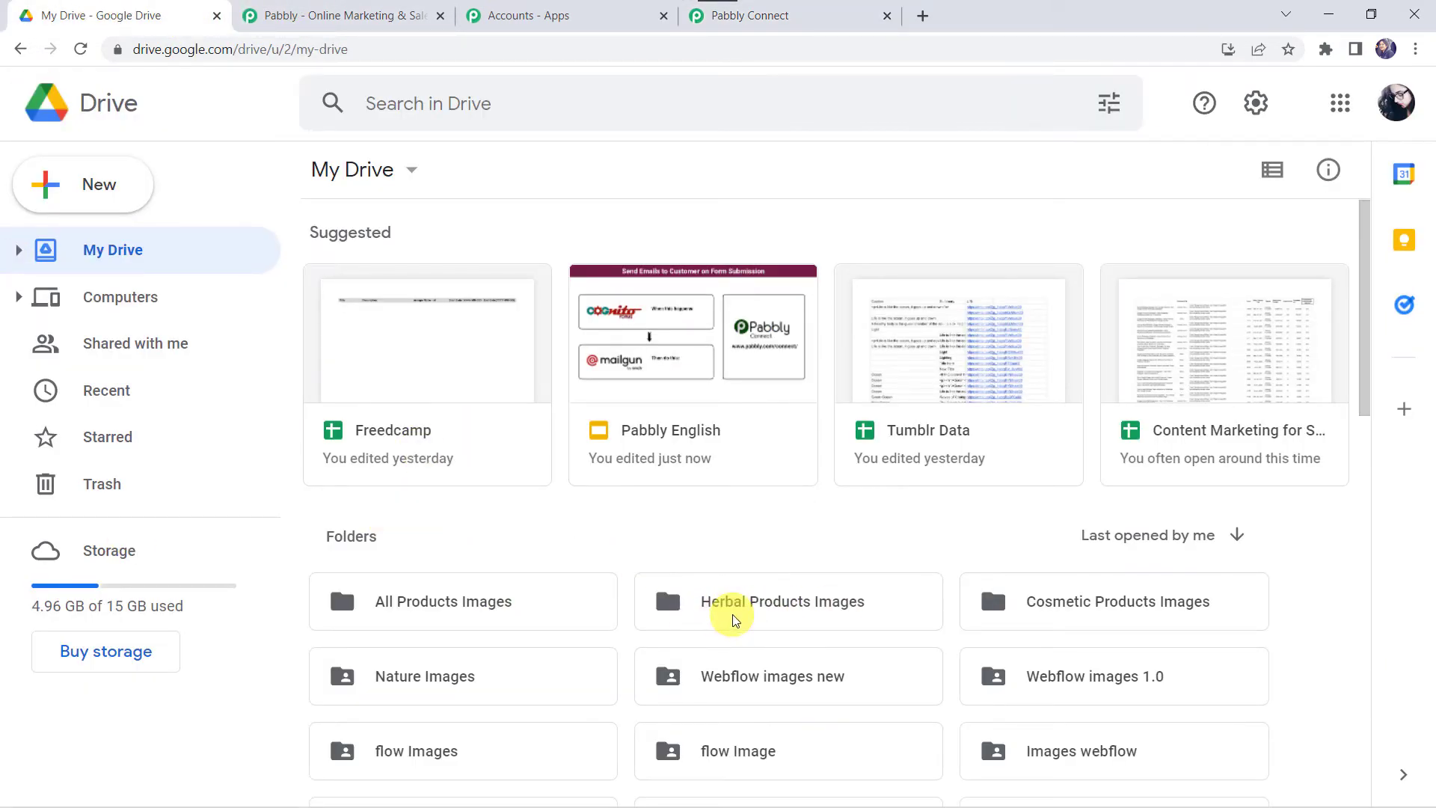
{"action": "double_click", "coordinate": [792, 607]}
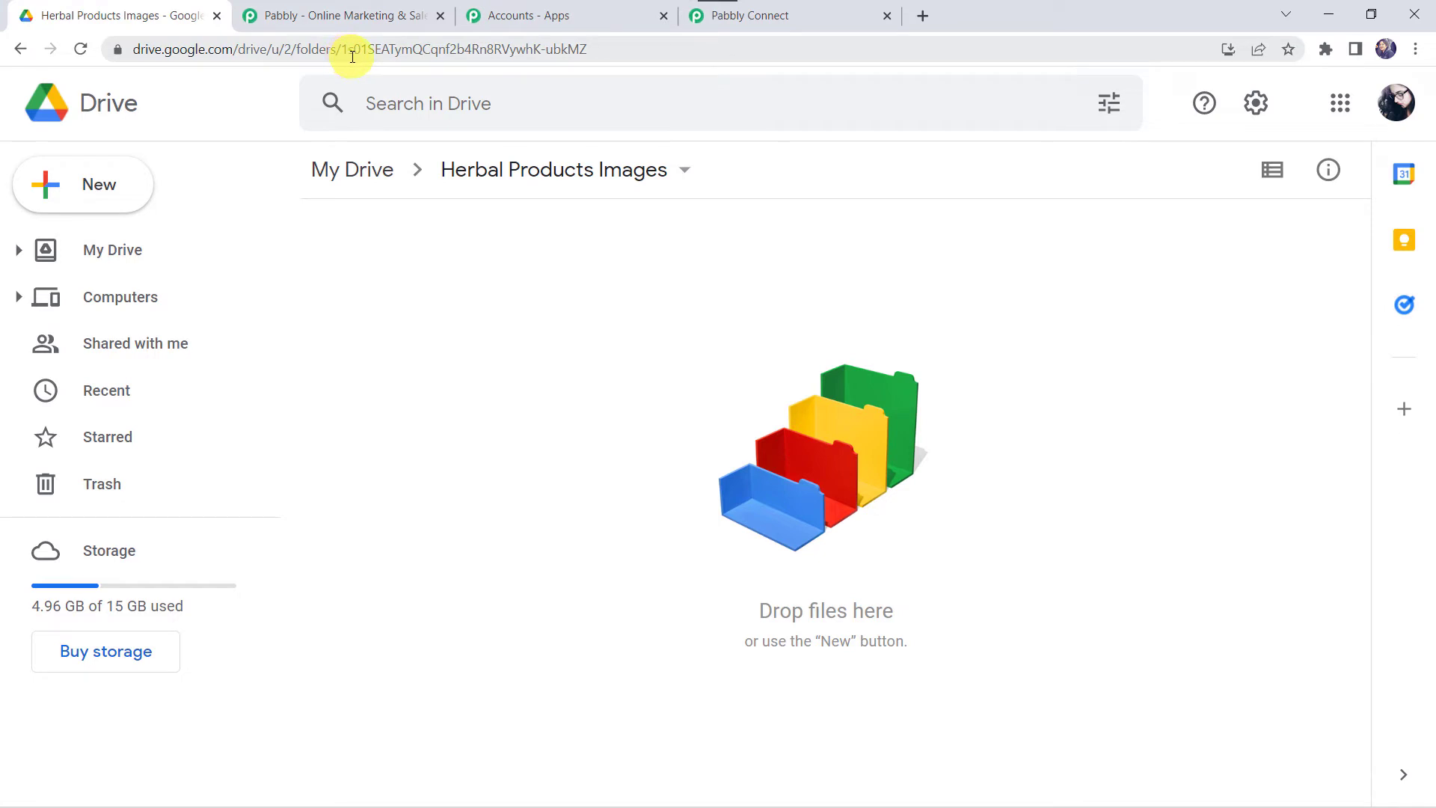
{"action": "left_click_drag", "start_coordinate": [343, 51], "coordinate": [621, 51]}
{"action": "key", "text": "ctrl+c"}
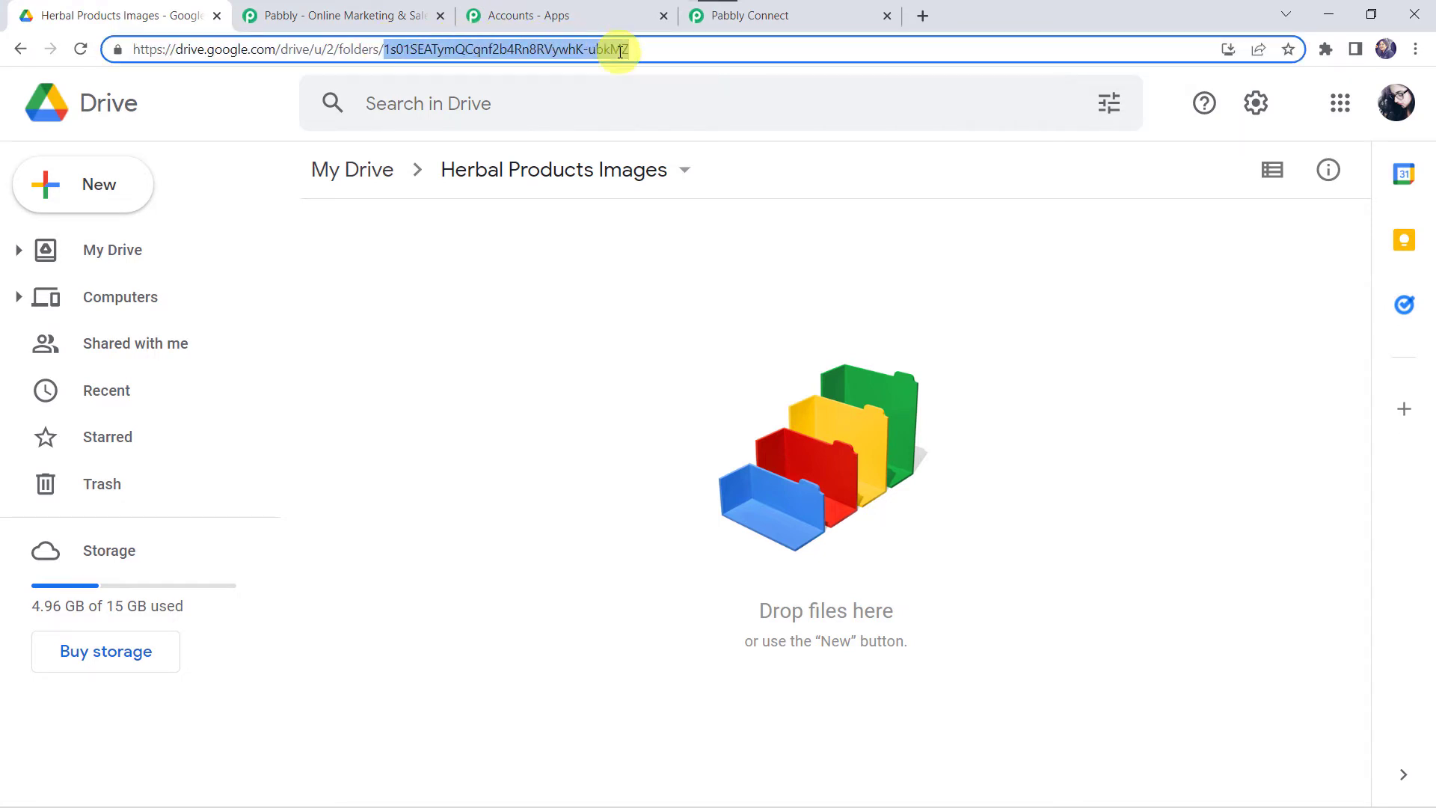
{"action": "left_click", "coordinate": [778, 15]}
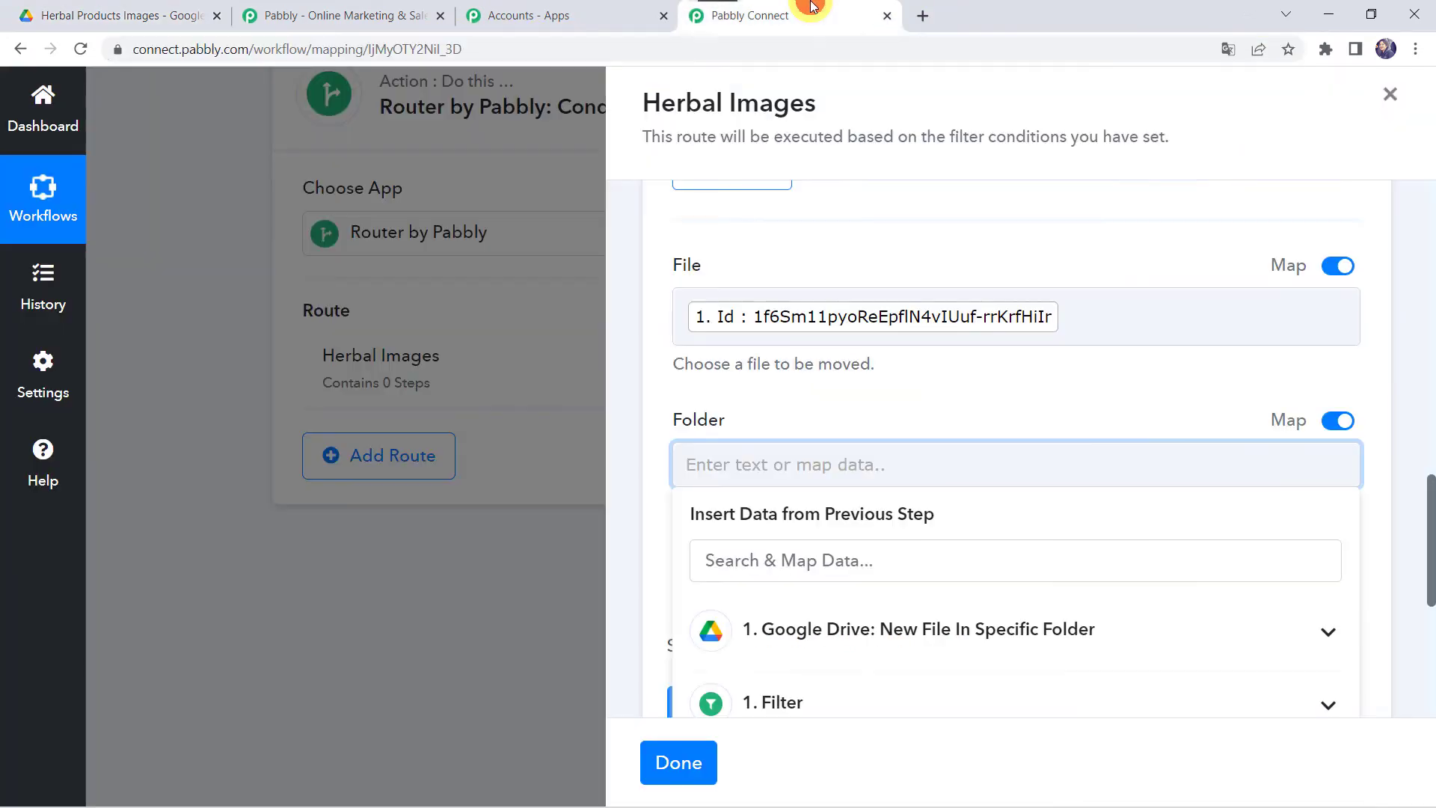
{"action": "key", "text": "ctrl+v"}
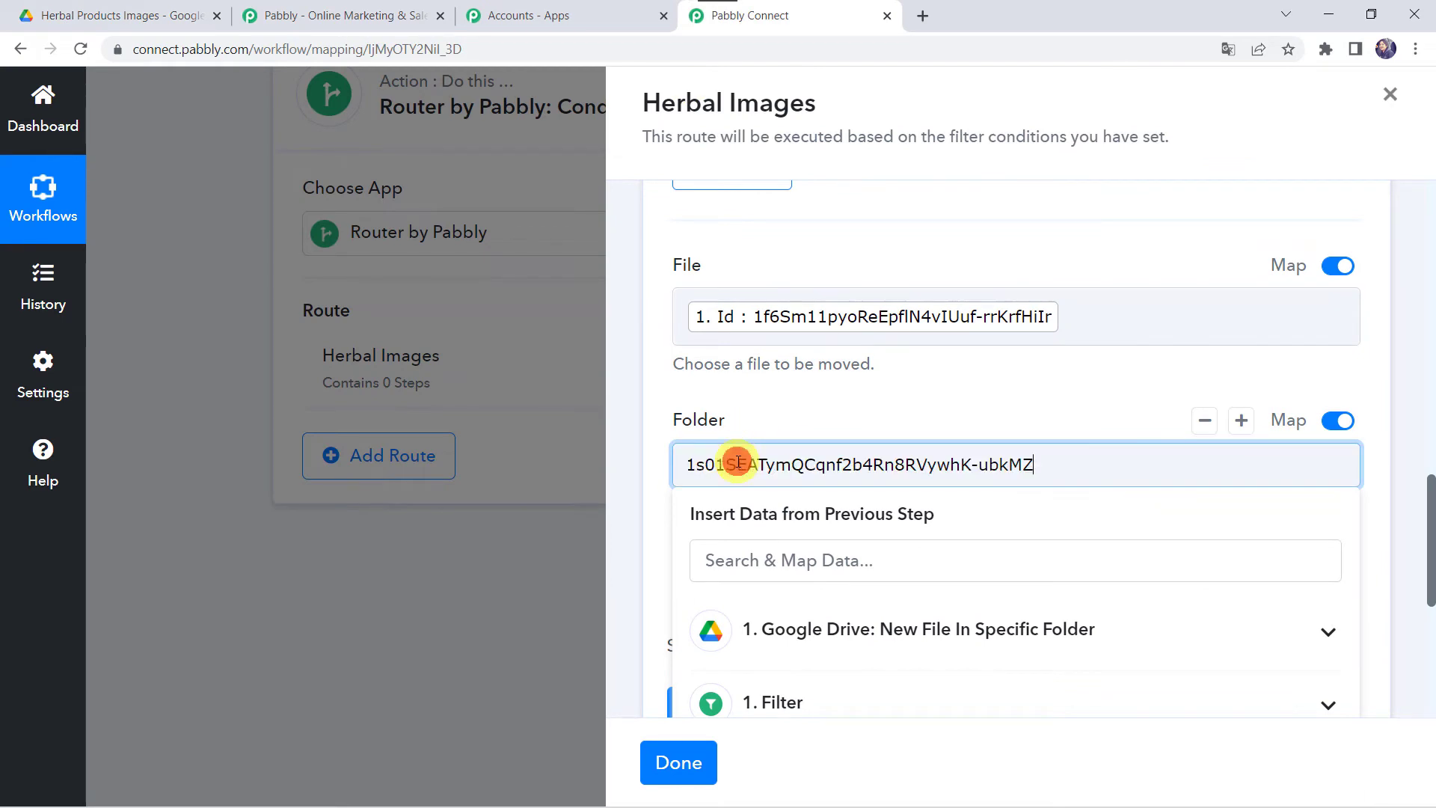
{"action": "left_click", "coordinate": [796, 398]}
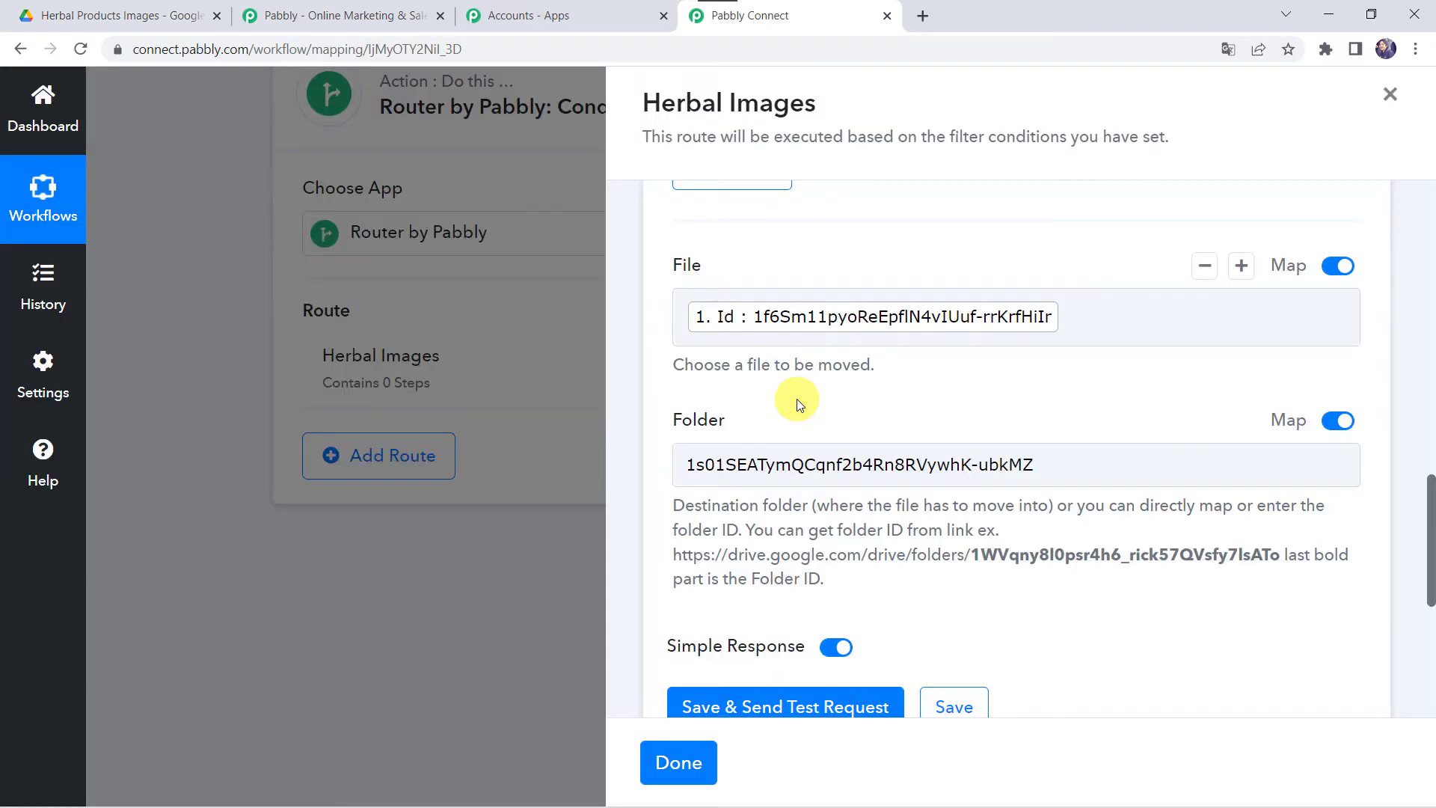
- Save the Move a File action and send a test request
{"action": "scroll", "coordinate": [797, 404], "scroll_direction": "down", "scroll_amount": 1}
{"action": "scroll", "coordinate": [796, 404], "scroll_direction": "down", "scroll_amount": 2}
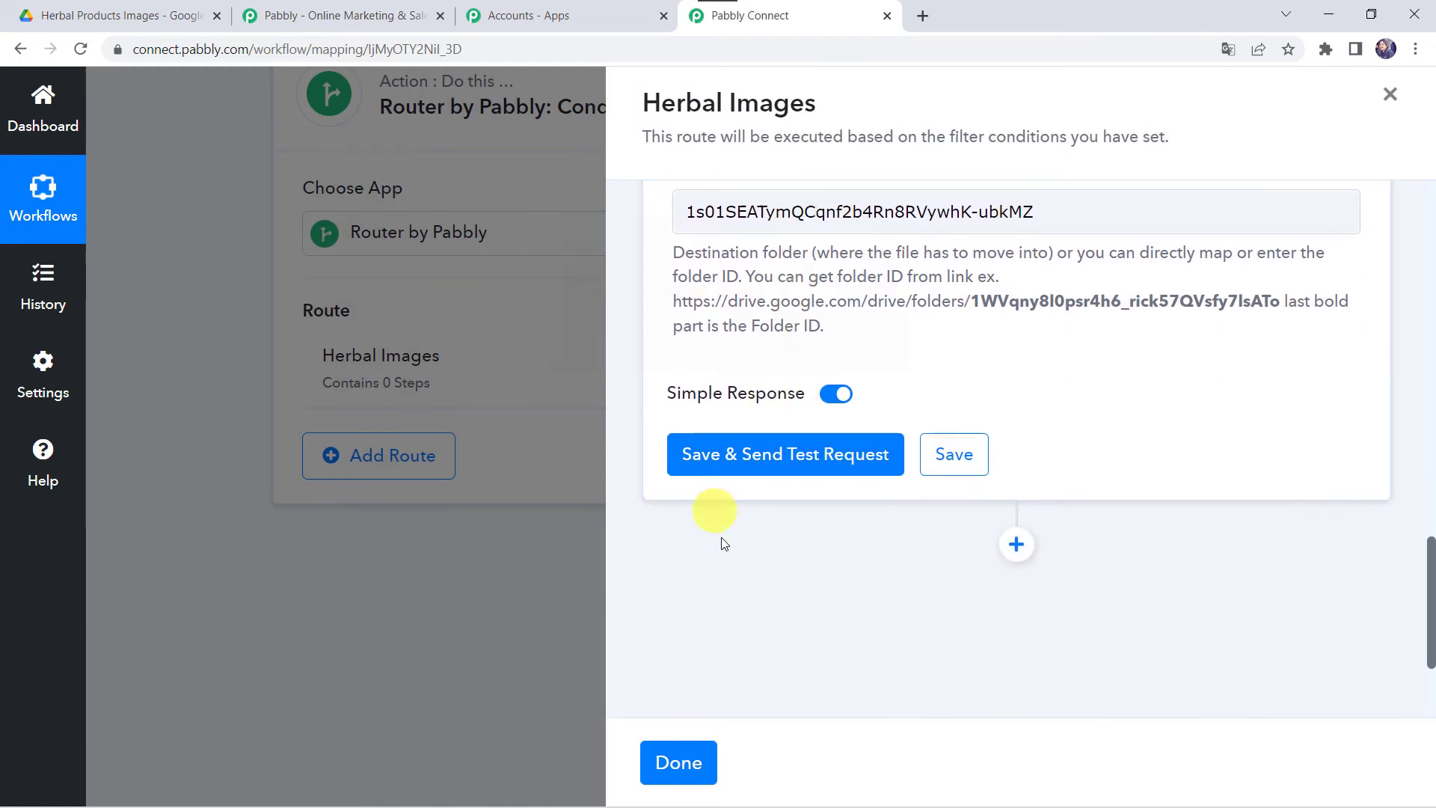
{"action": "left_click", "coordinate": [800, 455]}
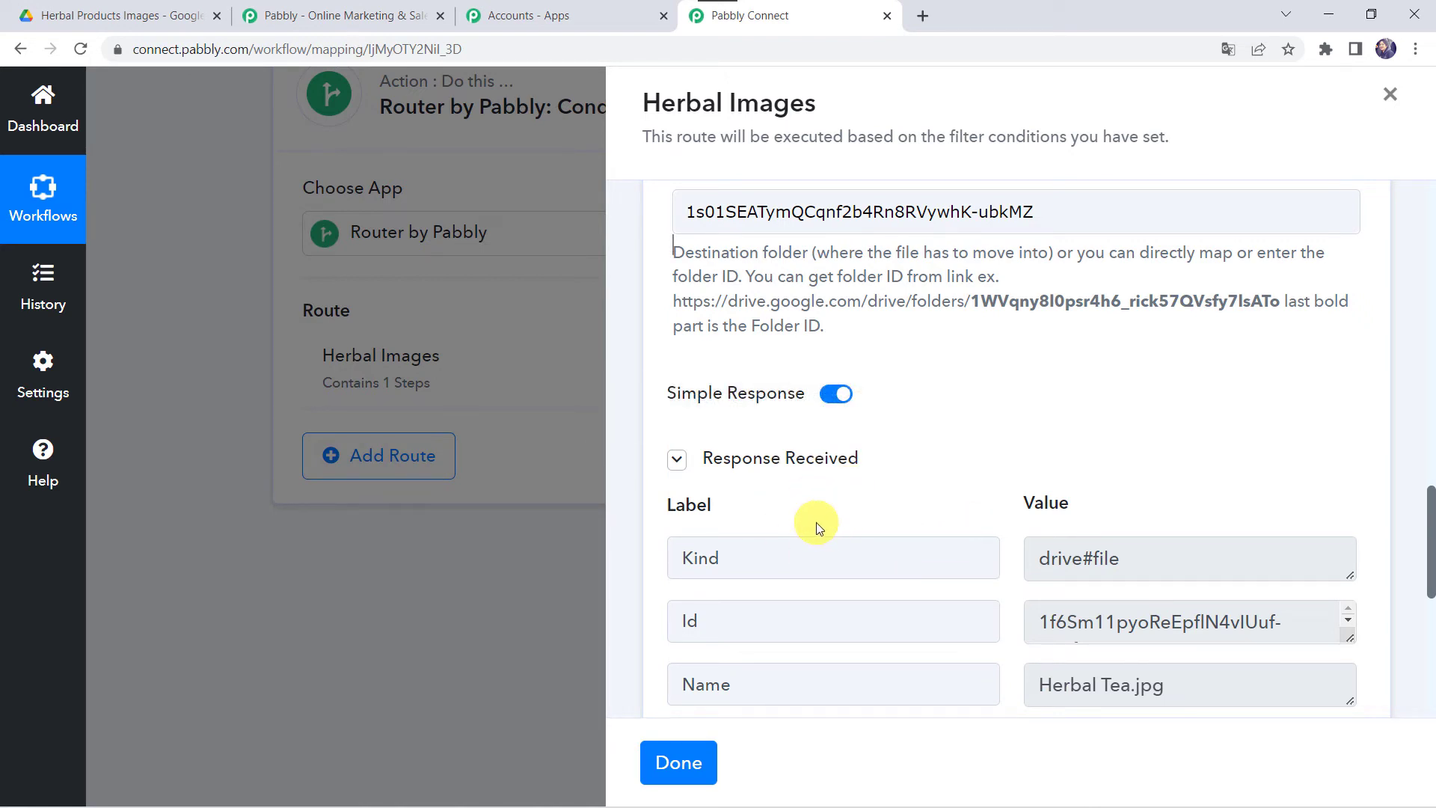
- Check the Herbal Products Images and All Products Images folders in Google Drive for the moved file, and return to Pabbly Connect
{"action": "left_click", "coordinate": [151, 25]}
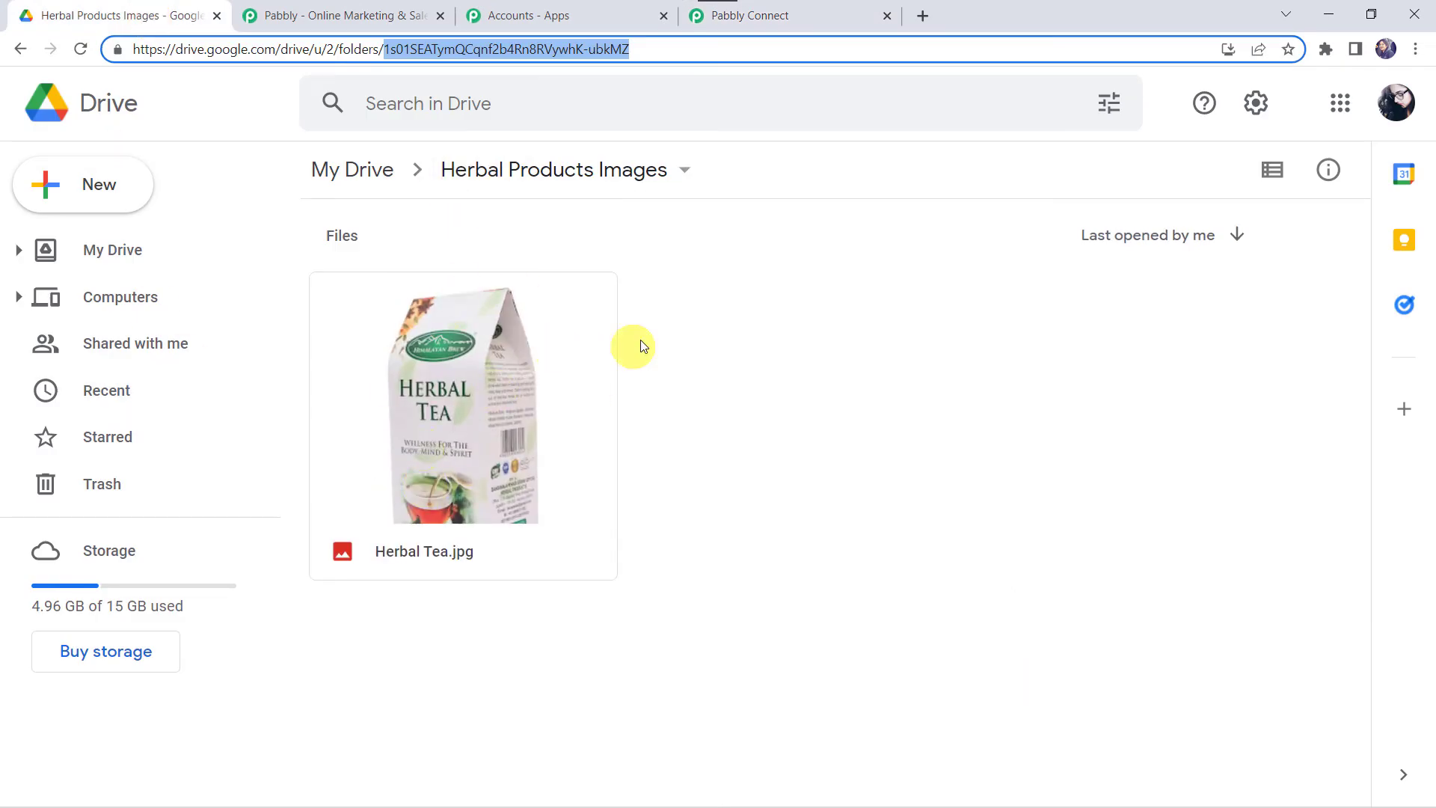
{"action": "left_click", "coordinate": [793, 403]}
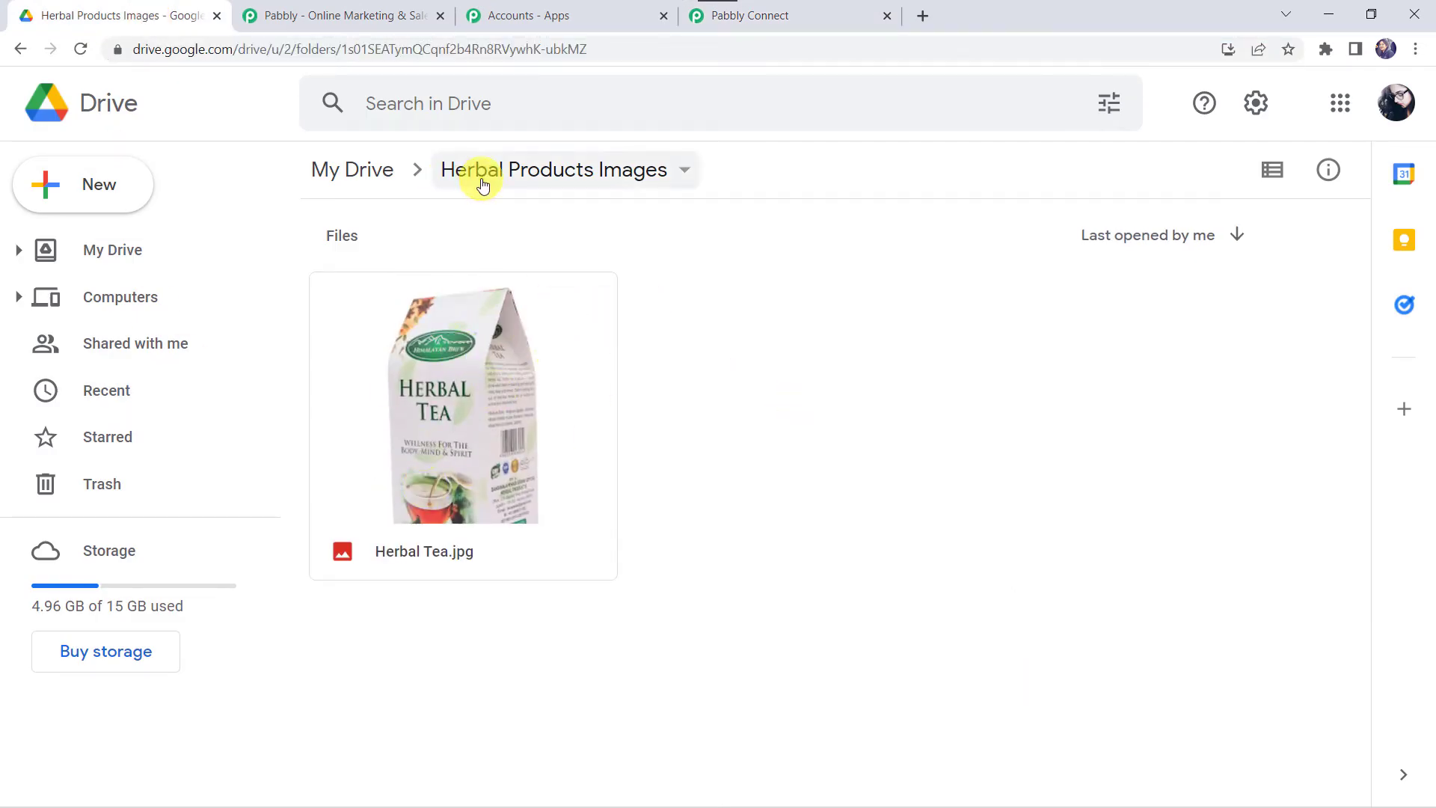
{"action": "left_click", "coordinate": [333, 169]}
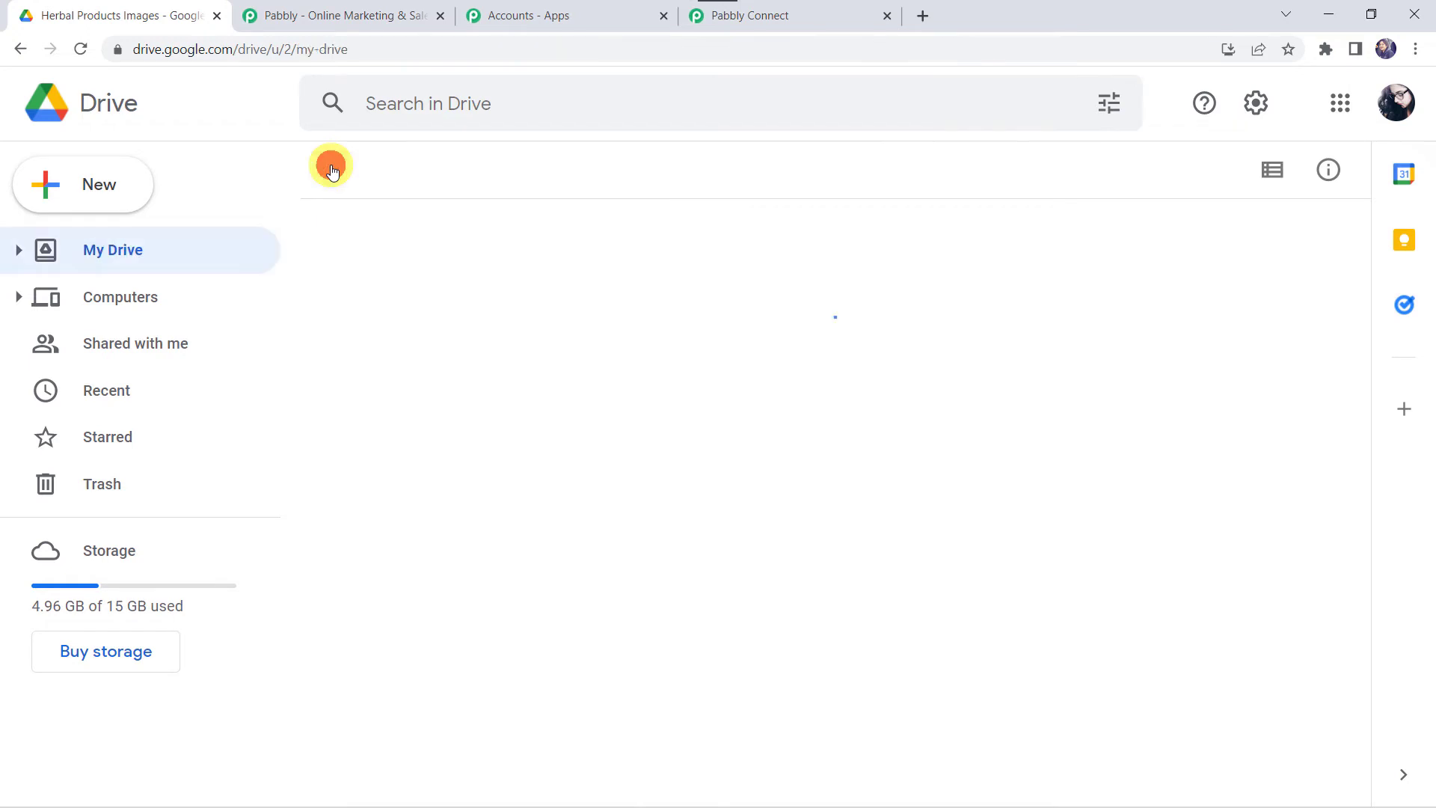
{"action": "double_click", "coordinate": [823, 607]}
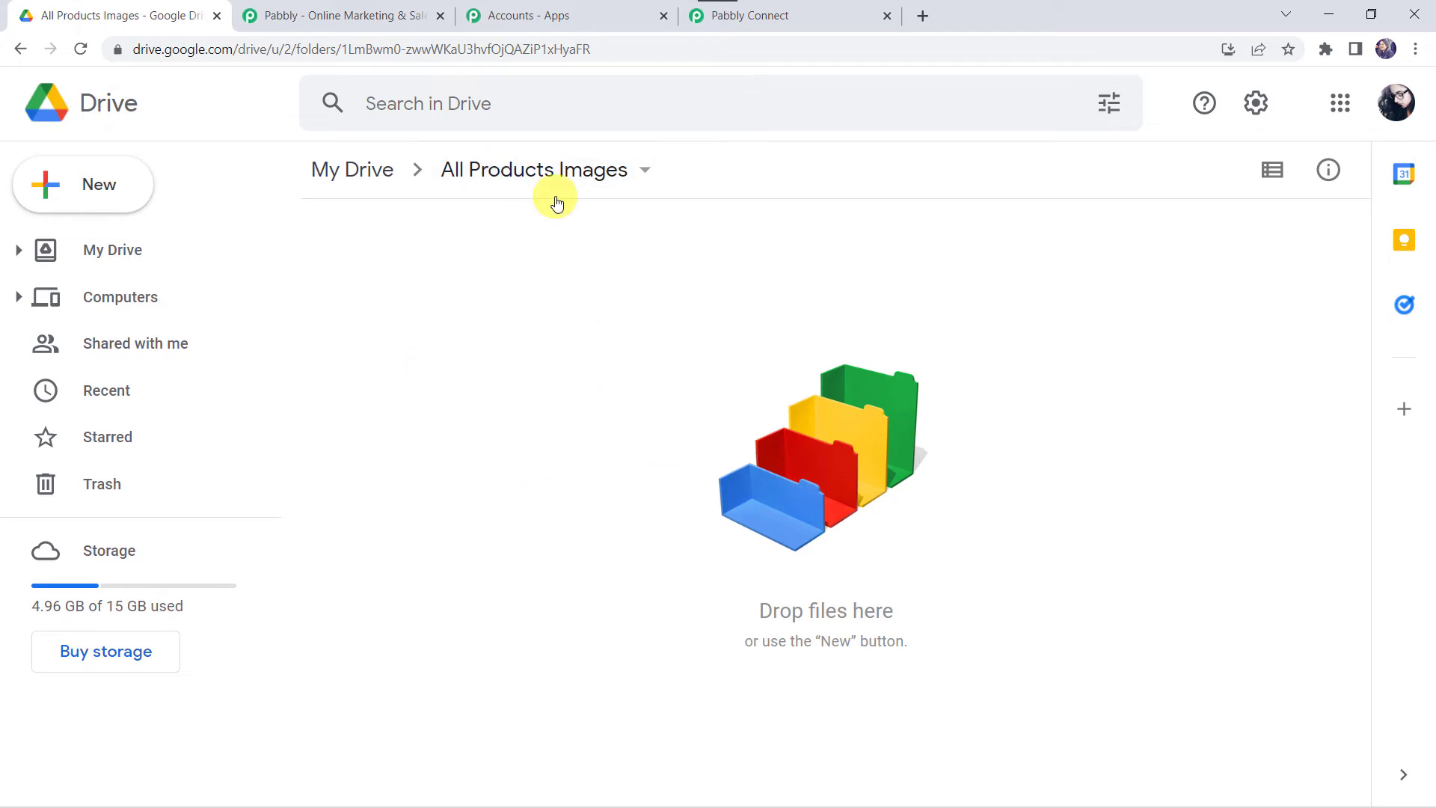
{"action": "left_click", "coordinate": [791, 23]}
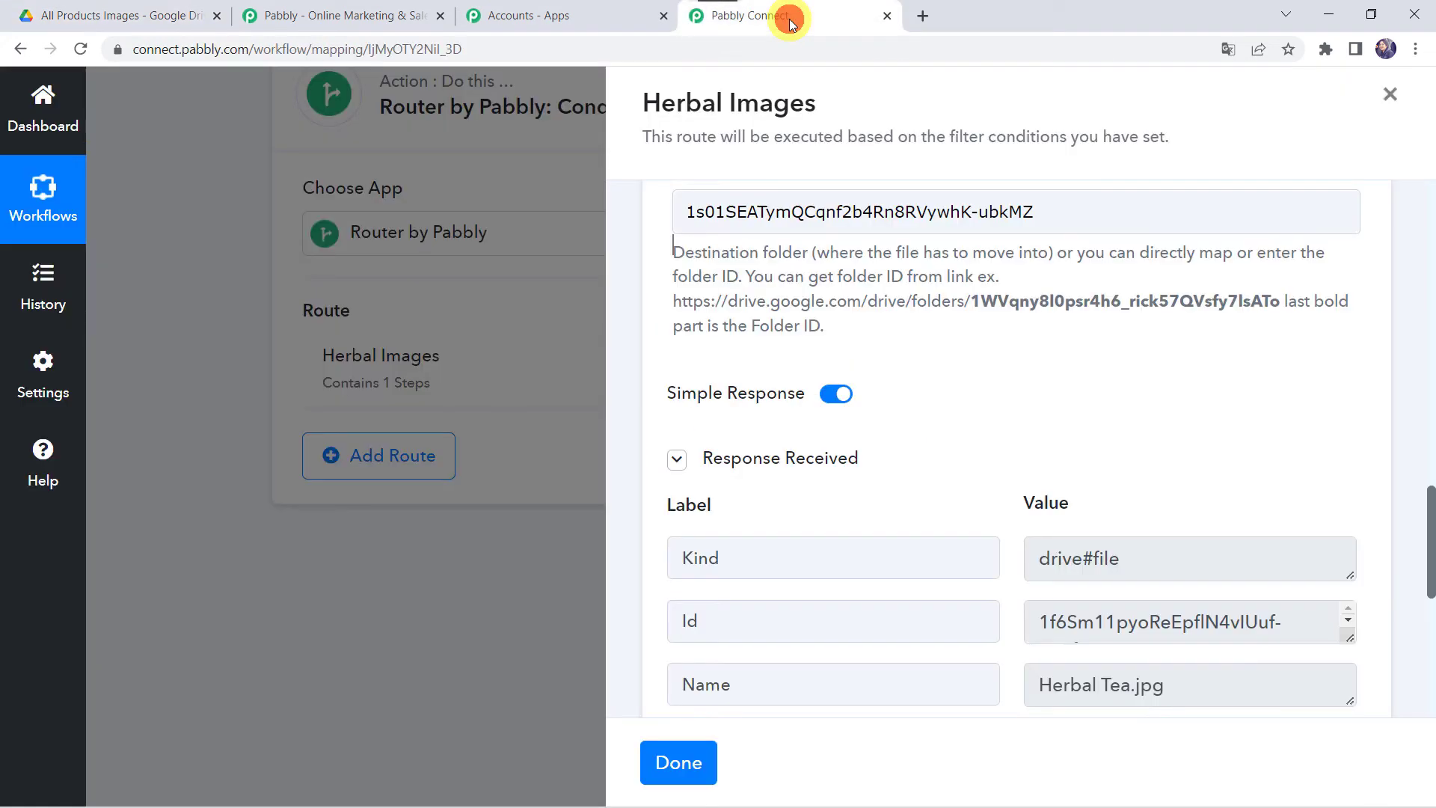
- Finish editing the Herbal Images route and clone it
{"action": "left_click", "coordinate": [679, 763]}
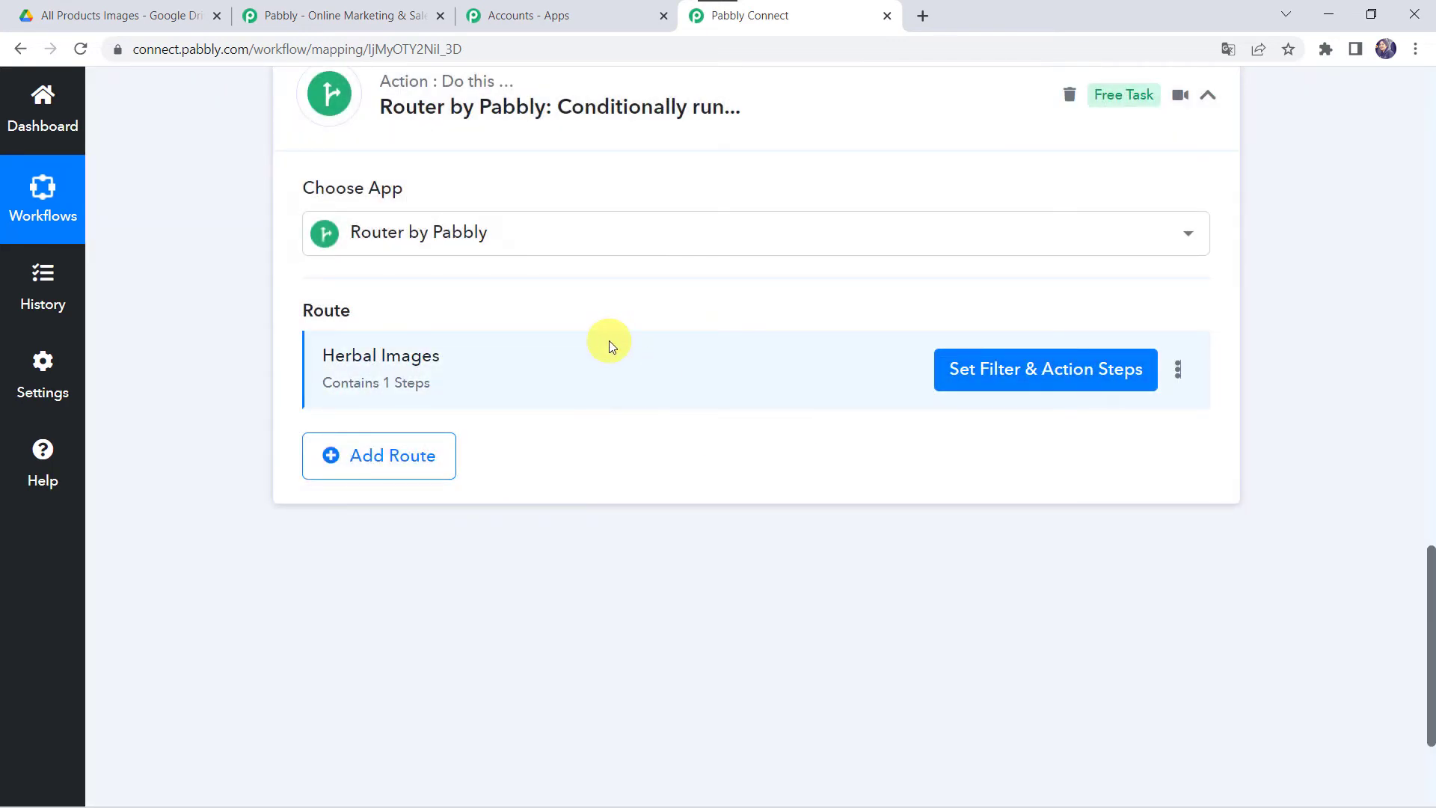
{"action": "left_click", "coordinate": [1178, 374]}
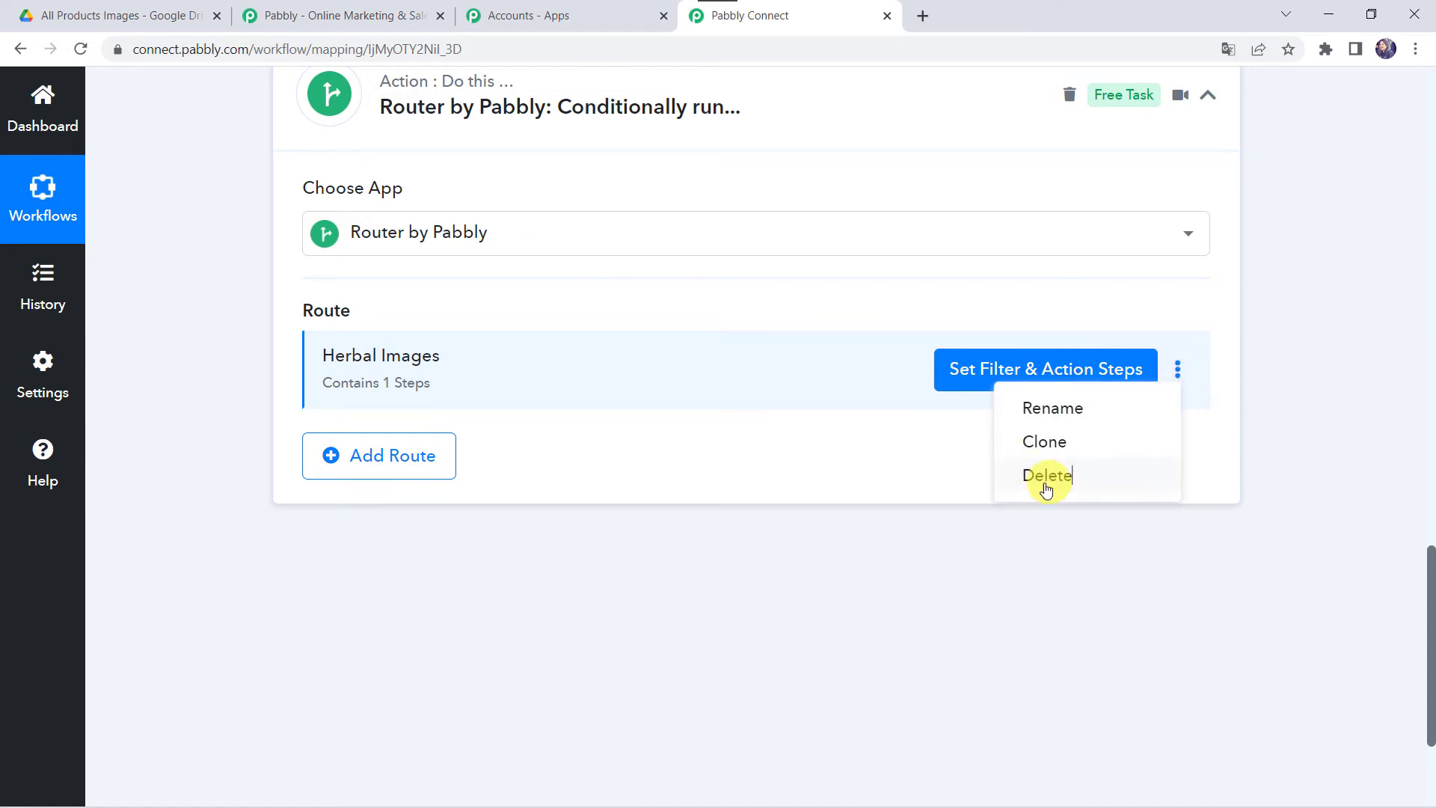
{"action": "left_click", "coordinate": [1064, 451]}
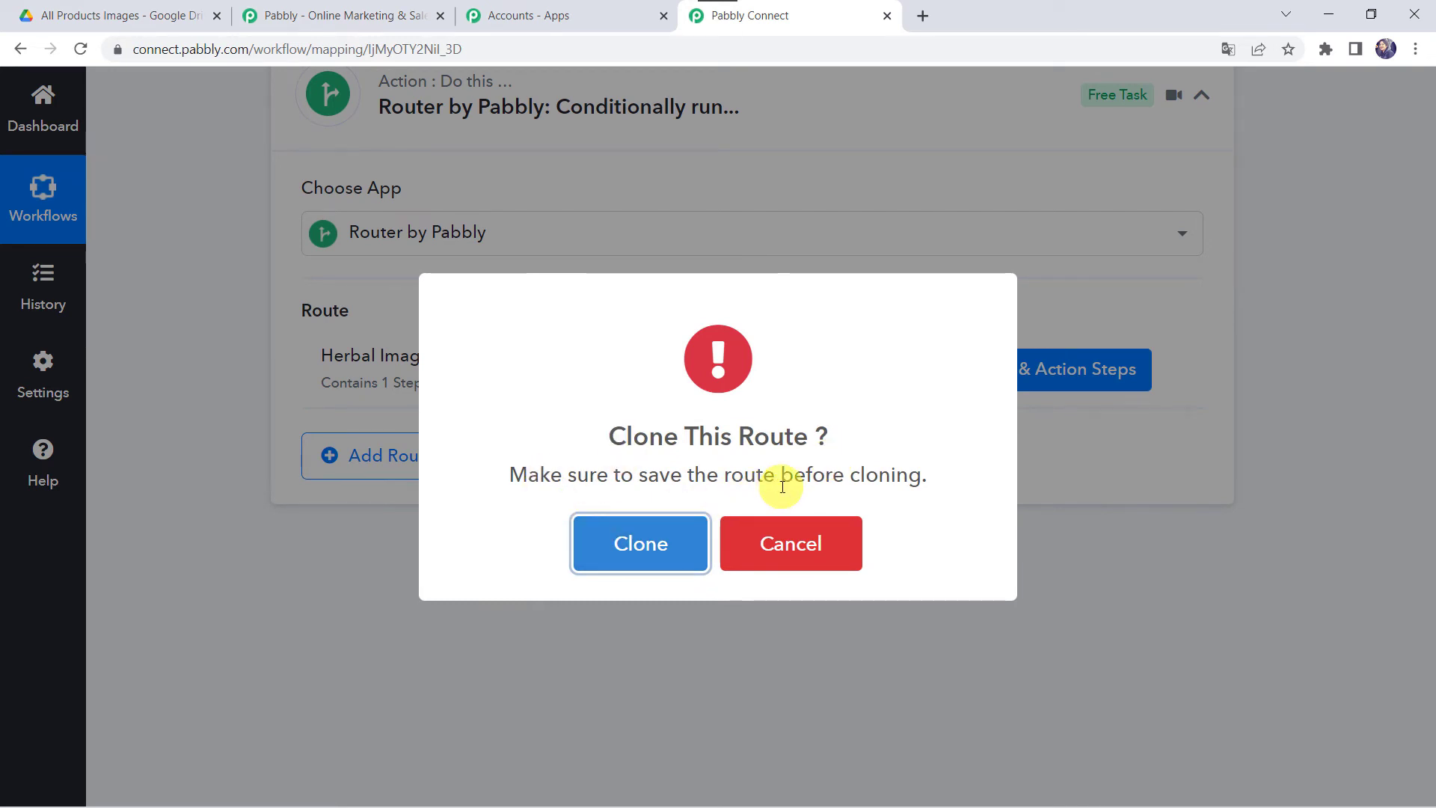
{"action": "left_click", "coordinate": [647, 546]}
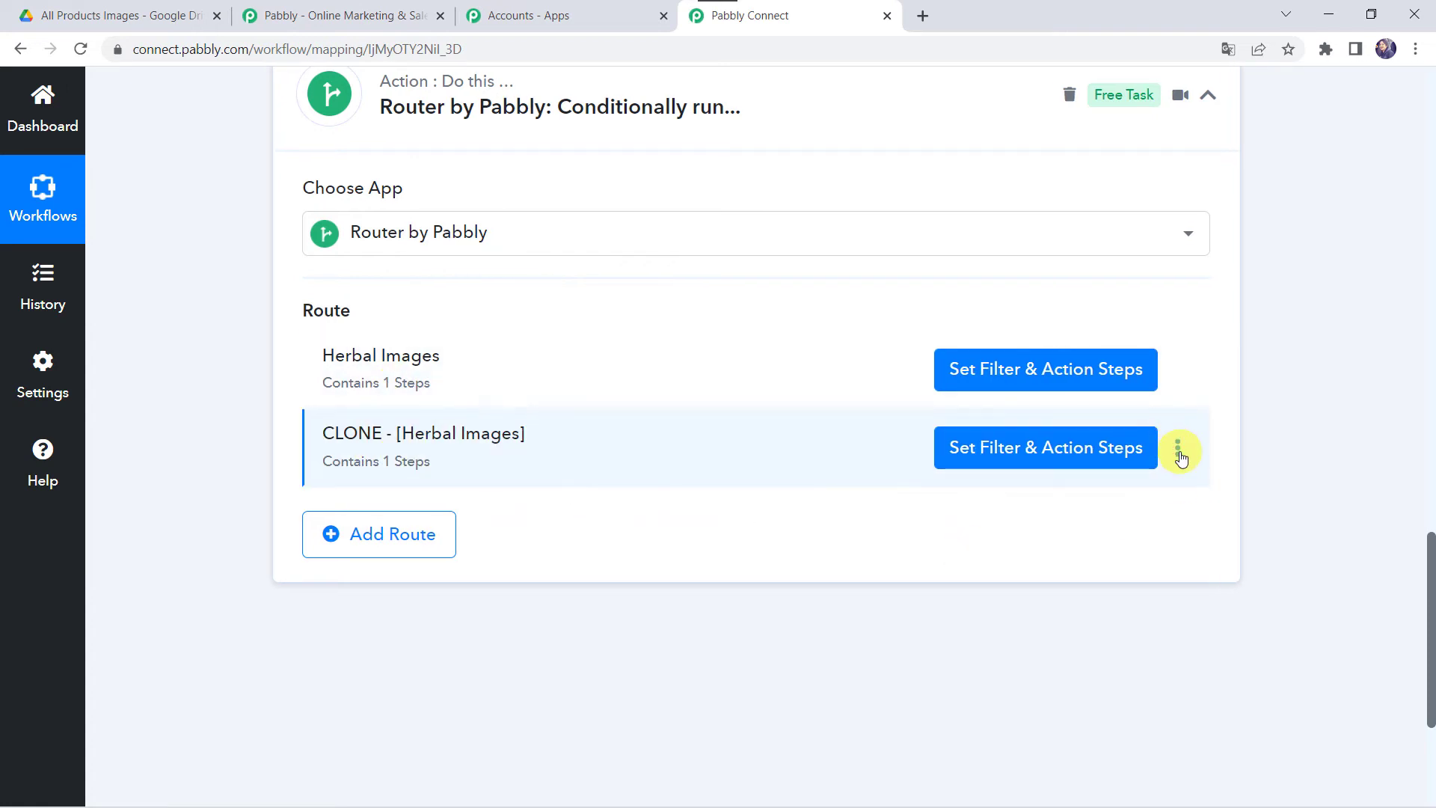
- Rename the cloned route as Cosmetic Images
{"action": "left_click", "coordinate": [1180, 453]}
{"action": "left_click", "coordinate": [1058, 485]}
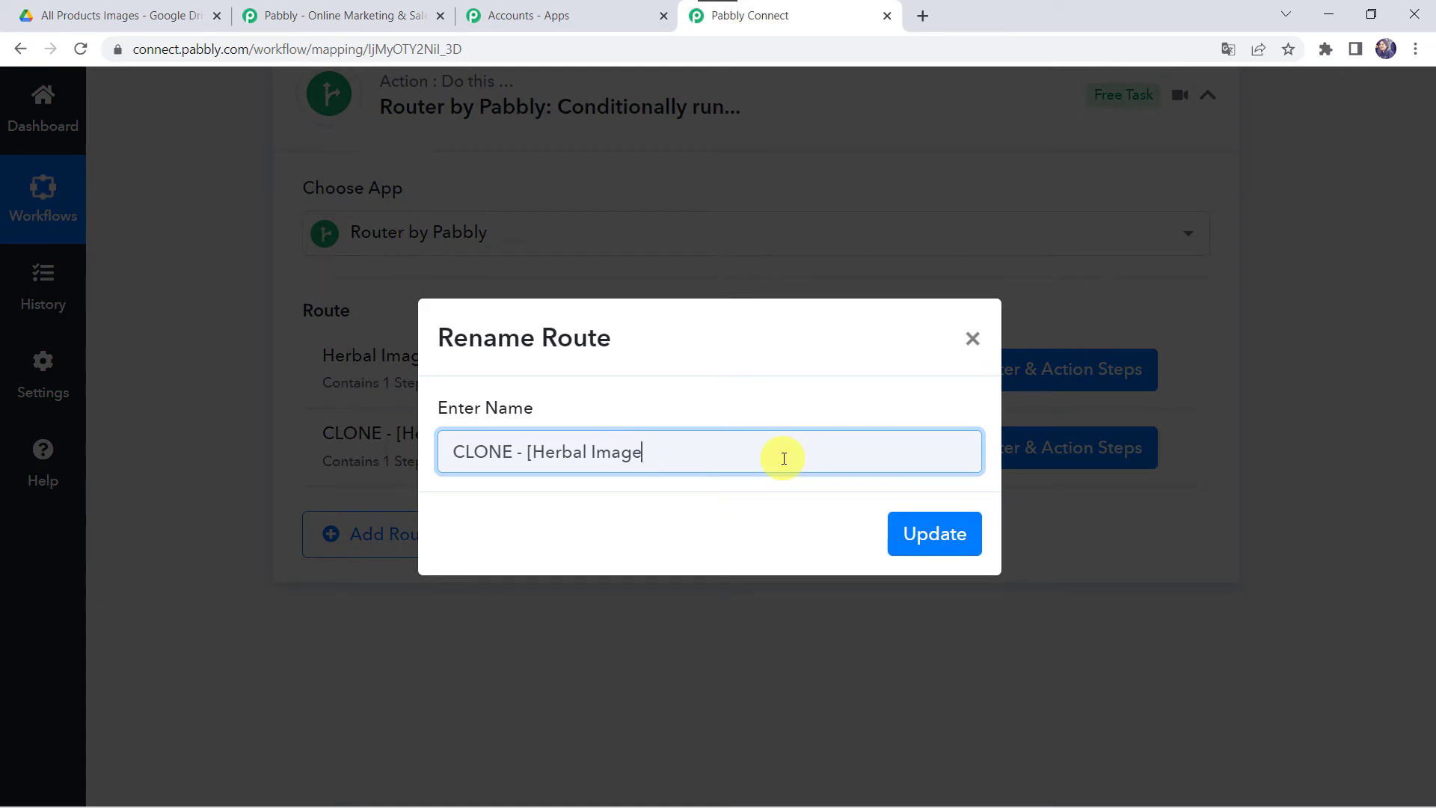
{"action": "key", "text": "BackSpace"}
{"action": "key", "text": "BackSpace"}
{"action": "key", "text": "BackSpace"}
{"action": "key", "text": "BackSpace"}
{"action": "type", "text": "Cosmetic Images"}
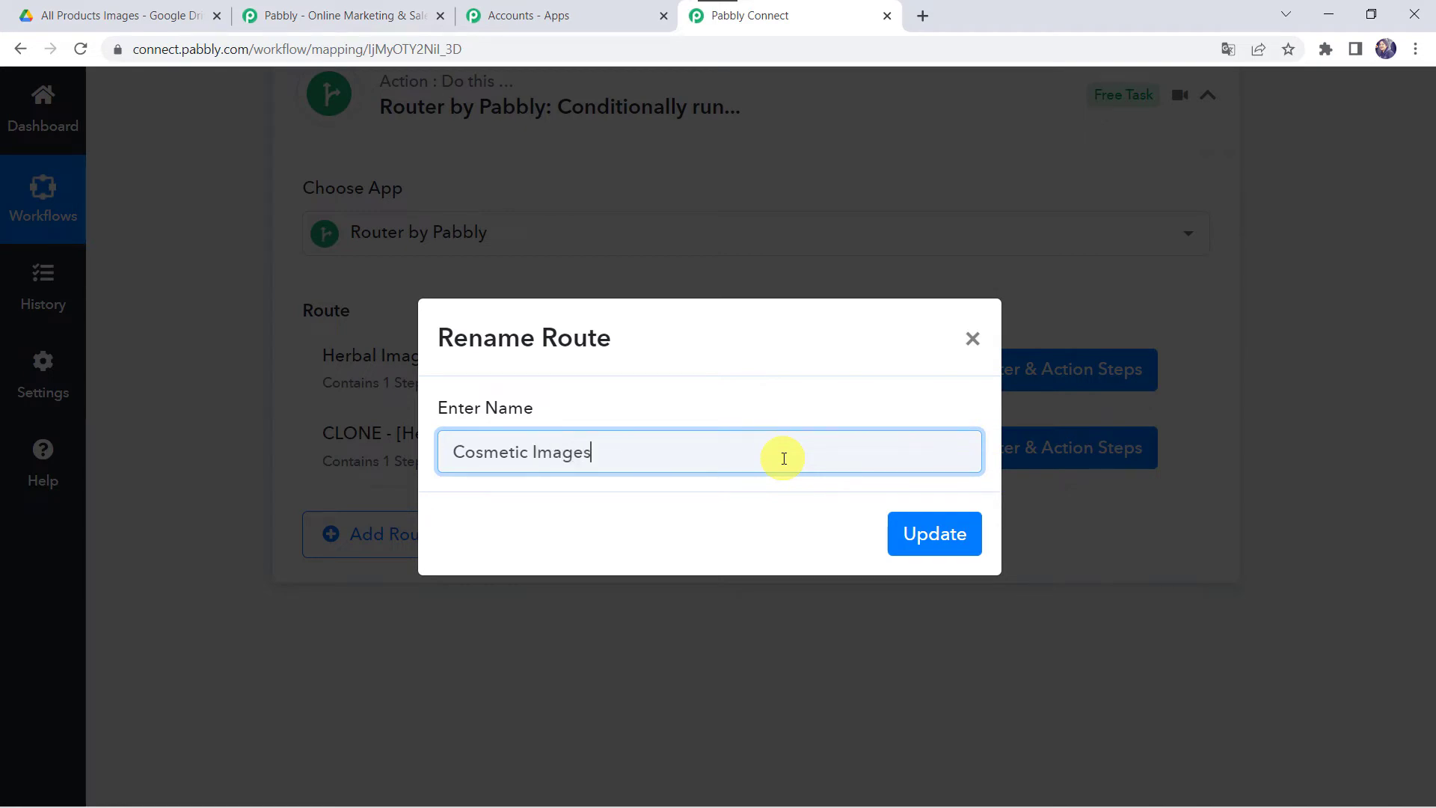
{"action": "left_click", "coordinate": [941, 537]}
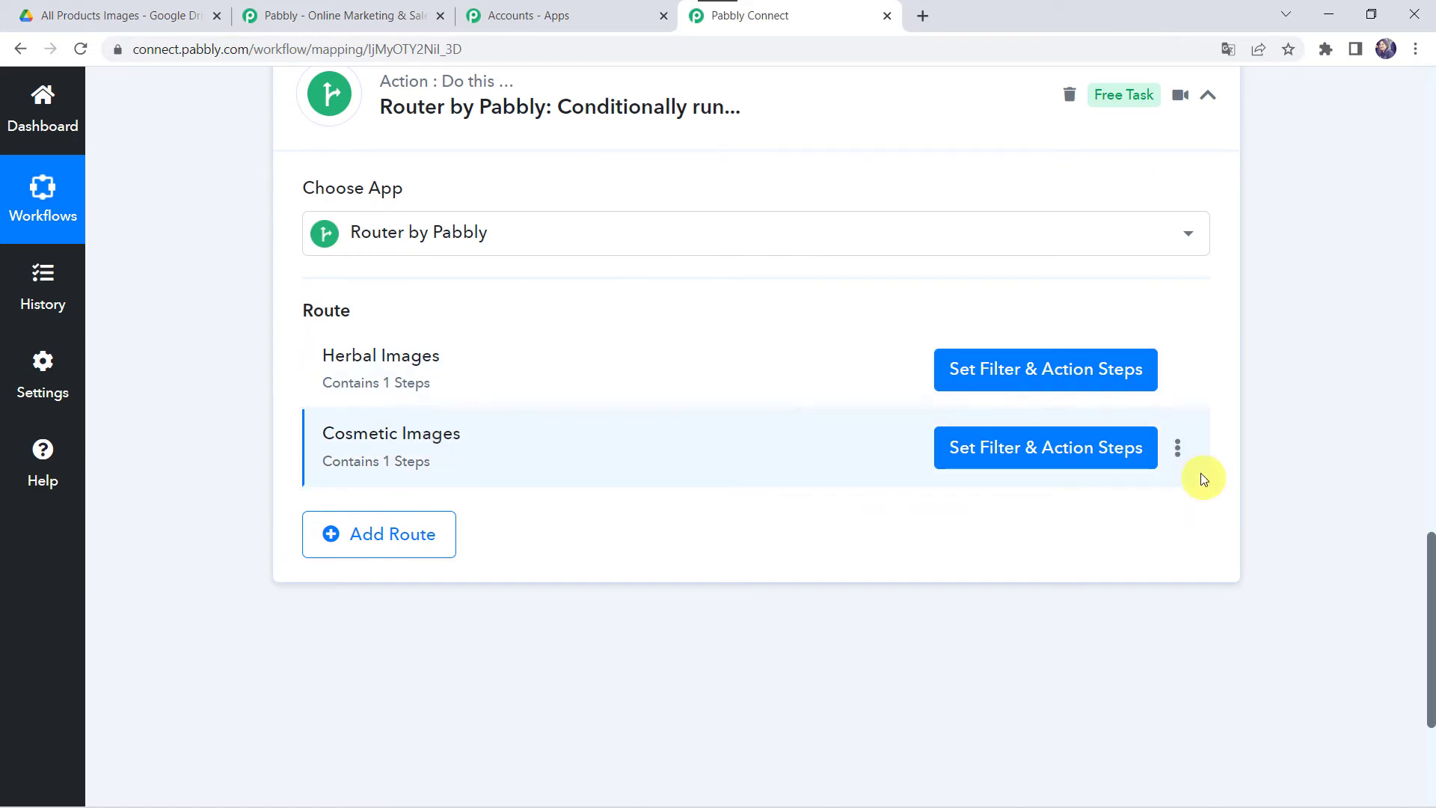
- Set the Cosmetic Images route's filter value to Cosmetic, then save the filter and send a test request
{"action": "left_click", "coordinate": [1042, 451]}
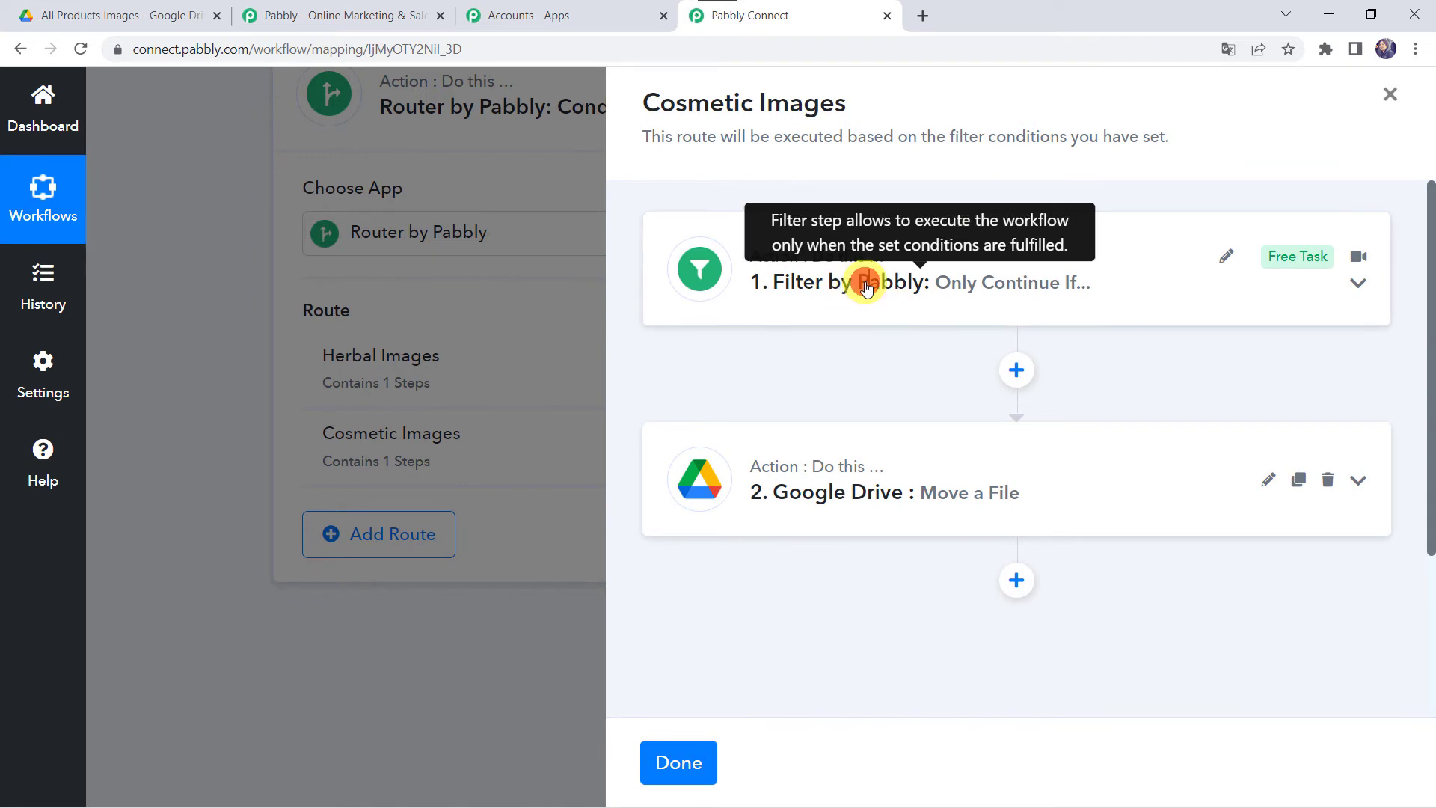
{"action": "left_click", "coordinate": [866, 288]}
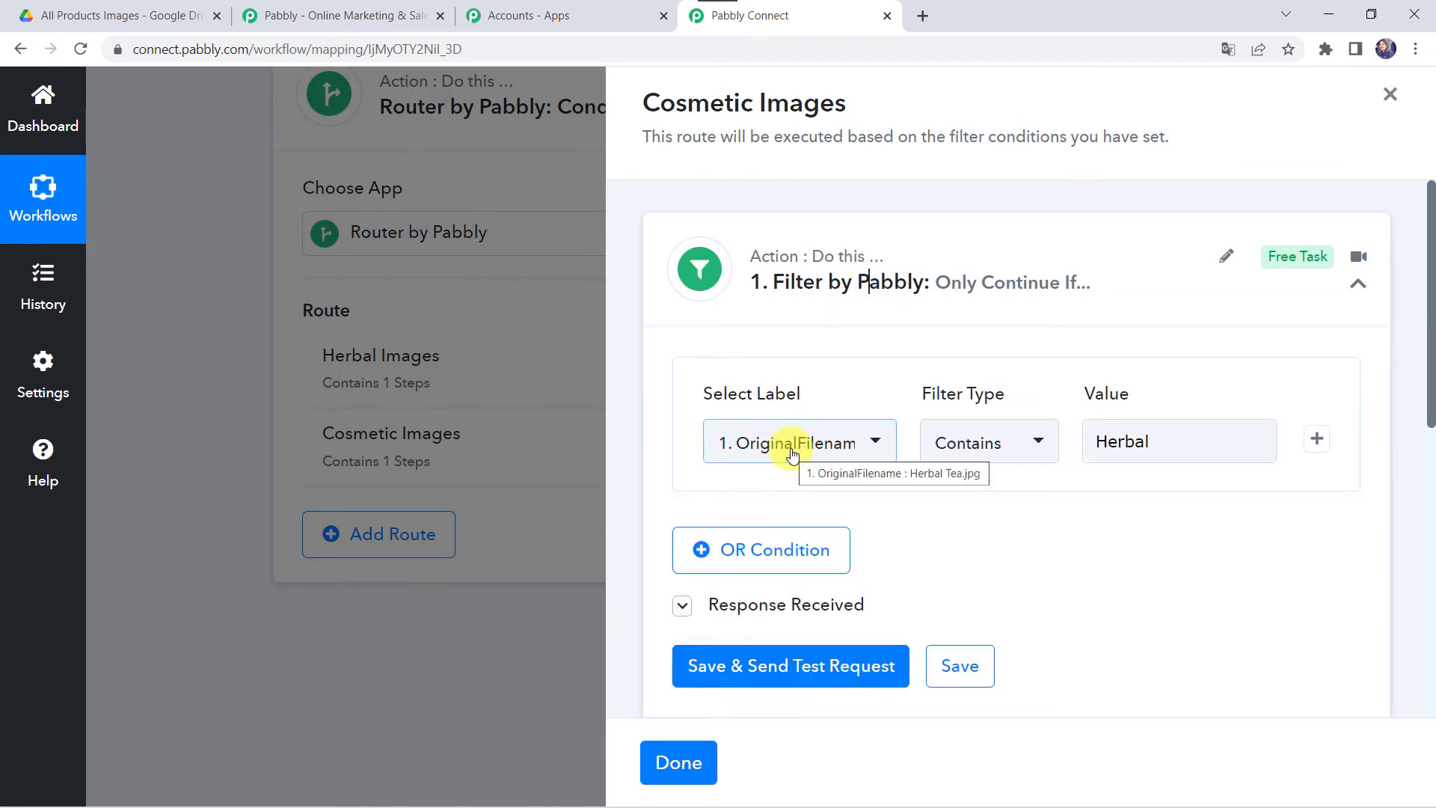
{"action": "left_click", "coordinate": [1213, 442]}
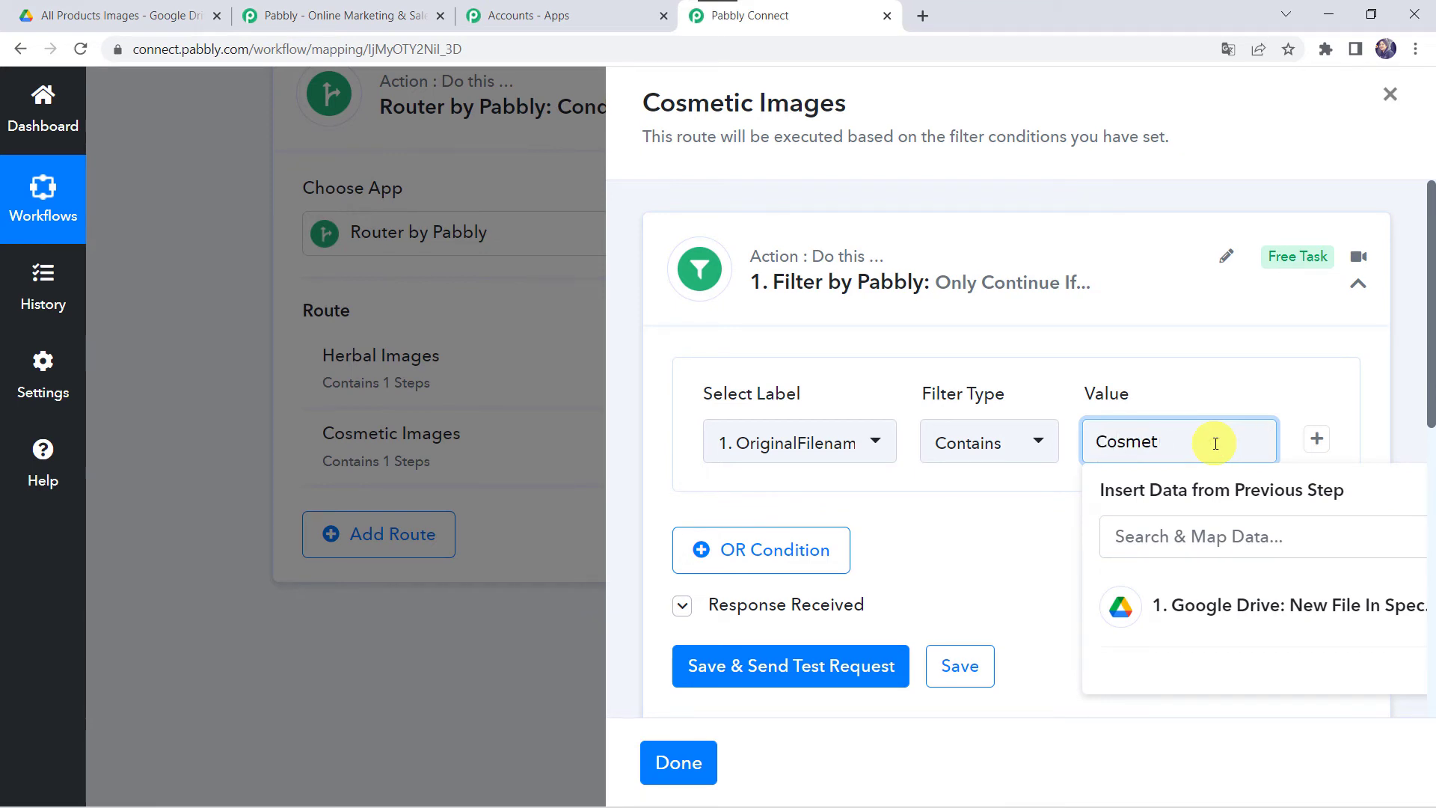
{"action": "left_click", "coordinate": [928, 518]}
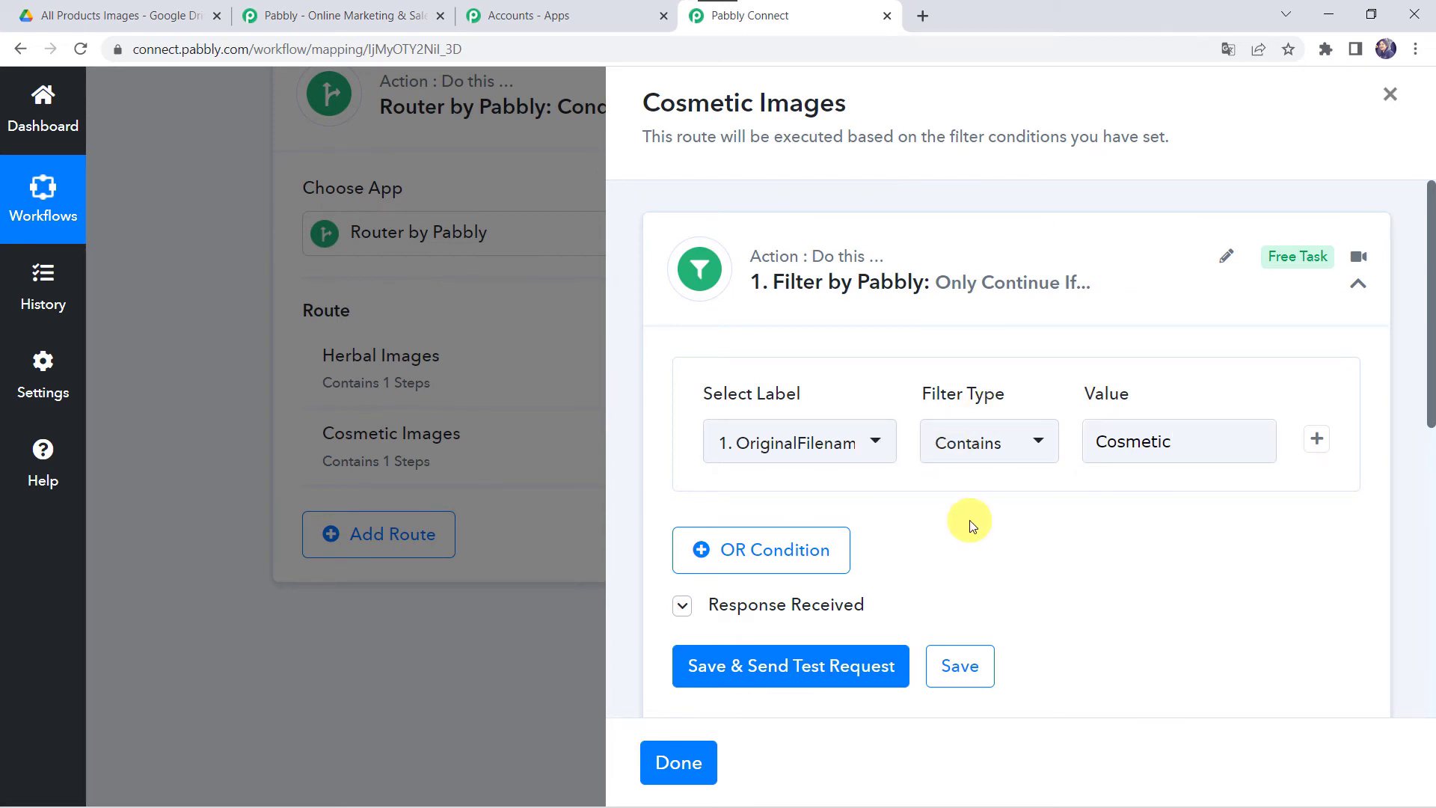
{"action": "scroll", "coordinate": [969, 525], "scroll_direction": "down", "scroll_amount": 1}
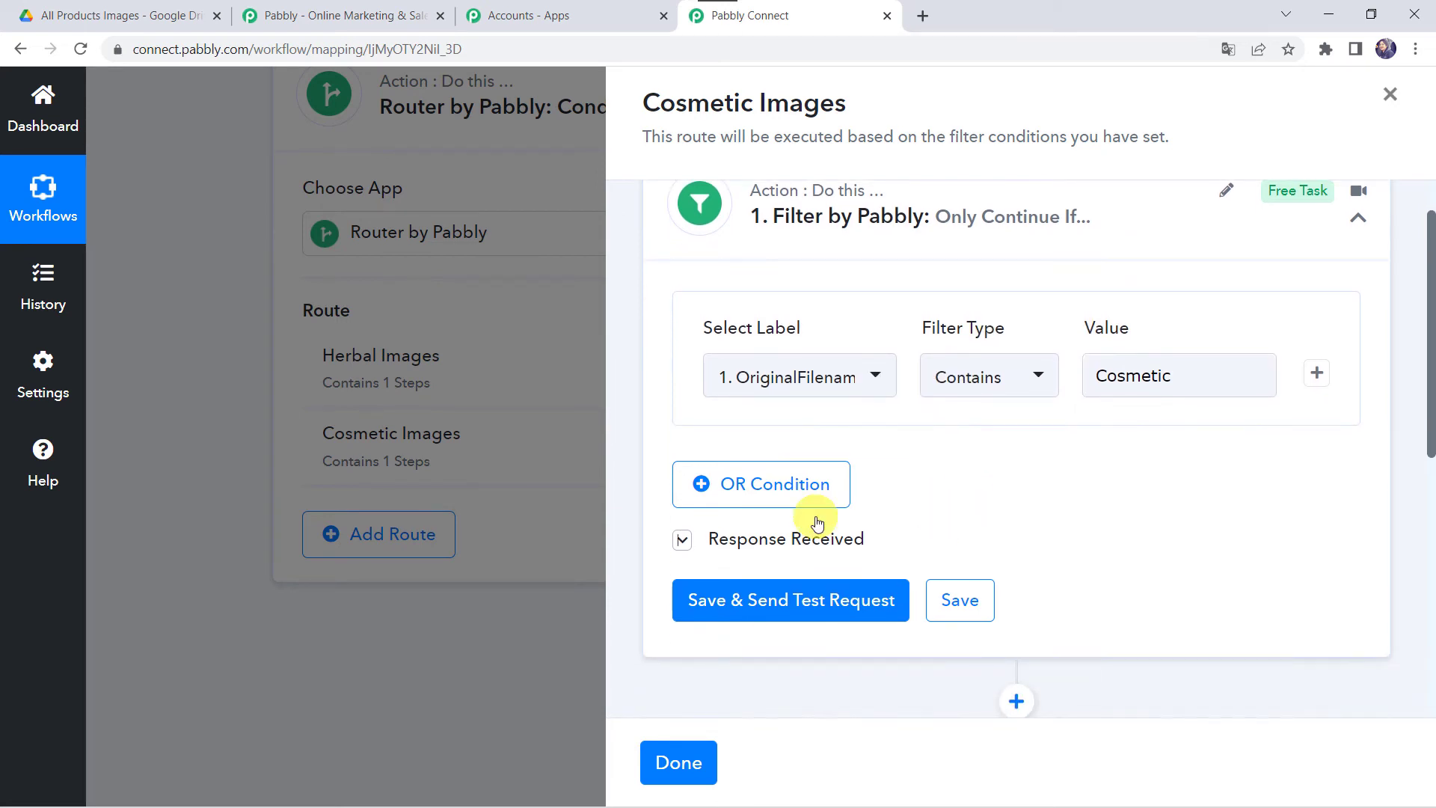
{"action": "left_click", "coordinate": [823, 614]}
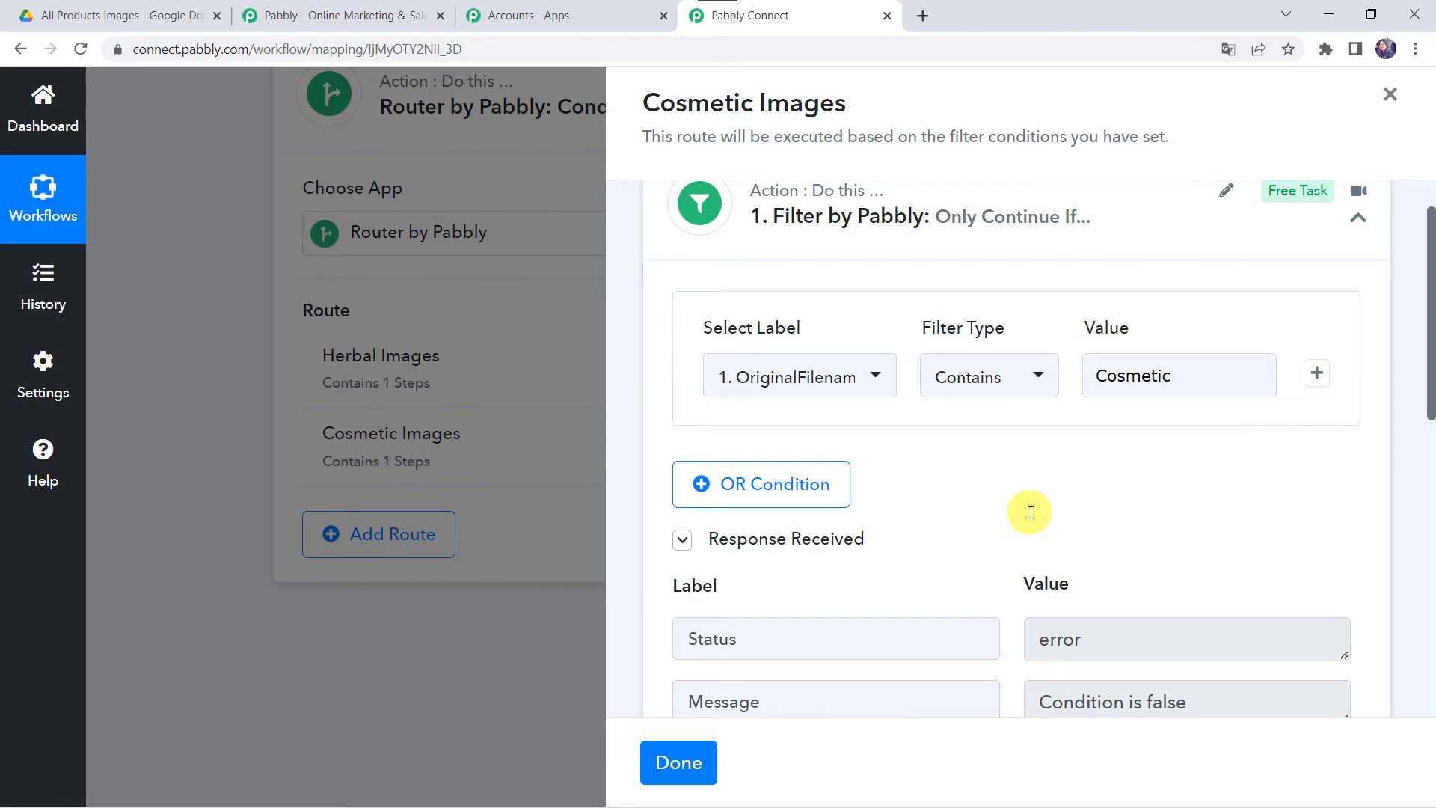
- Expand the Cosmetic Images route's Move a File action and clear its destination Folder value
{"action": "scroll", "coordinate": [1030, 512], "scroll_direction": "down", "scroll_amount": 8}
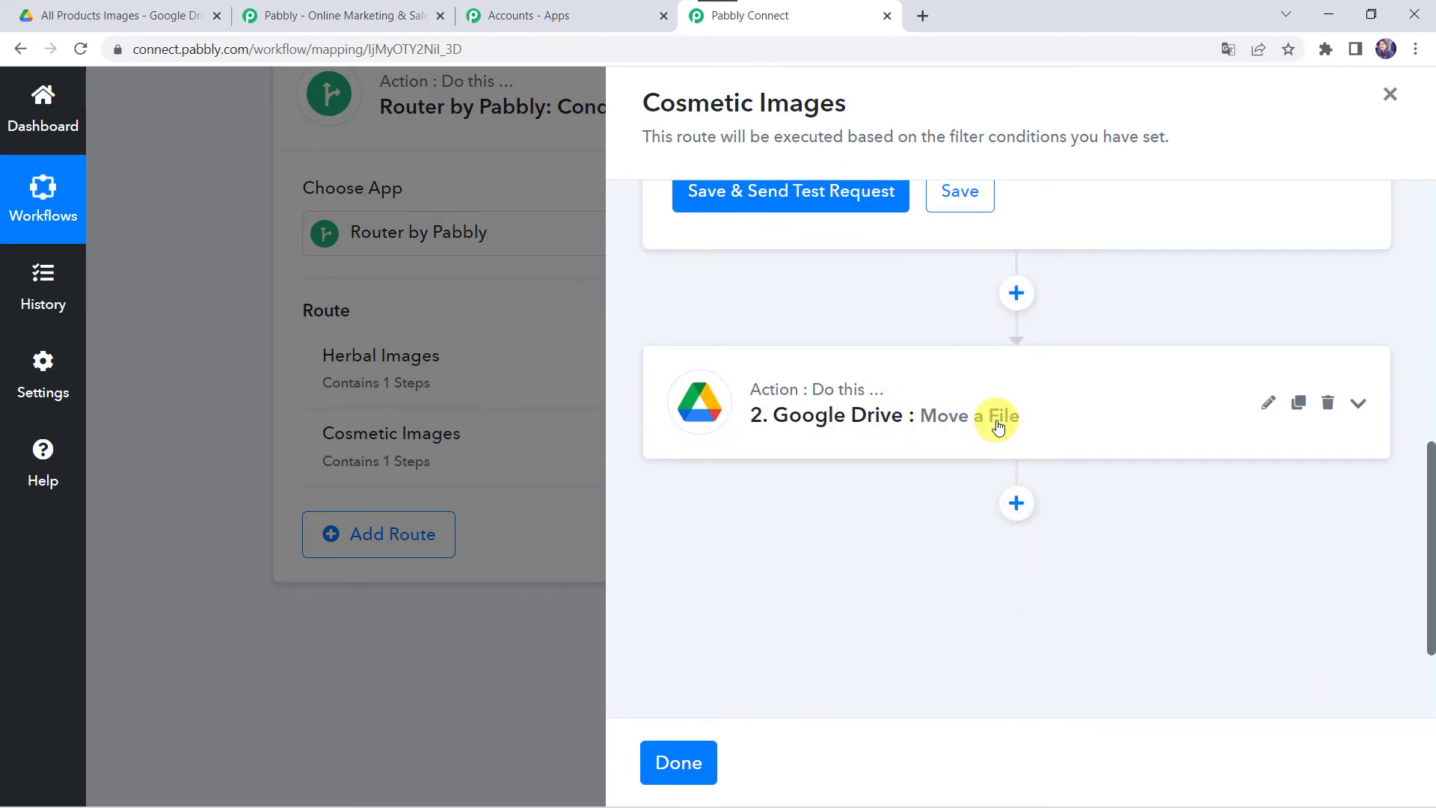
{"action": "left_click", "coordinate": [998, 425]}
{"action": "scroll", "coordinate": [998, 425], "scroll_direction": "down", "scroll_amount": 7}
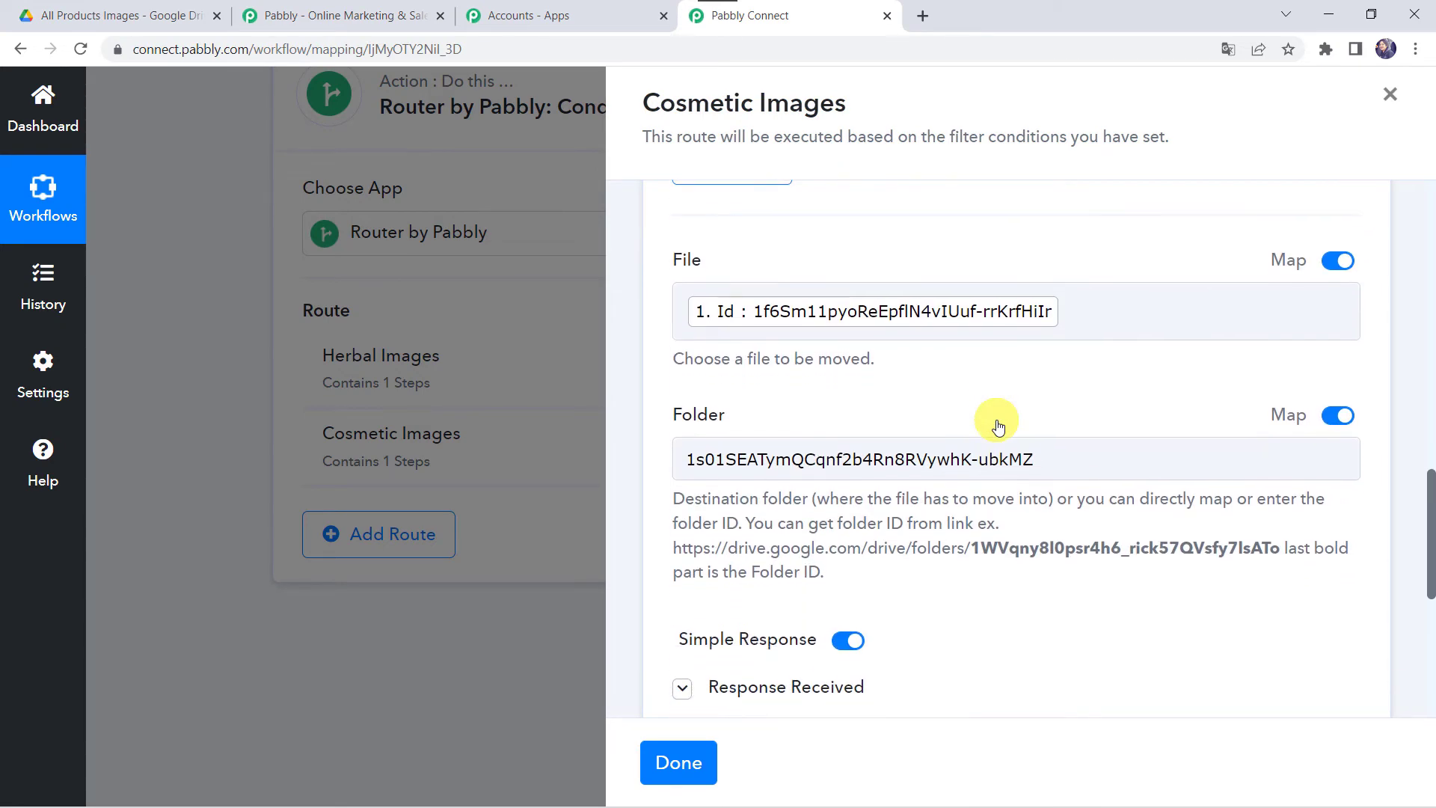
{"action": "left_click", "coordinate": [841, 447]}
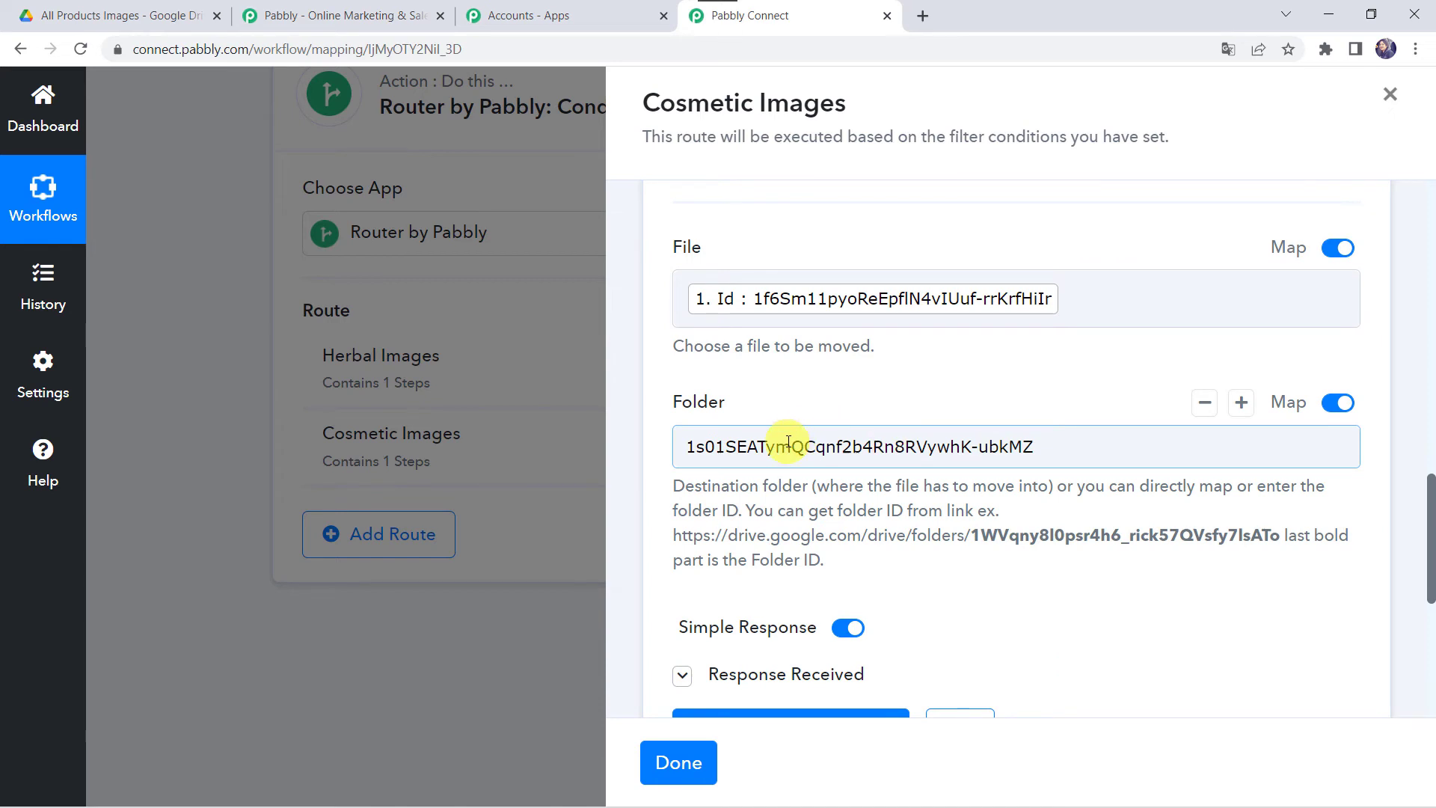
{"action": "left_click", "coordinate": [1130, 453]}
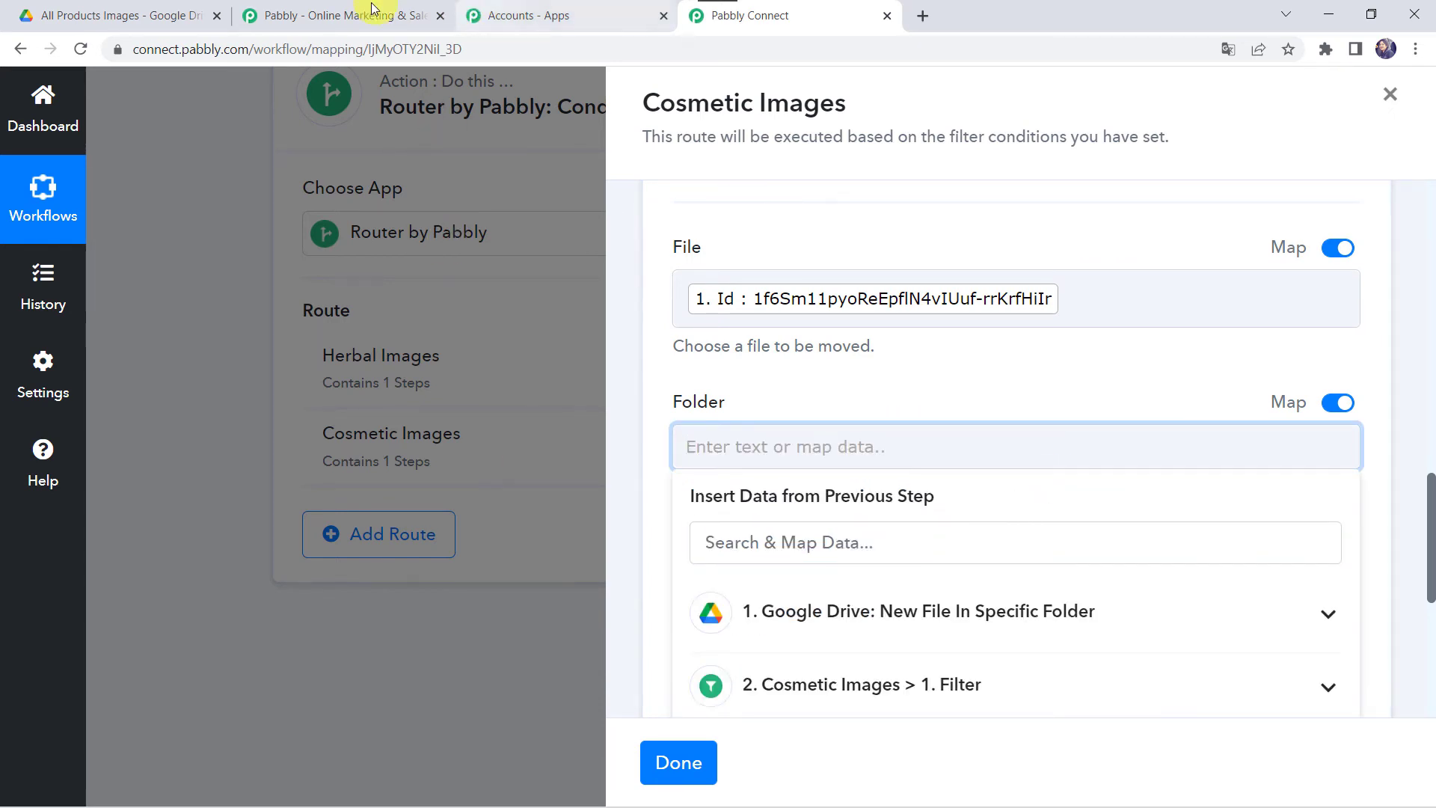
- Copy the folder ID from the Cosmetic Products Images folder's URL in Google Drive and paste it into Pabbly Connect's Folder field
{"action": "left_click", "coordinate": [134, 18]}
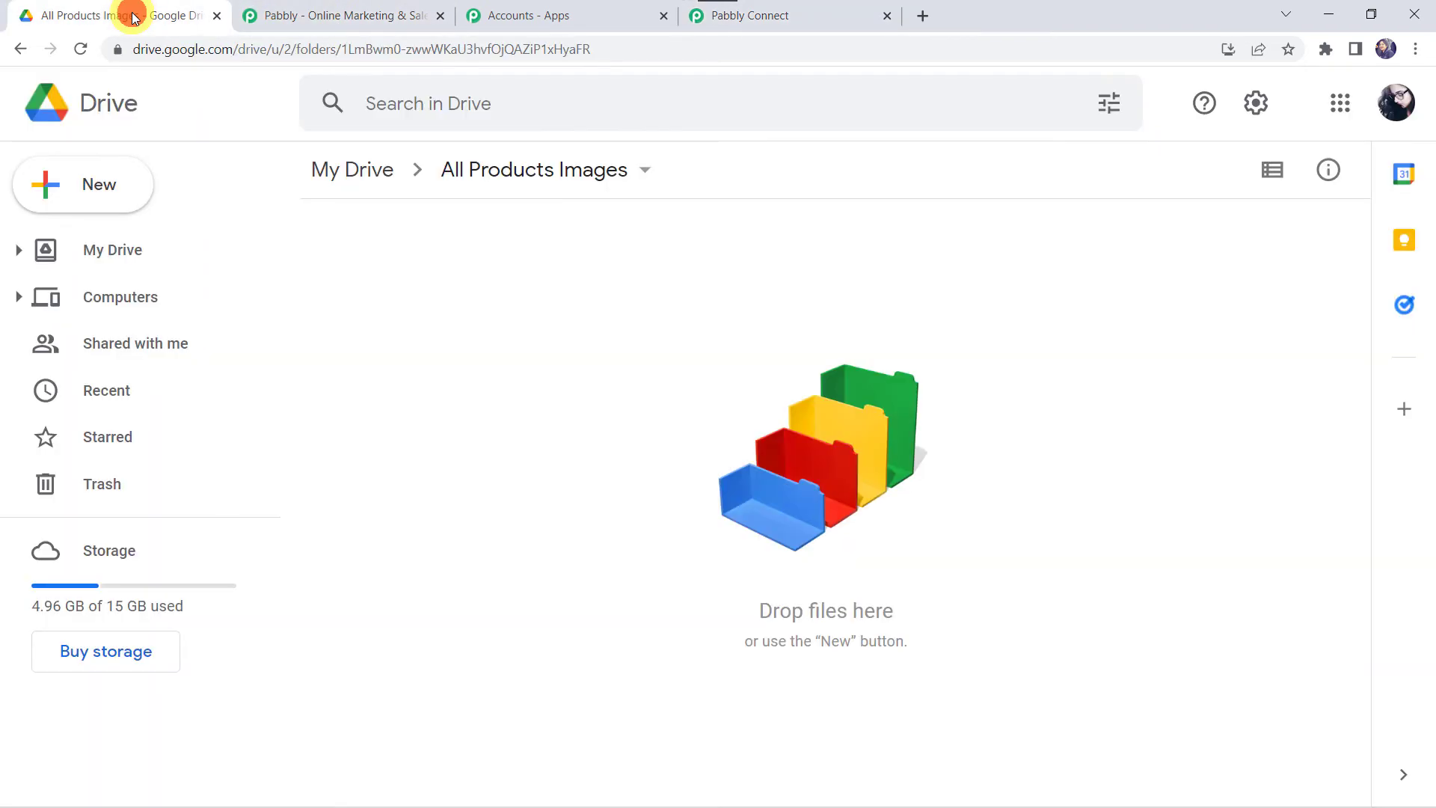
{"action": "left_click", "coordinate": [357, 183]}
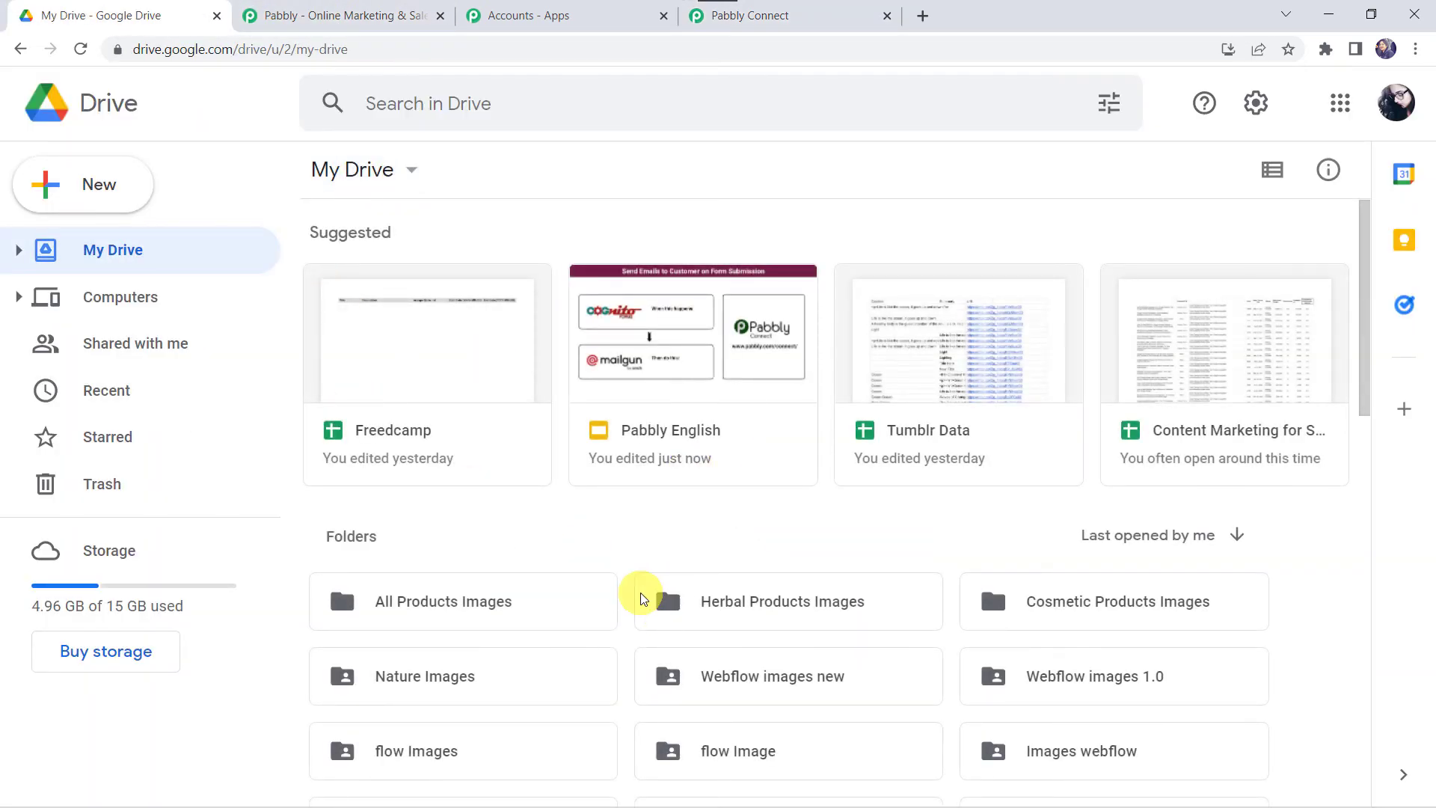
{"action": "double_click", "coordinate": [1073, 606]}
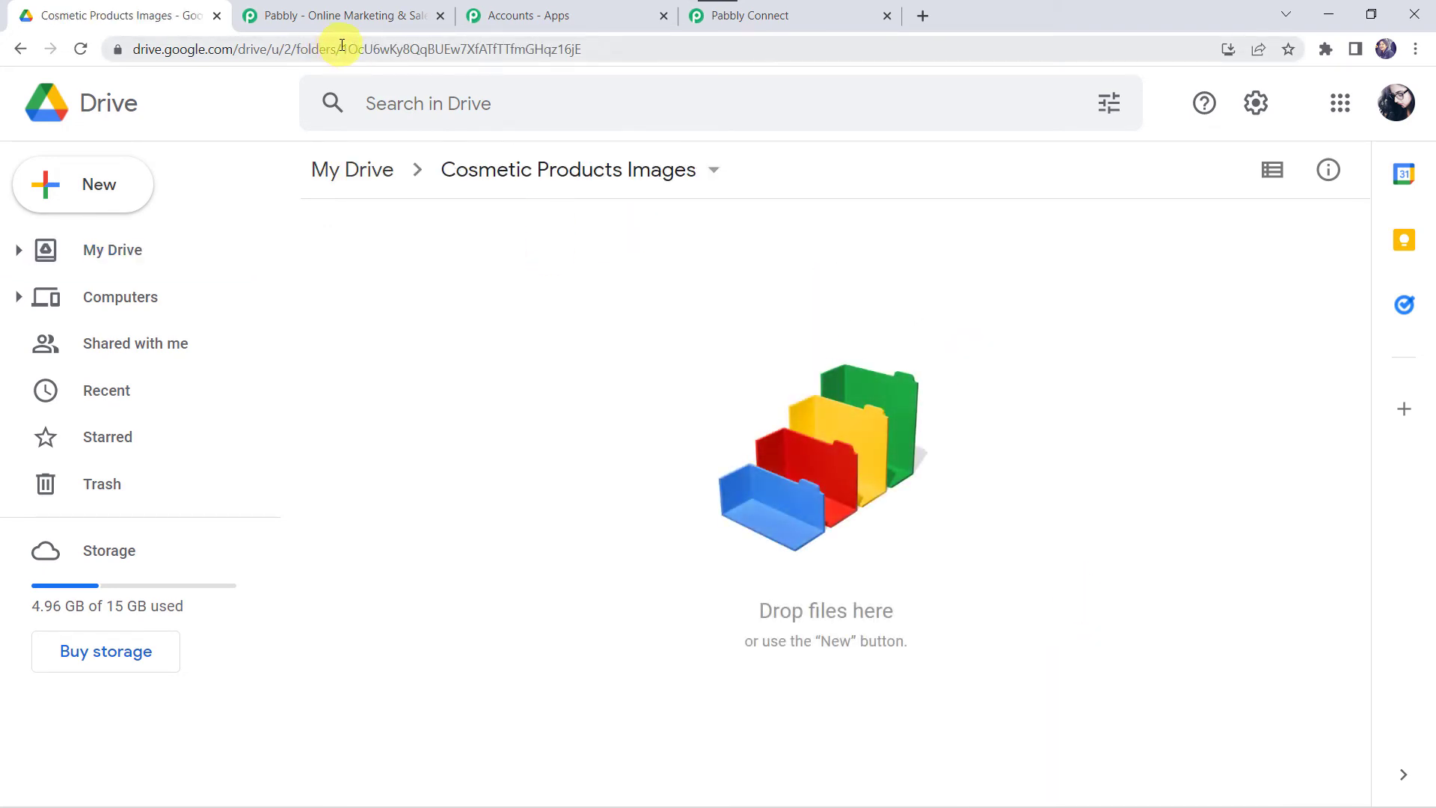
{"action": "left_click_drag", "start_coordinate": [343, 47], "coordinate": [630, 50]}
{"action": "key", "text": "ctrl+c"}
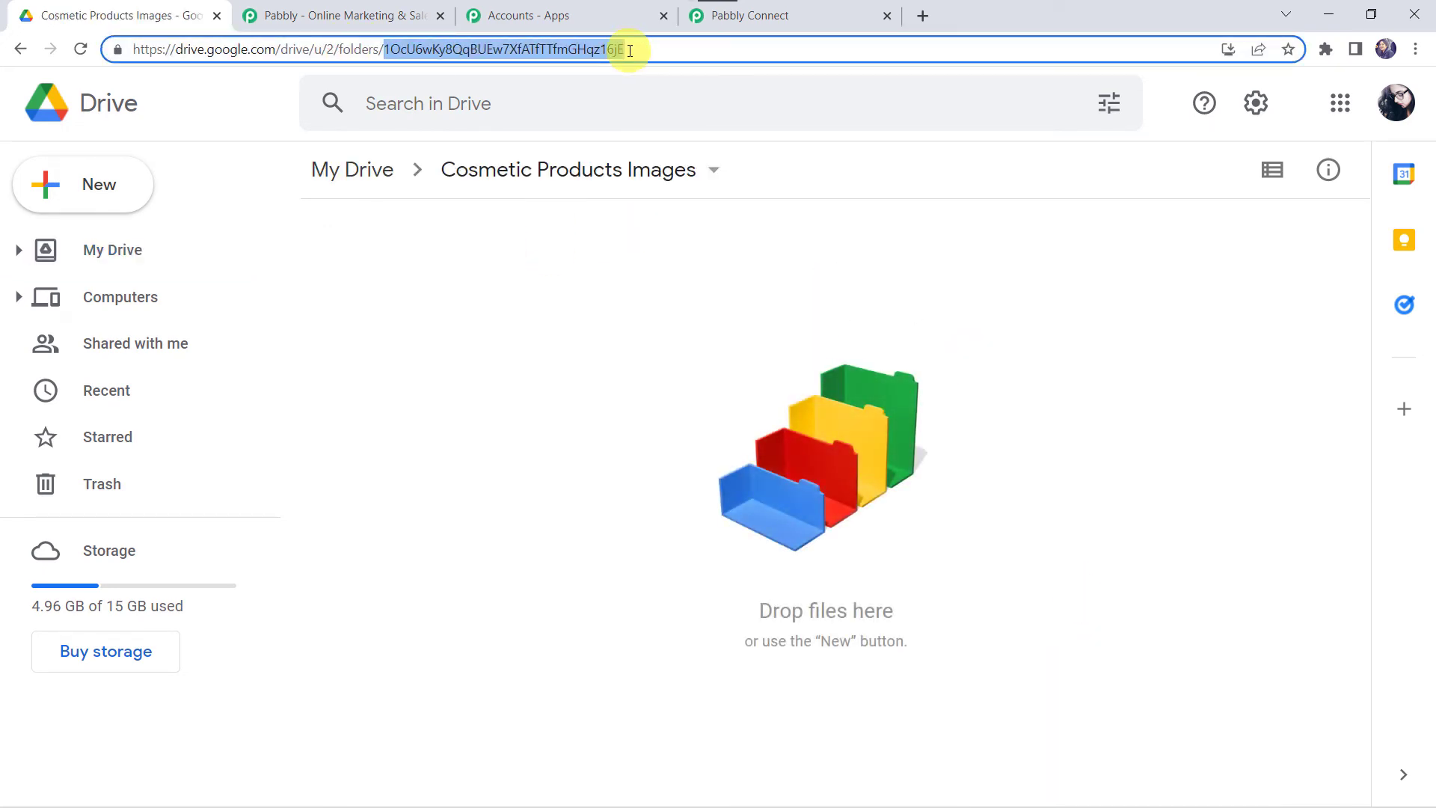
{"action": "left_click", "coordinate": [814, 13]}
{"action": "left_click", "coordinate": [792, 441]}
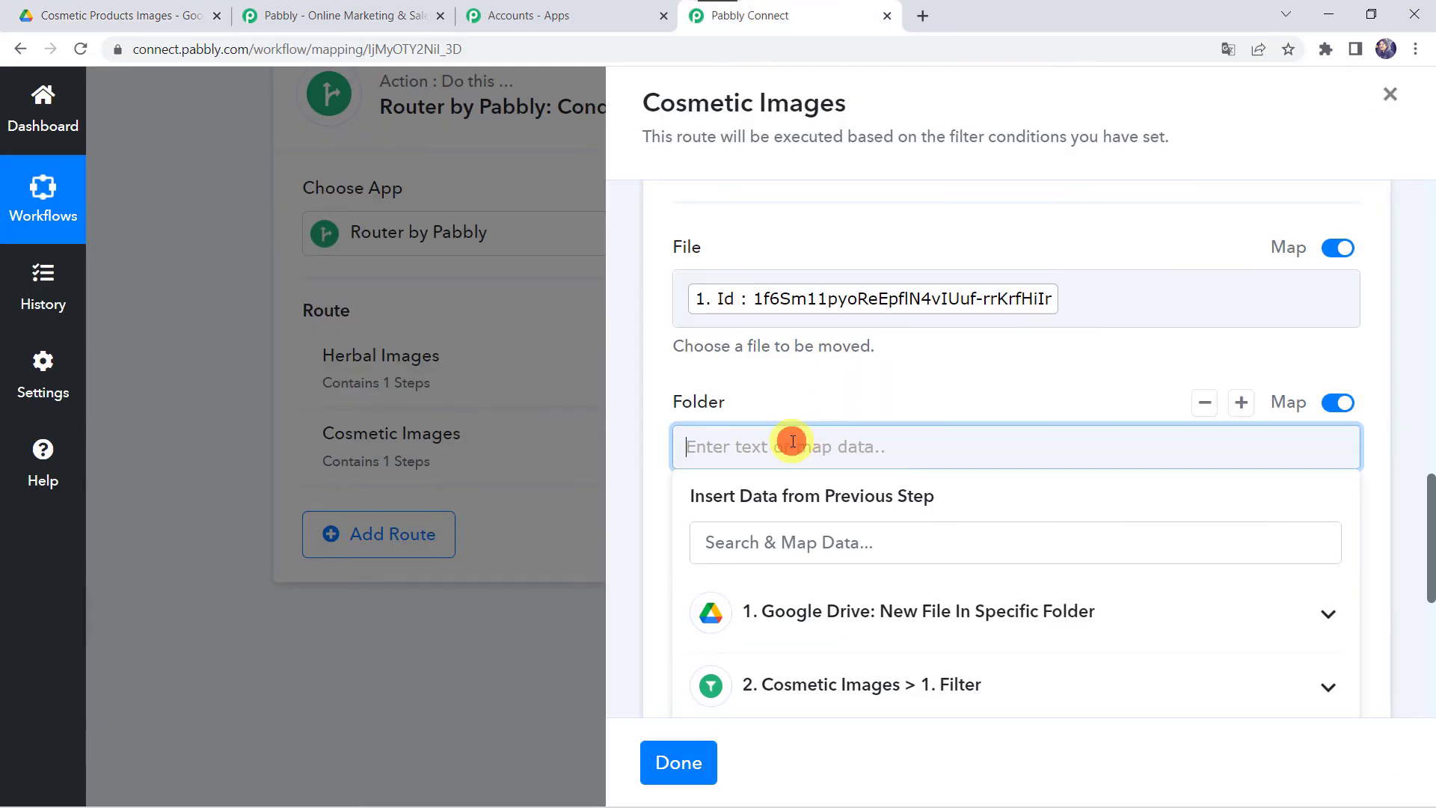
{"action": "key", "text": "ctrl+v"}
{"action": "left_click", "coordinate": [838, 374]}
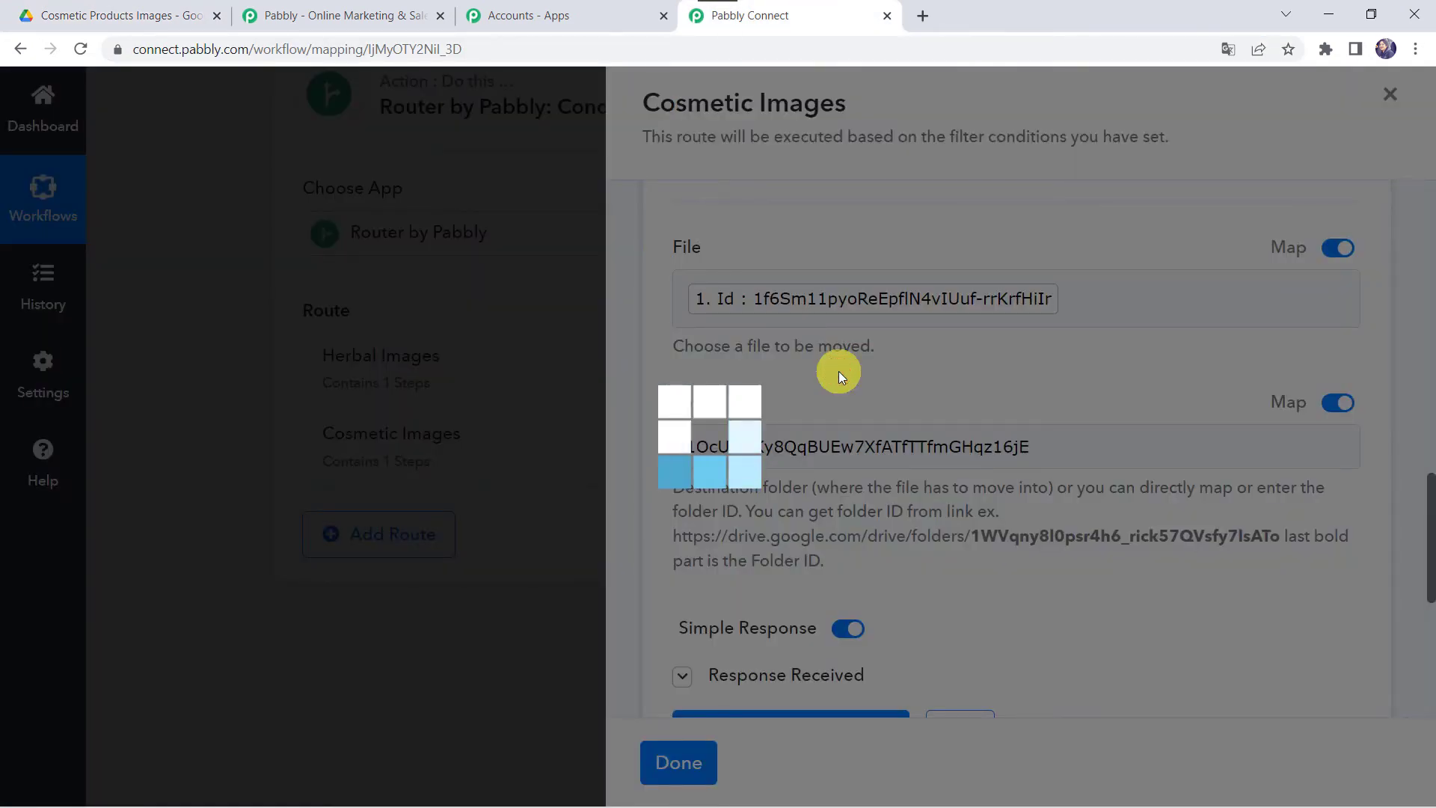
- Save the Move a File action without sending a test request and finish editing the Cosmetic Images route
{"action": "scroll", "coordinate": [838, 371], "scroll_direction": "down", "scroll_amount": 4}
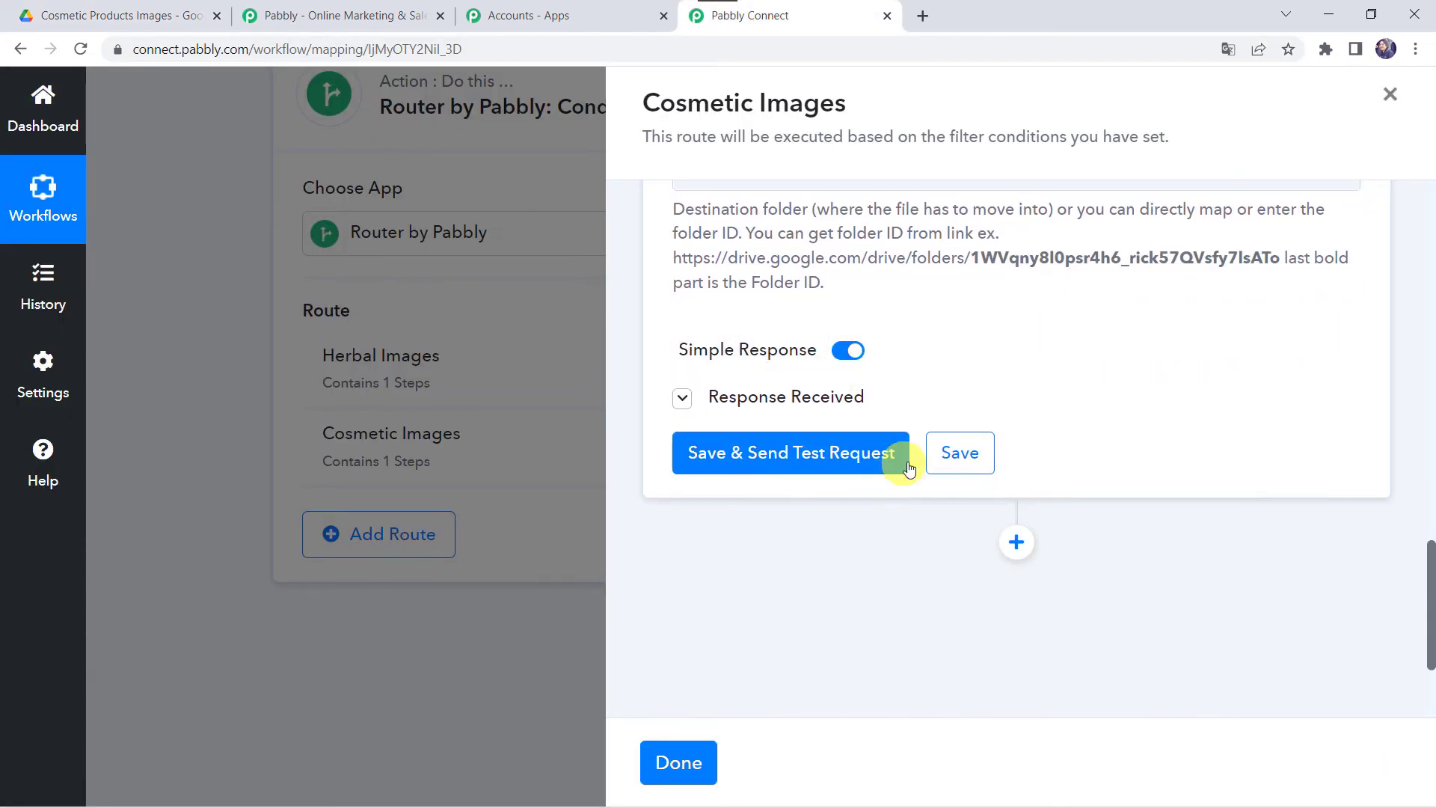
{"action": "left_click", "coordinate": [963, 456]}
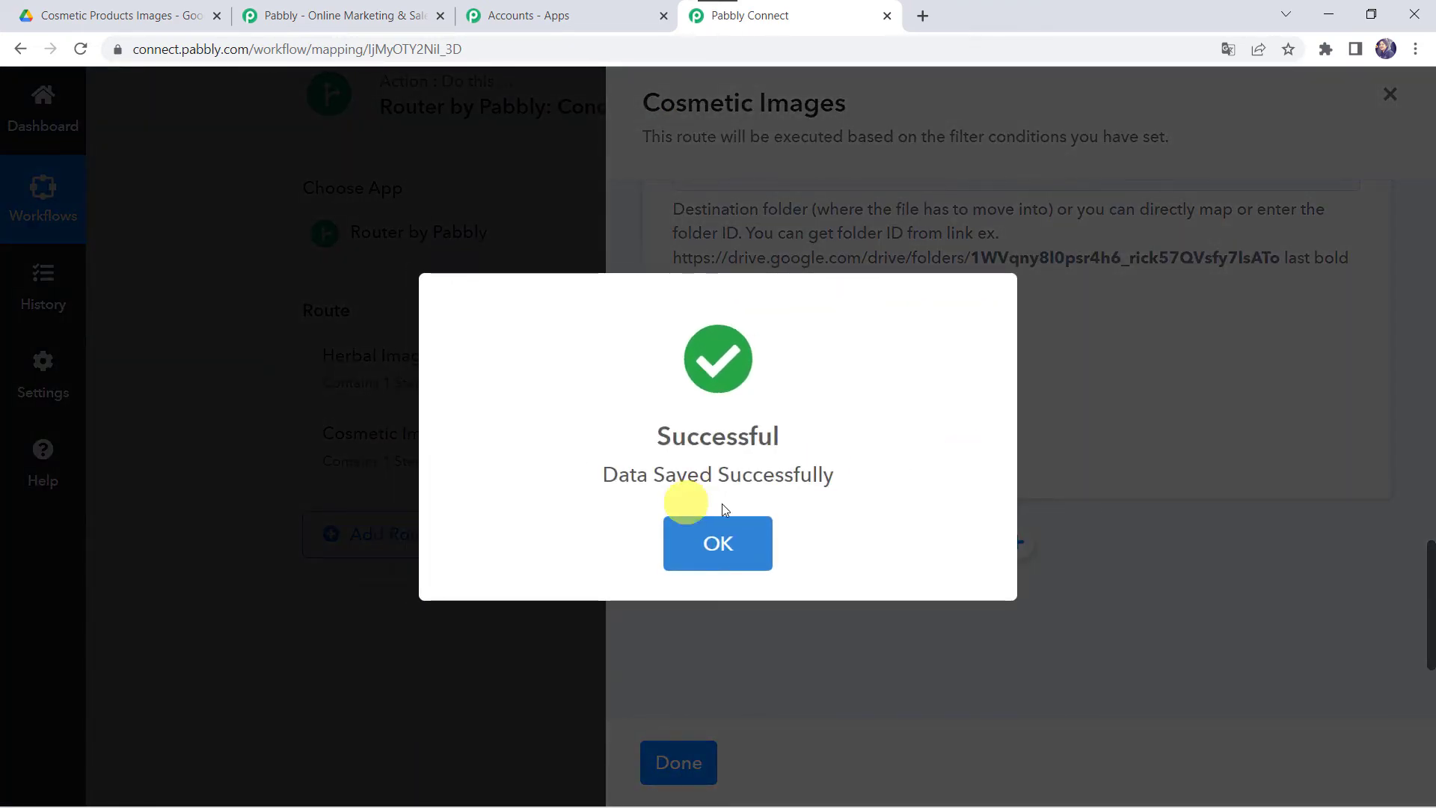
{"action": "left_click", "coordinate": [720, 525]}
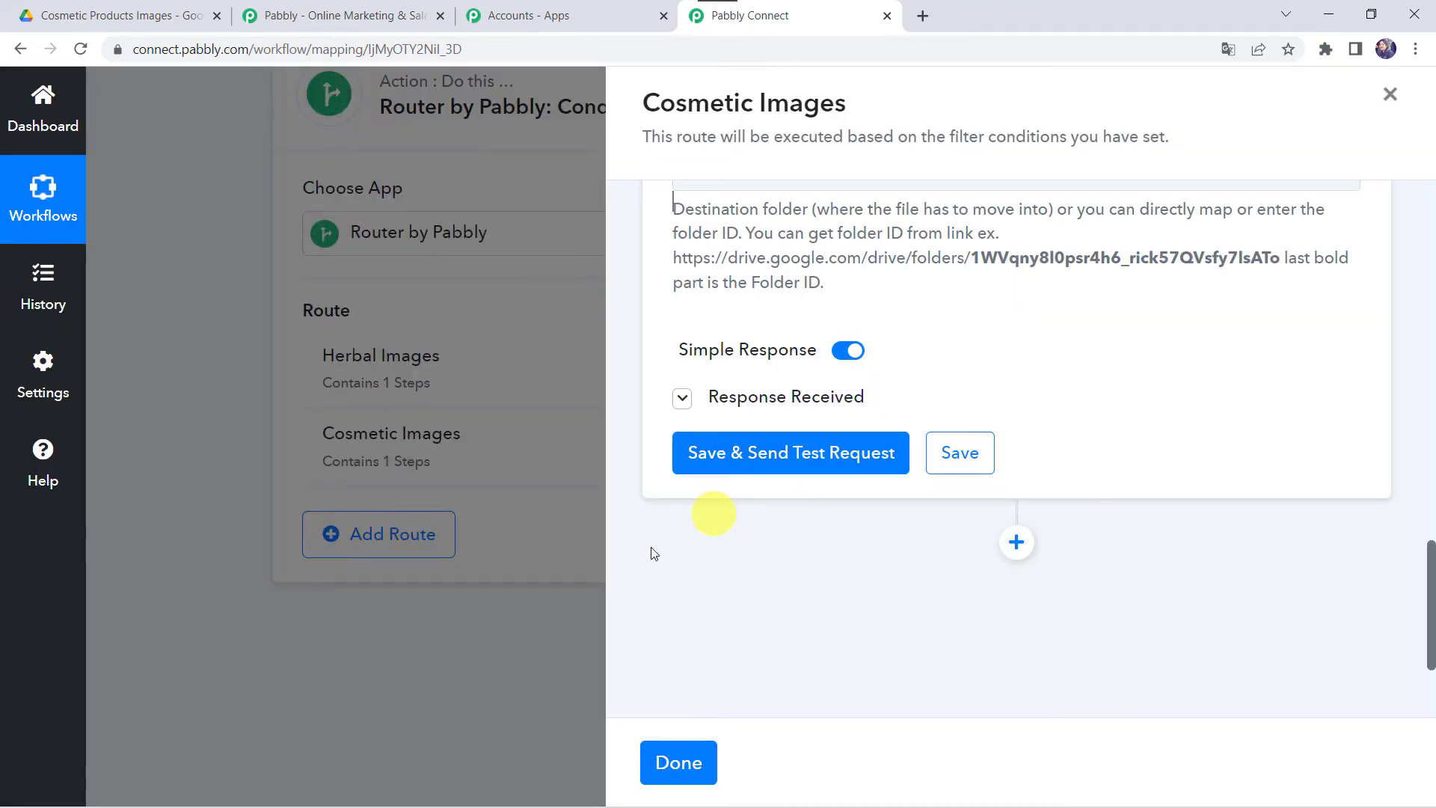
{"action": "left_click", "coordinate": [680, 761]}
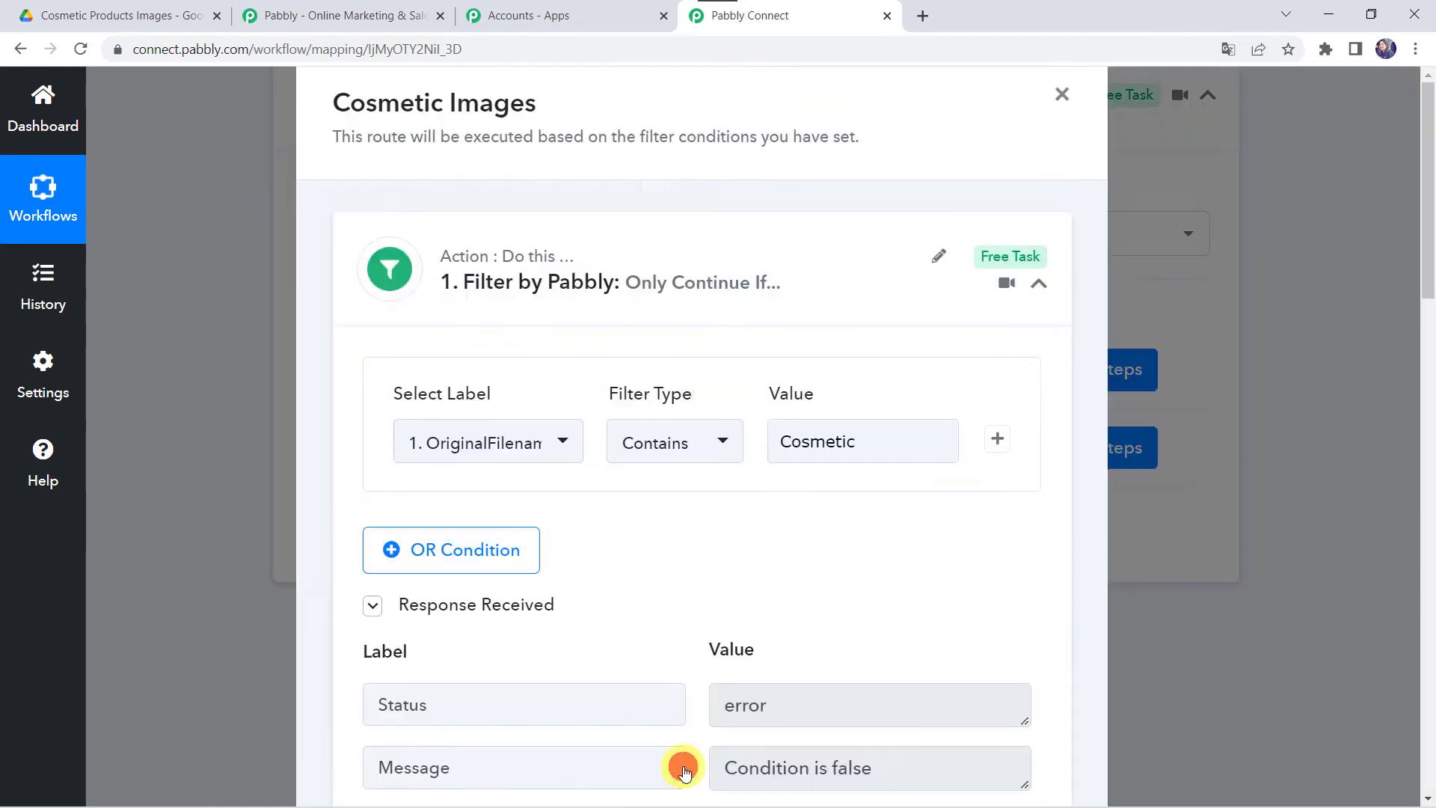
{"action": "left_click", "coordinate": [683, 771]}
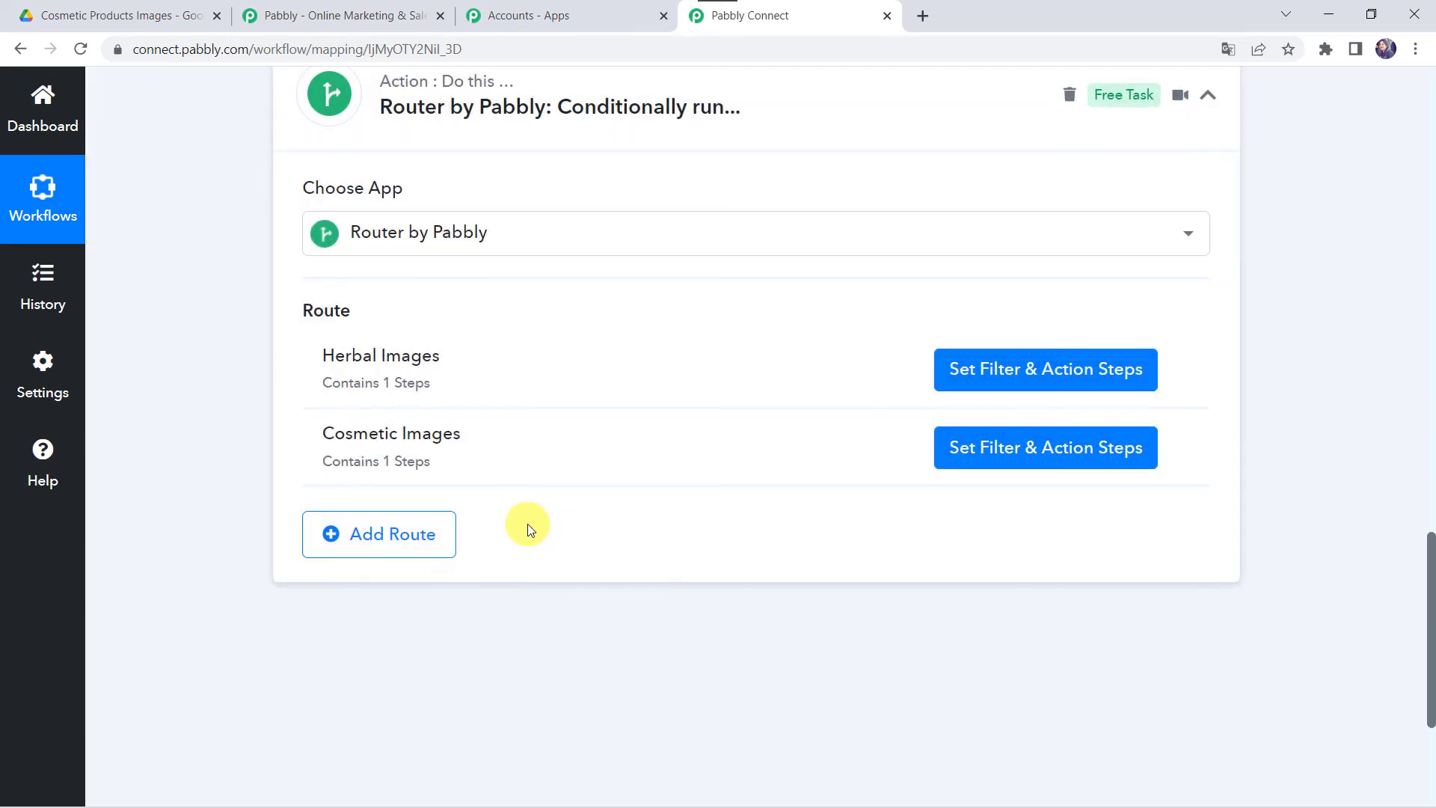
- Switch to Google Drive and upload the Cosmetic - CC Cream.jfif image to the All Products Images folder
{"action": "mouse_move", "coordinate": [441, 374]}
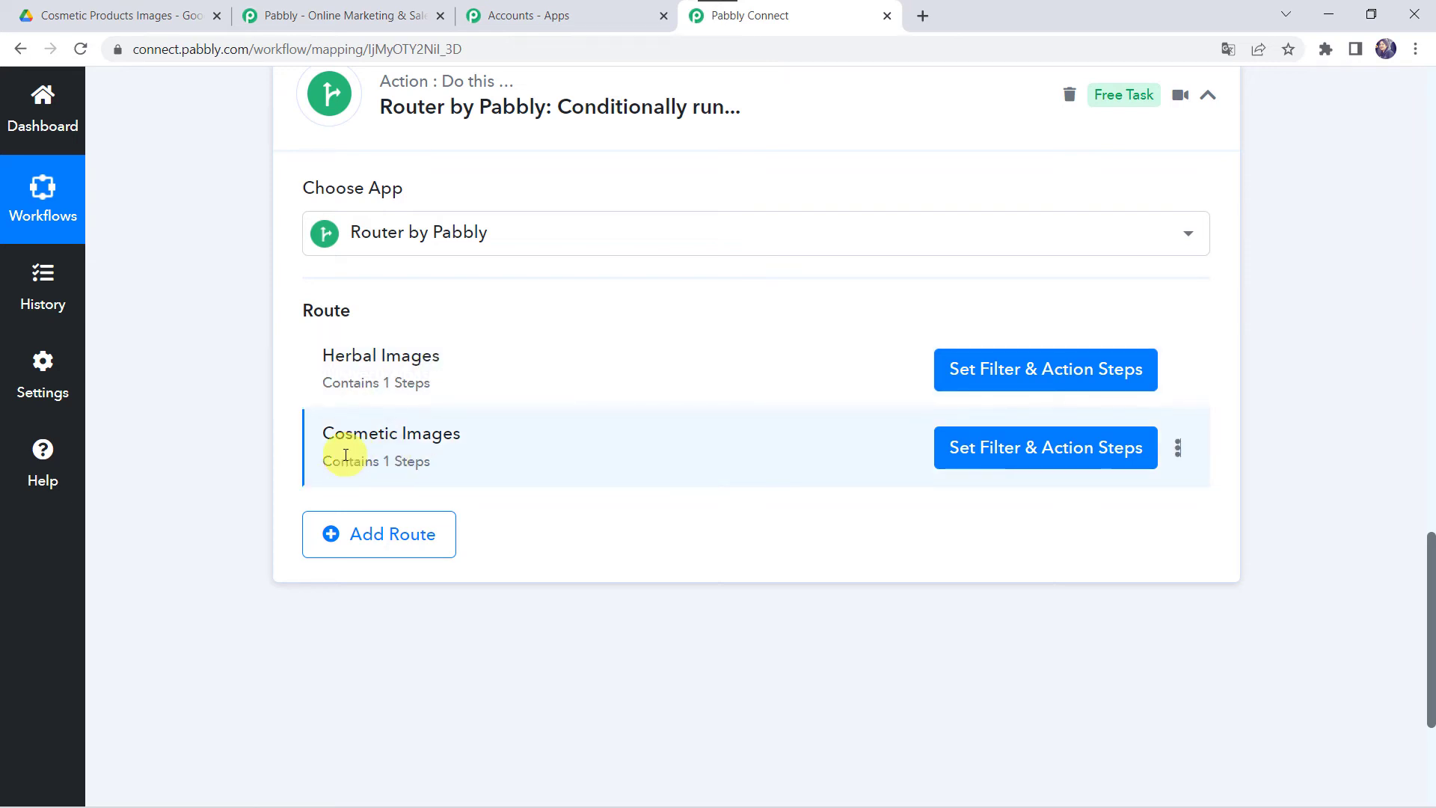
{"action": "mouse_move", "coordinate": [341, 443]}
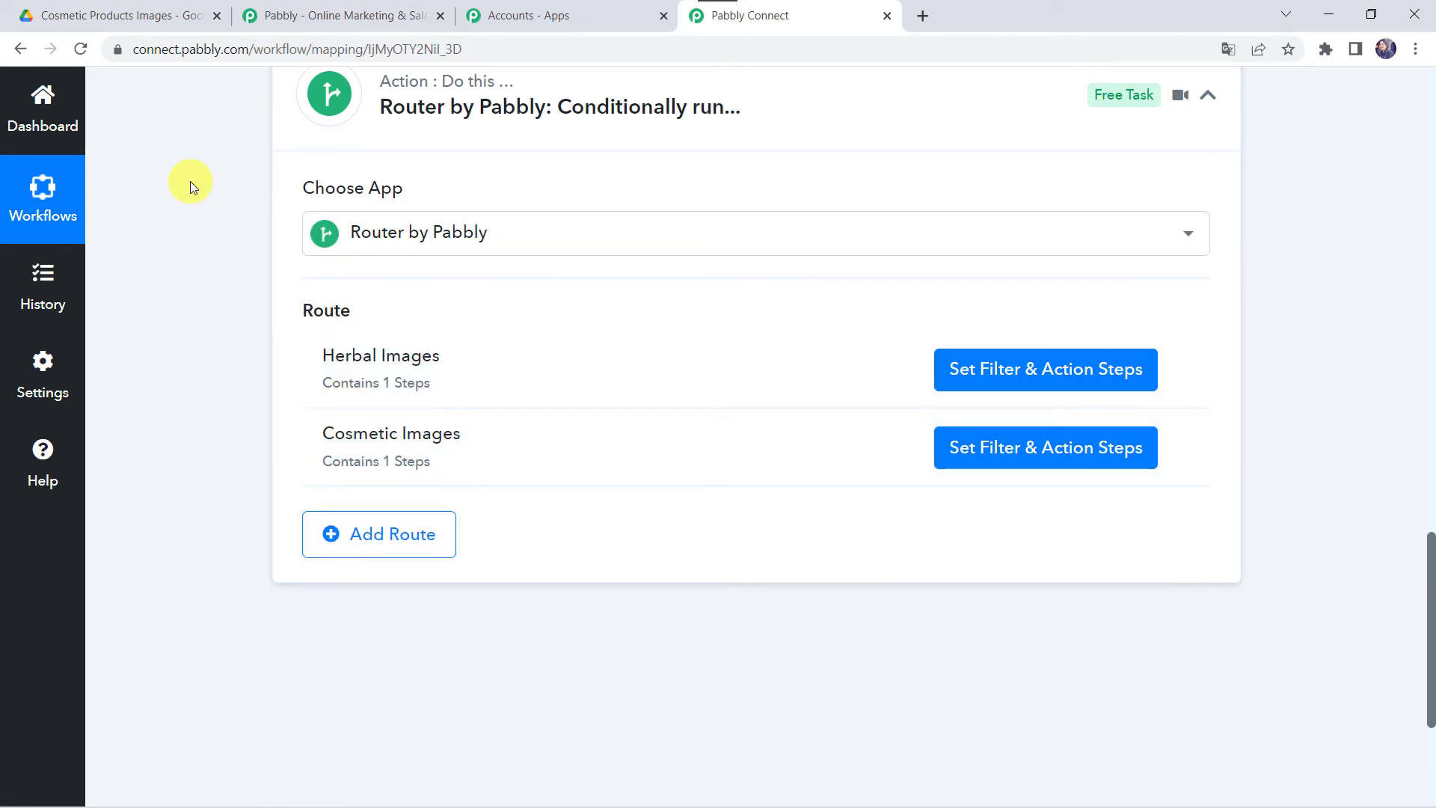
{"action": "left_click", "coordinate": [95, 10]}
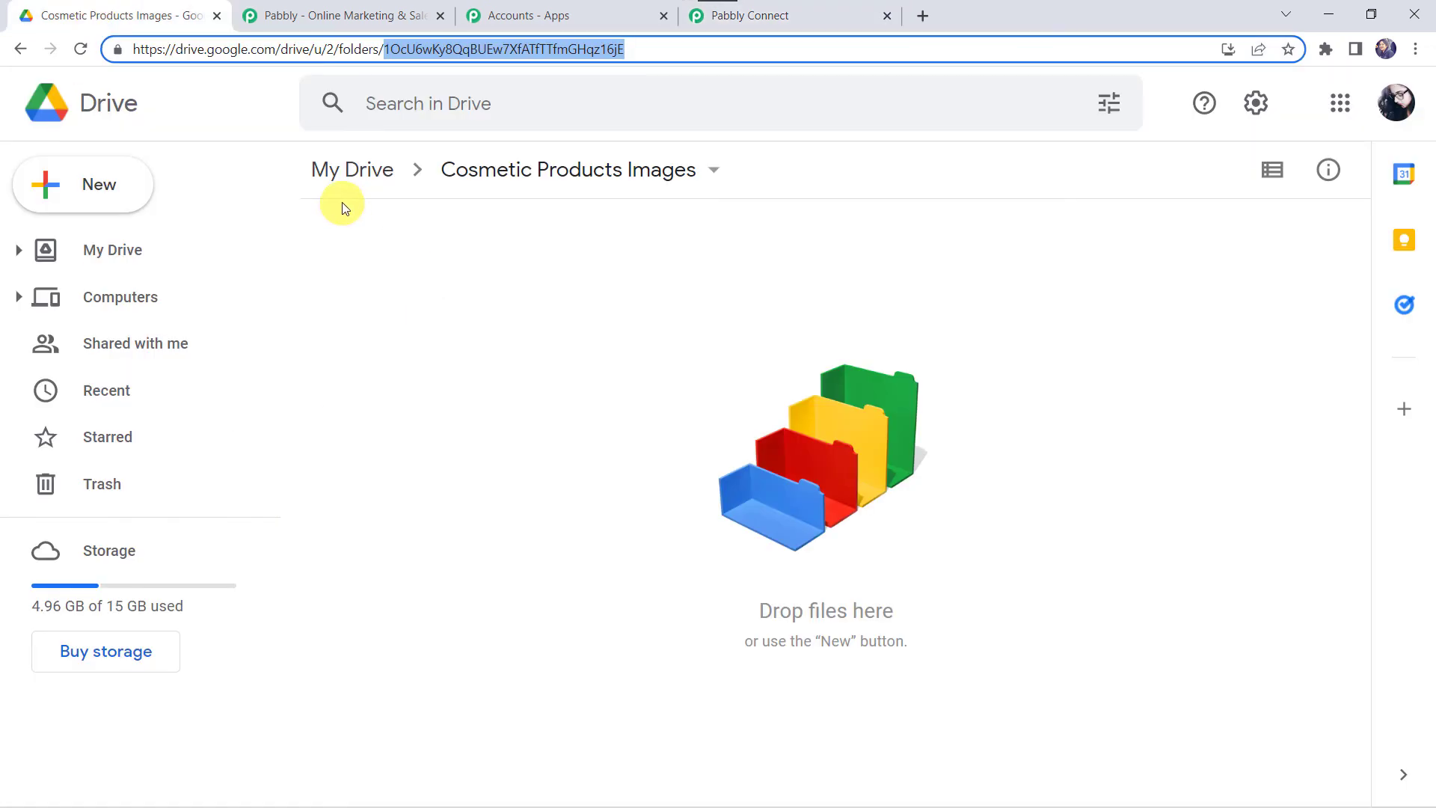
{"action": "left_click", "coordinate": [351, 169]}
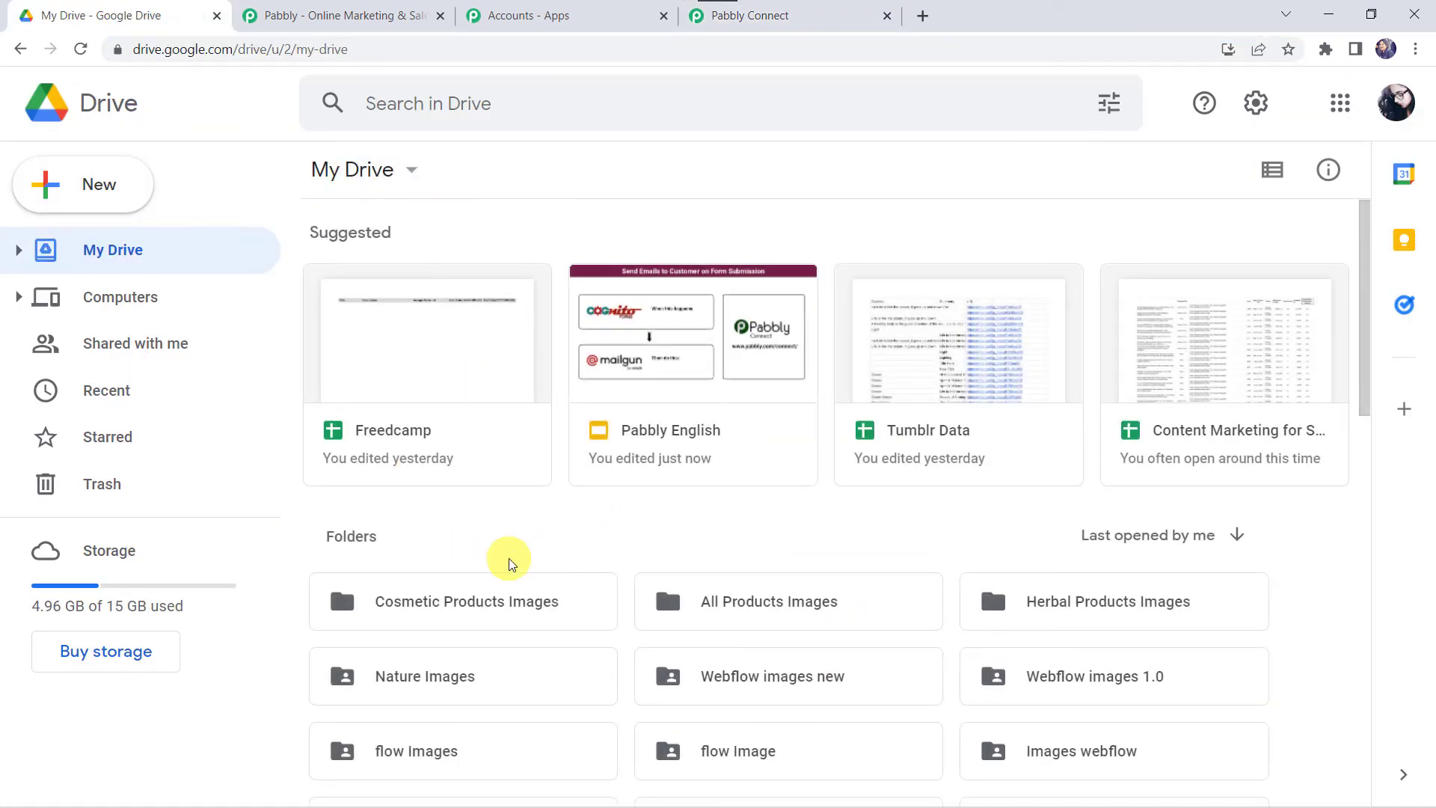
{"action": "double_click", "coordinate": [767, 608]}
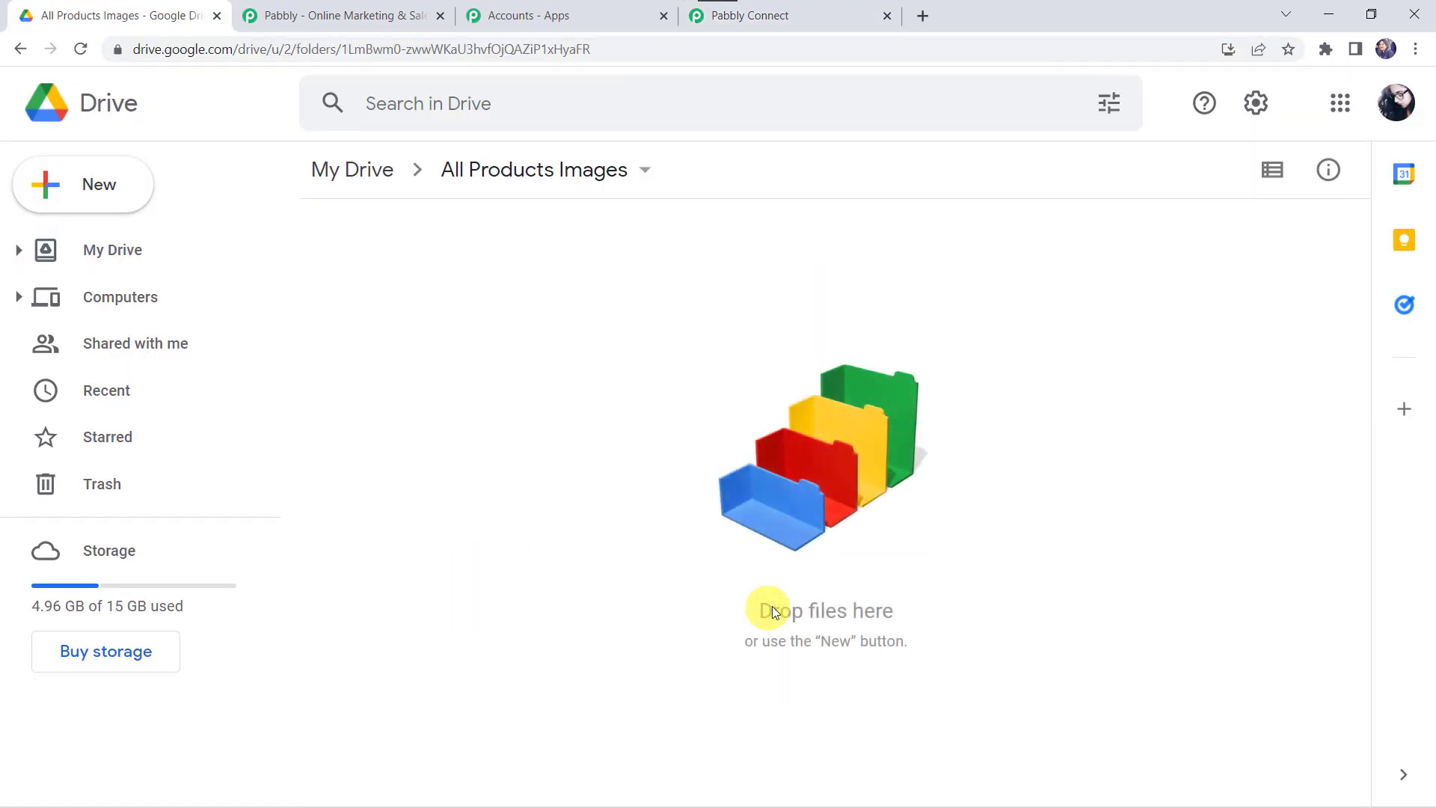
{"action": "left_click", "coordinate": [96, 185]}
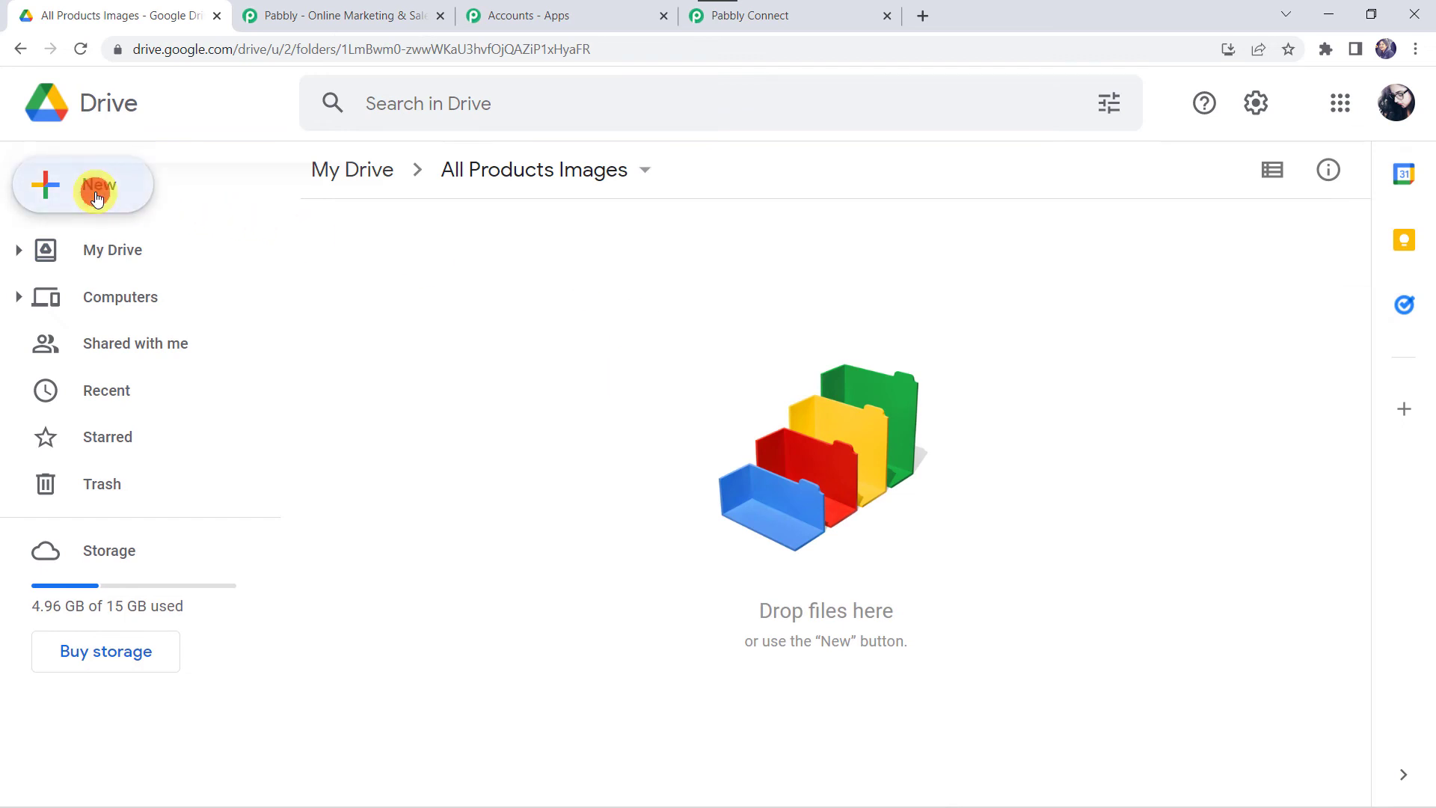
{"action": "left_click", "coordinate": [105, 251]}
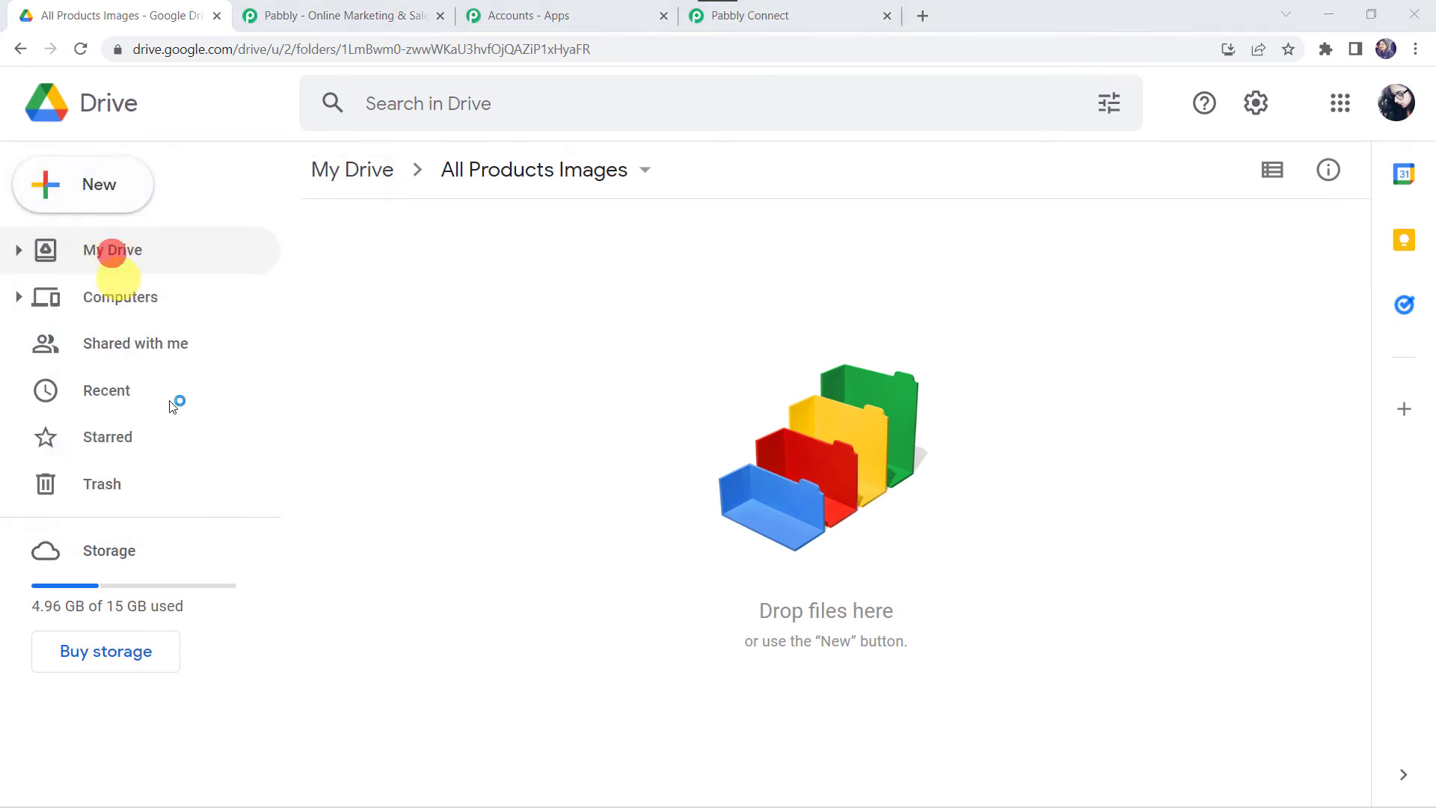
{"action": "scroll", "coordinate": [407, 344], "scroll_direction": "down", "scroll_amount": 1}
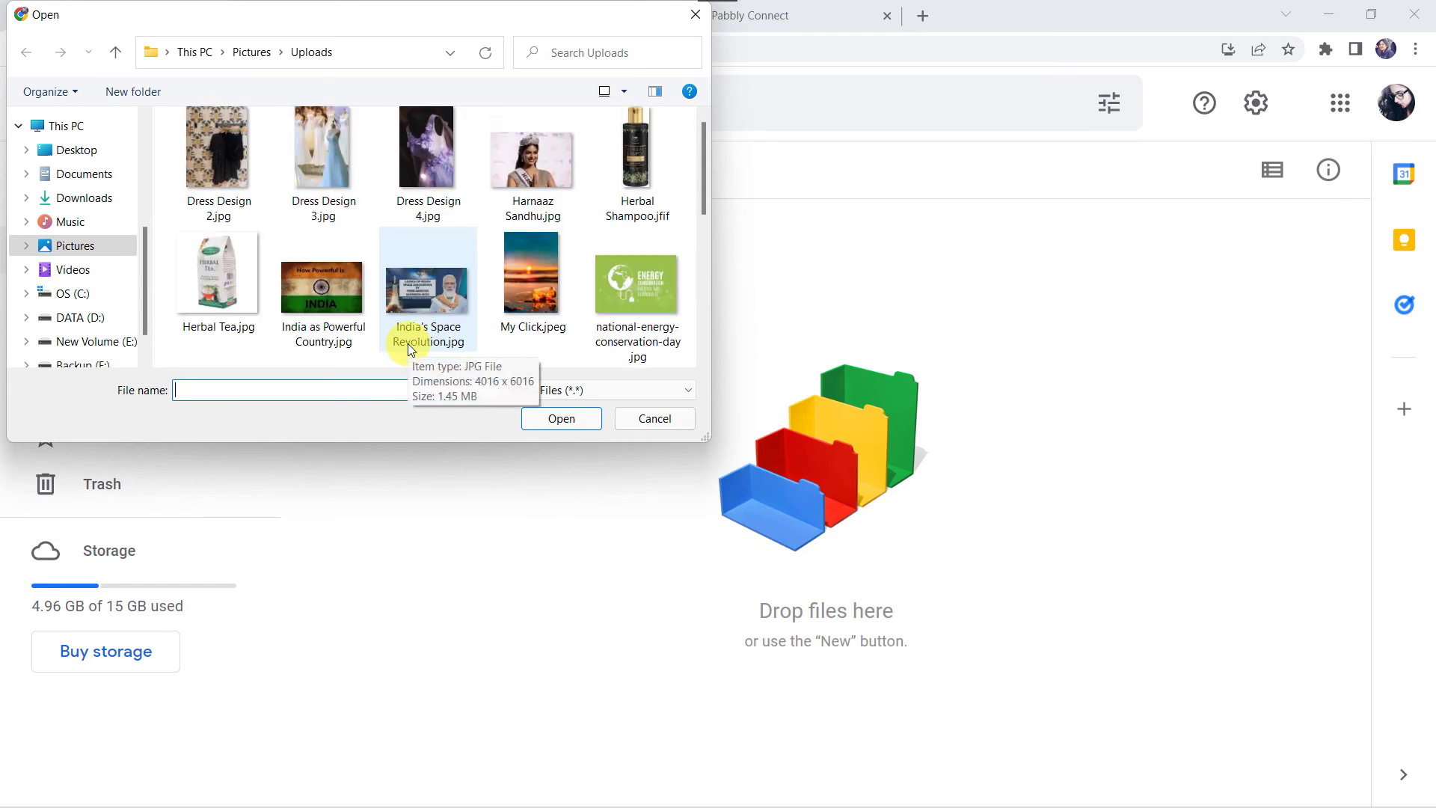
{"action": "scroll", "coordinate": [316, 293], "scroll_direction": "up", "scroll_amount": 1}
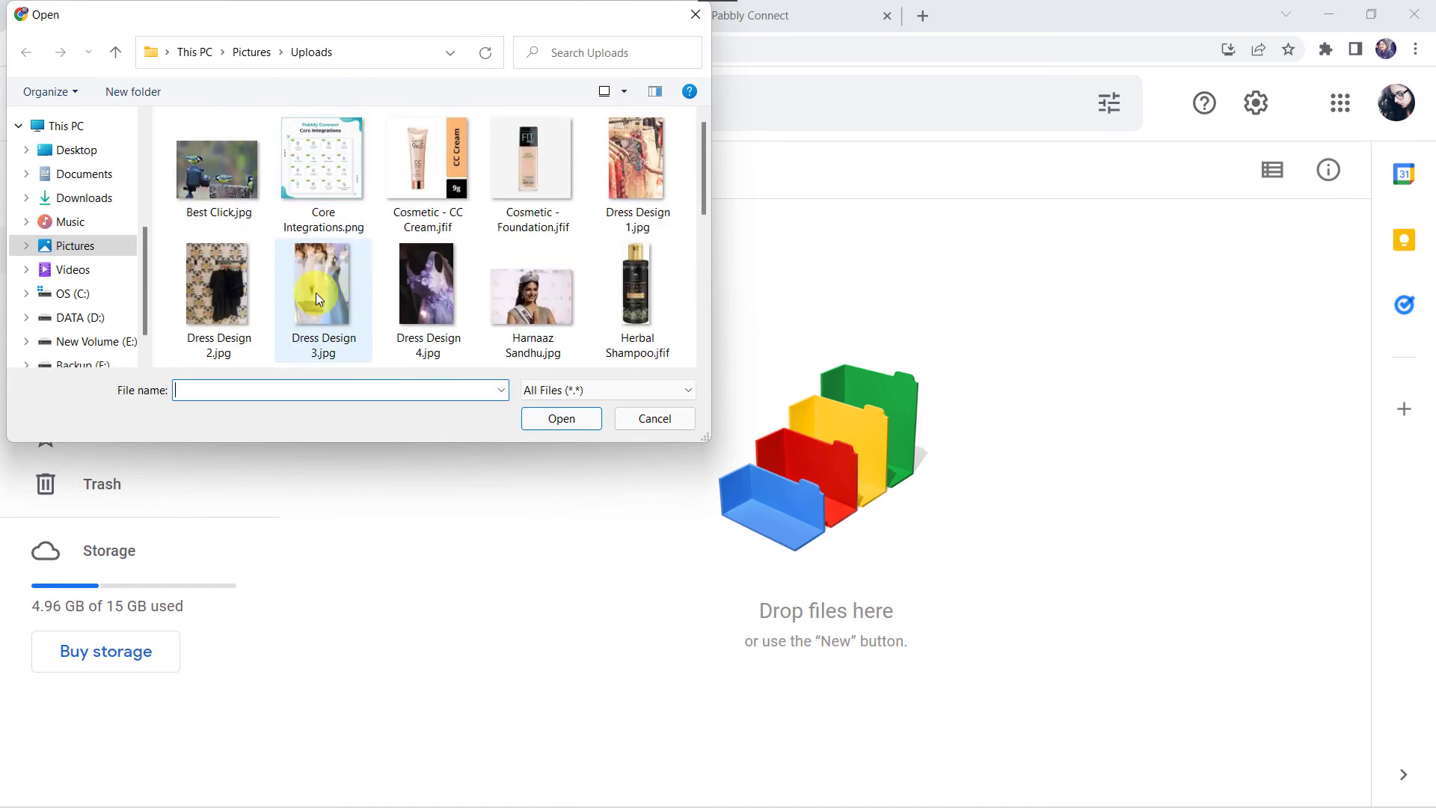
{"action": "double_click", "coordinate": [428, 167]}
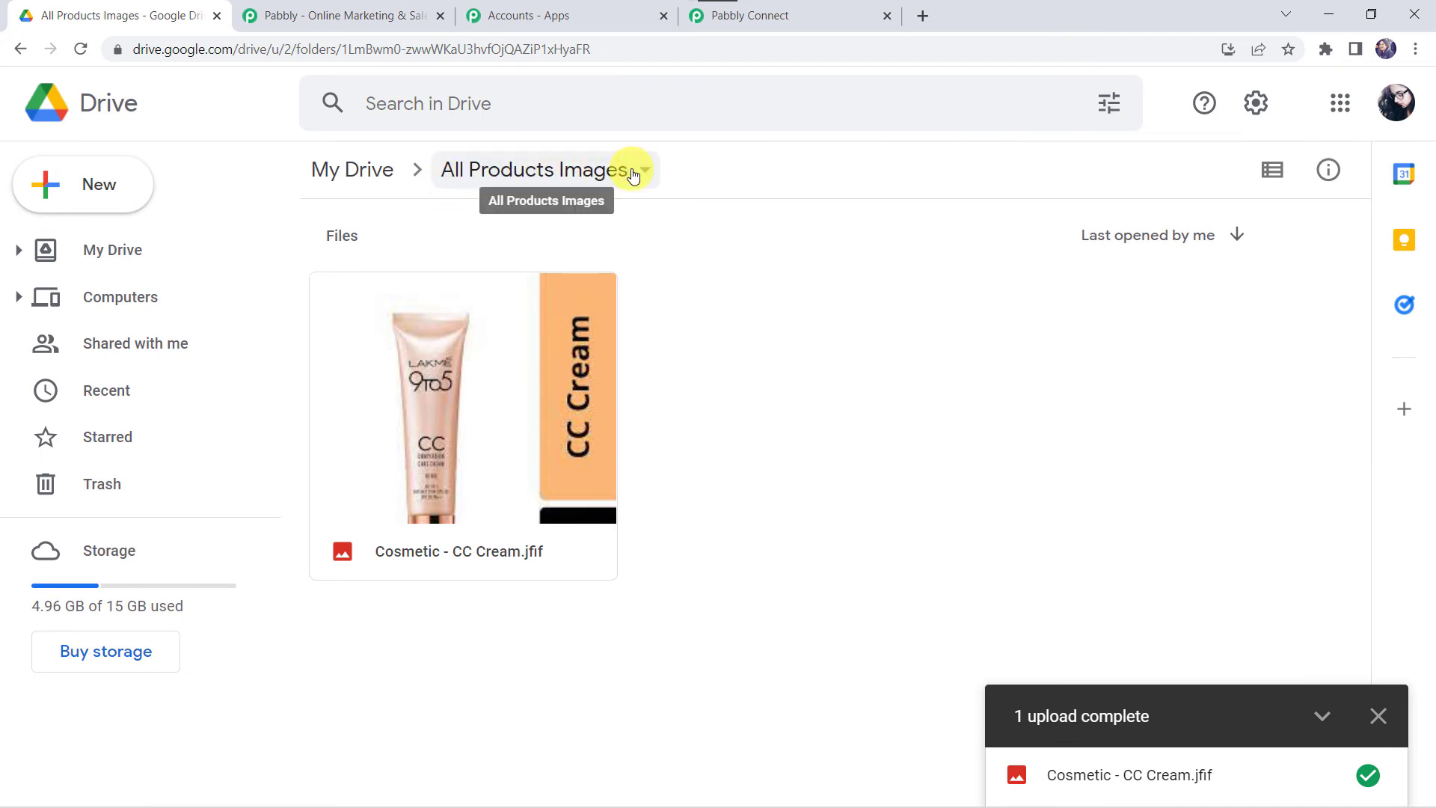
- Refresh the All Products Images folder and check the Cosmetic Products Images folder for the CC Cream image
{"action": "left_click", "coordinate": [79, 47]}
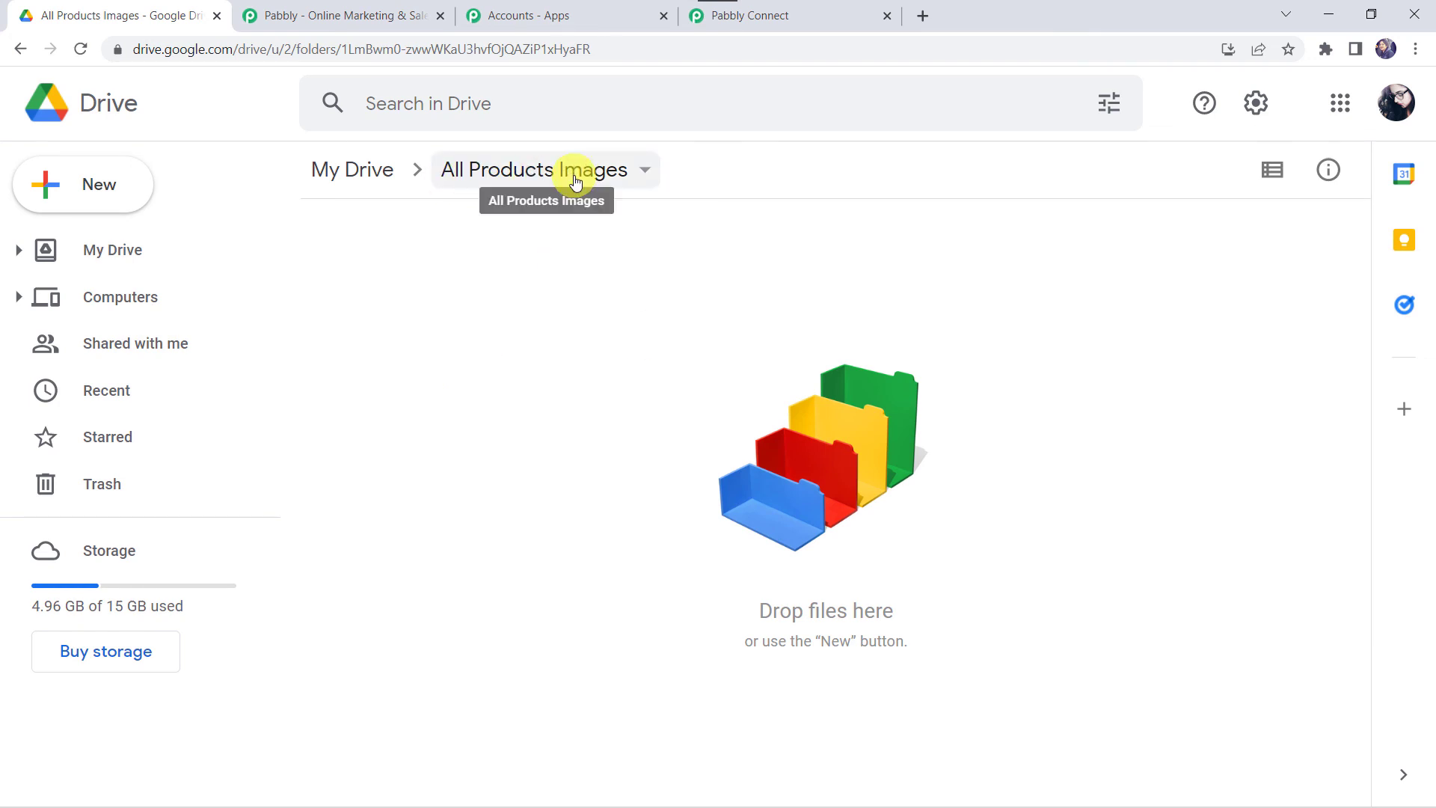
{"action": "left_click", "coordinate": [342, 172]}
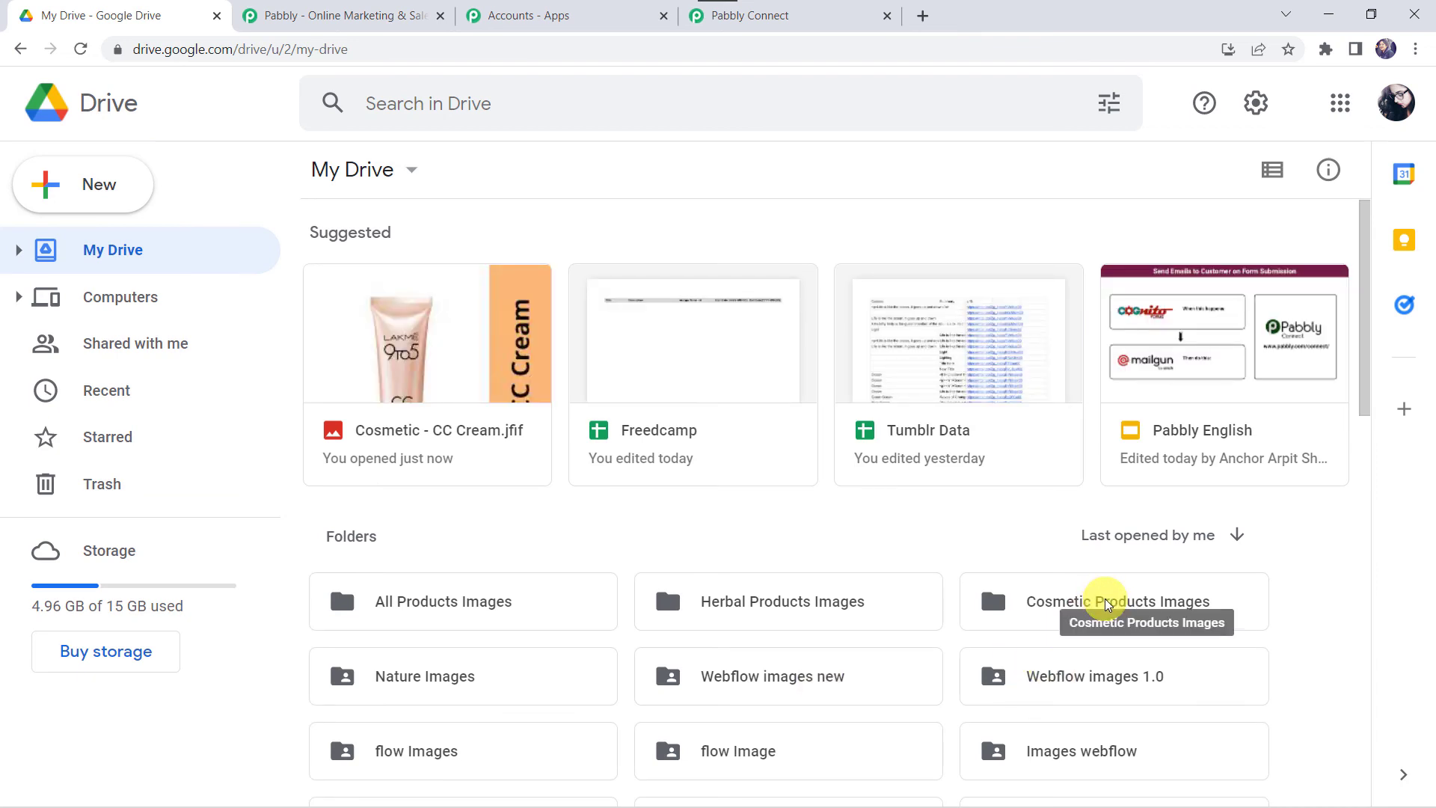
{"action": "double_click", "coordinate": [1107, 602]}
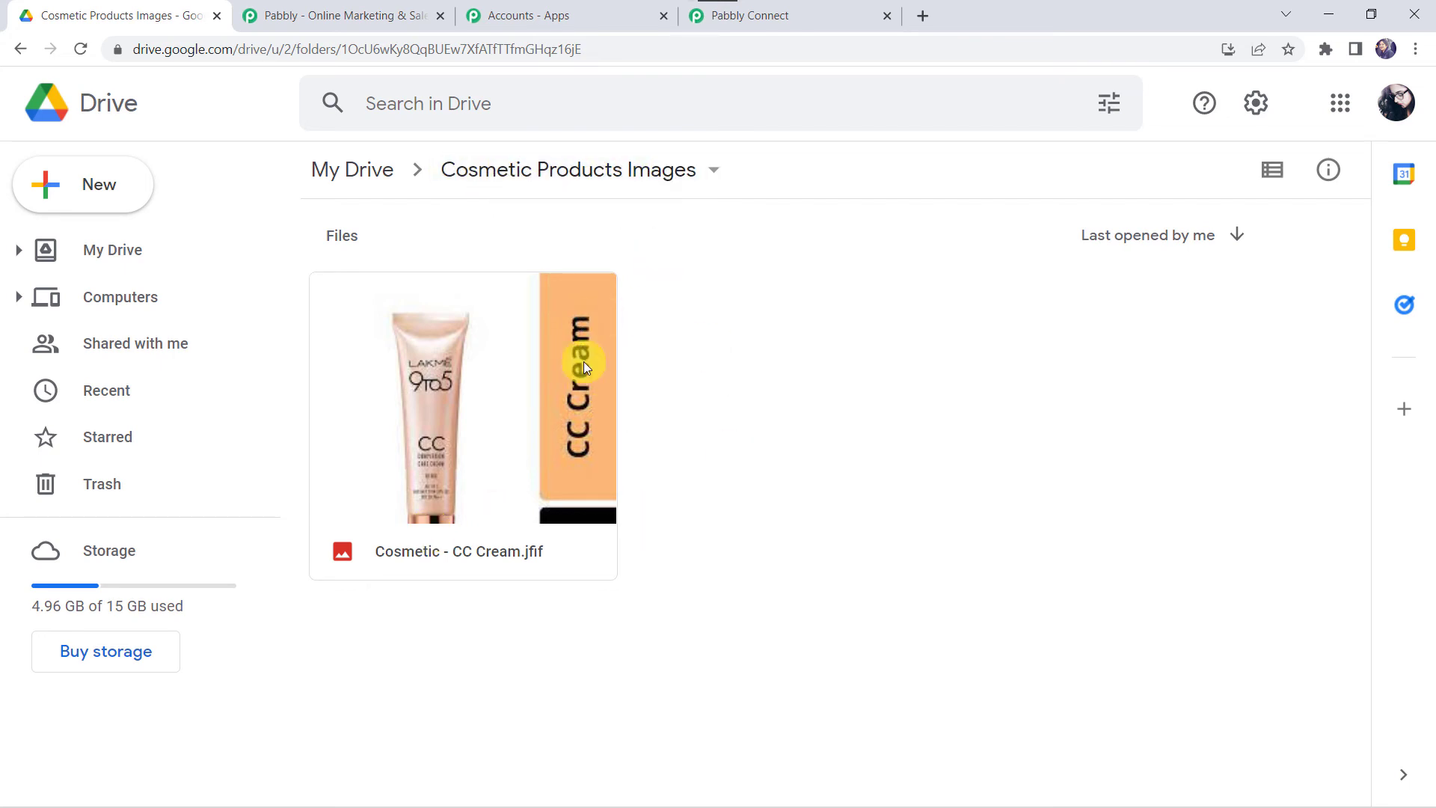
- Return to the All Products Images folder and upload Cosmetic - Foundation.jfif to it
{"action": "left_click", "coordinate": [10, 50]}
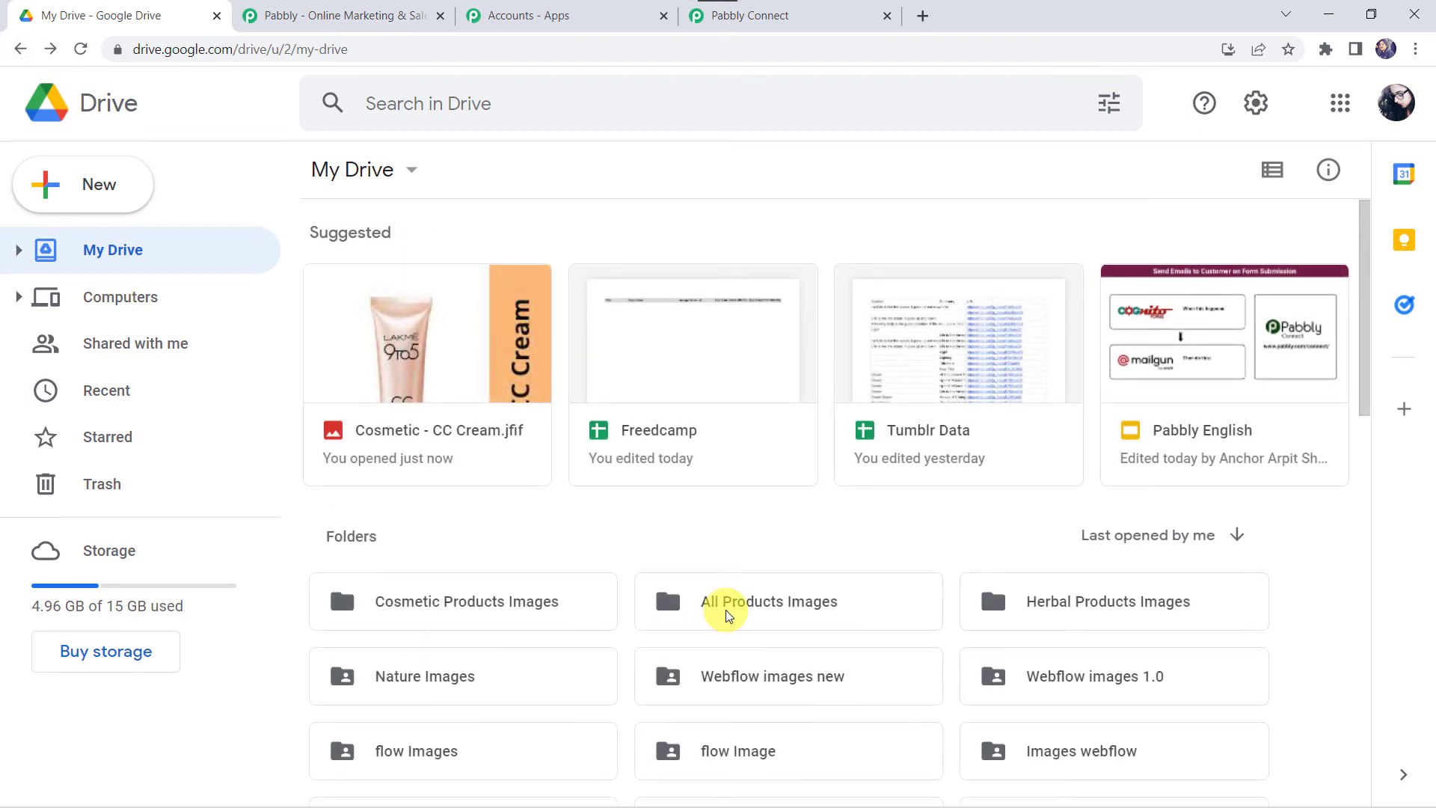
{"action": "double_click", "coordinate": [801, 599]}
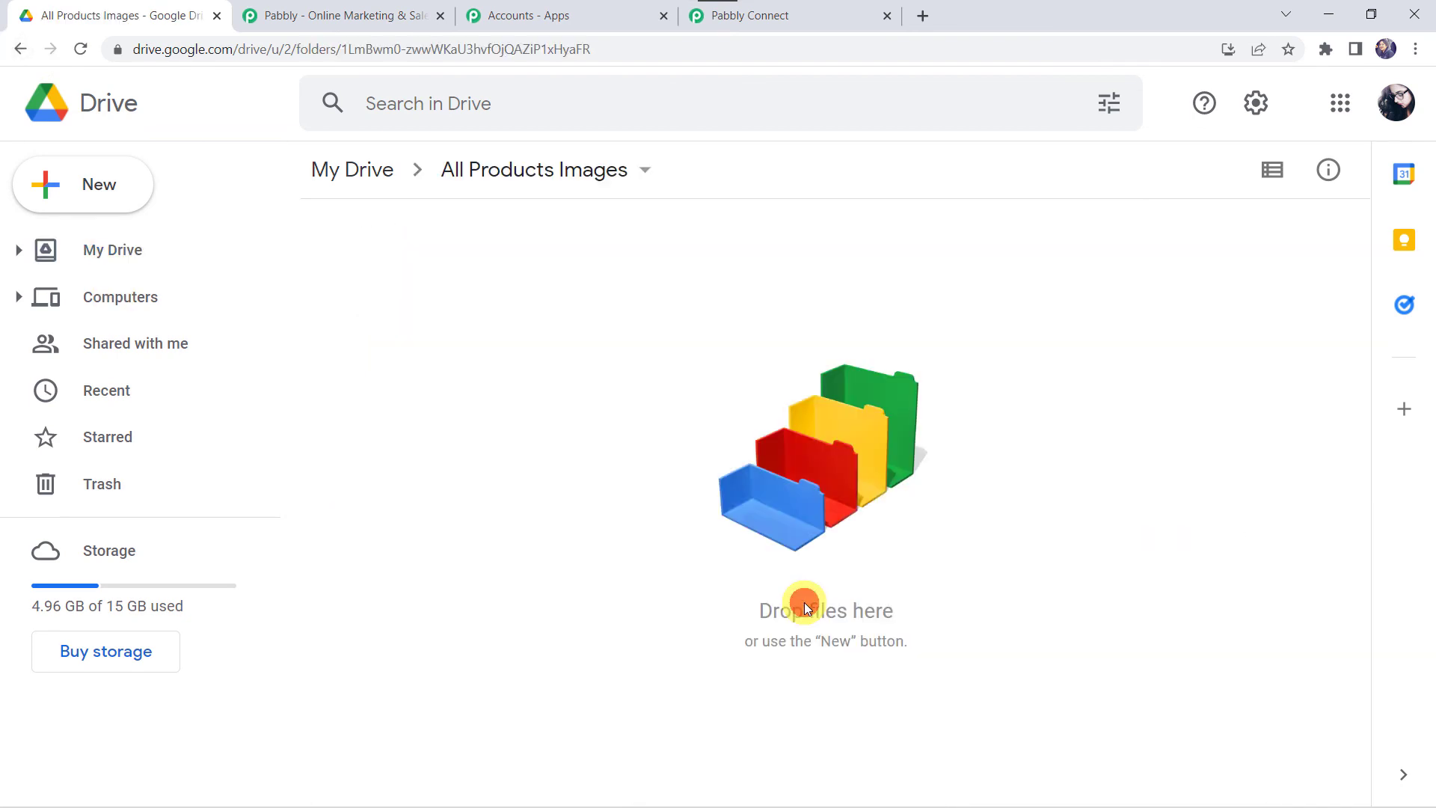
{"action": "left_click", "coordinate": [86, 184]}
{"action": "left_click", "coordinate": [151, 250]}
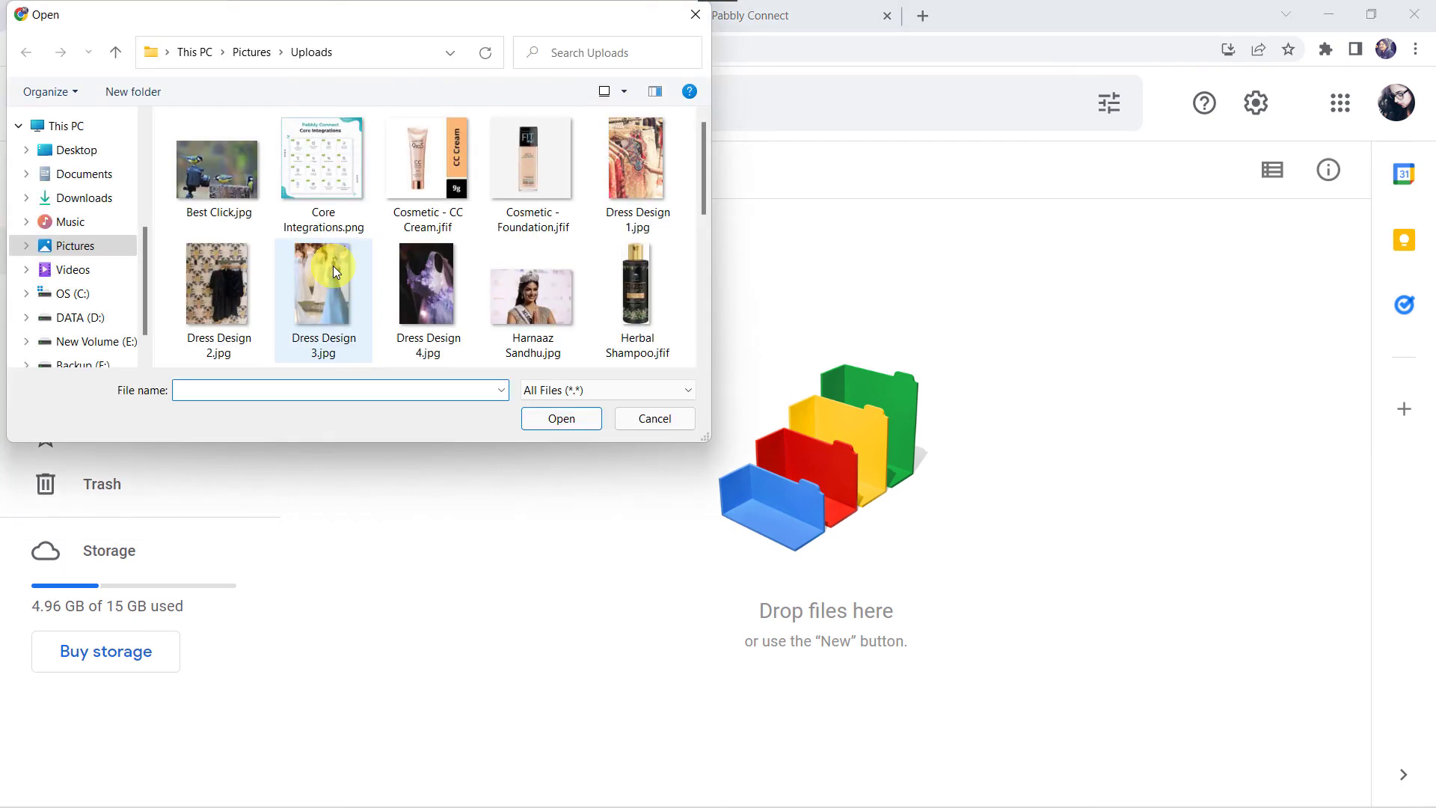
{"action": "double_click", "coordinate": [560, 195]}
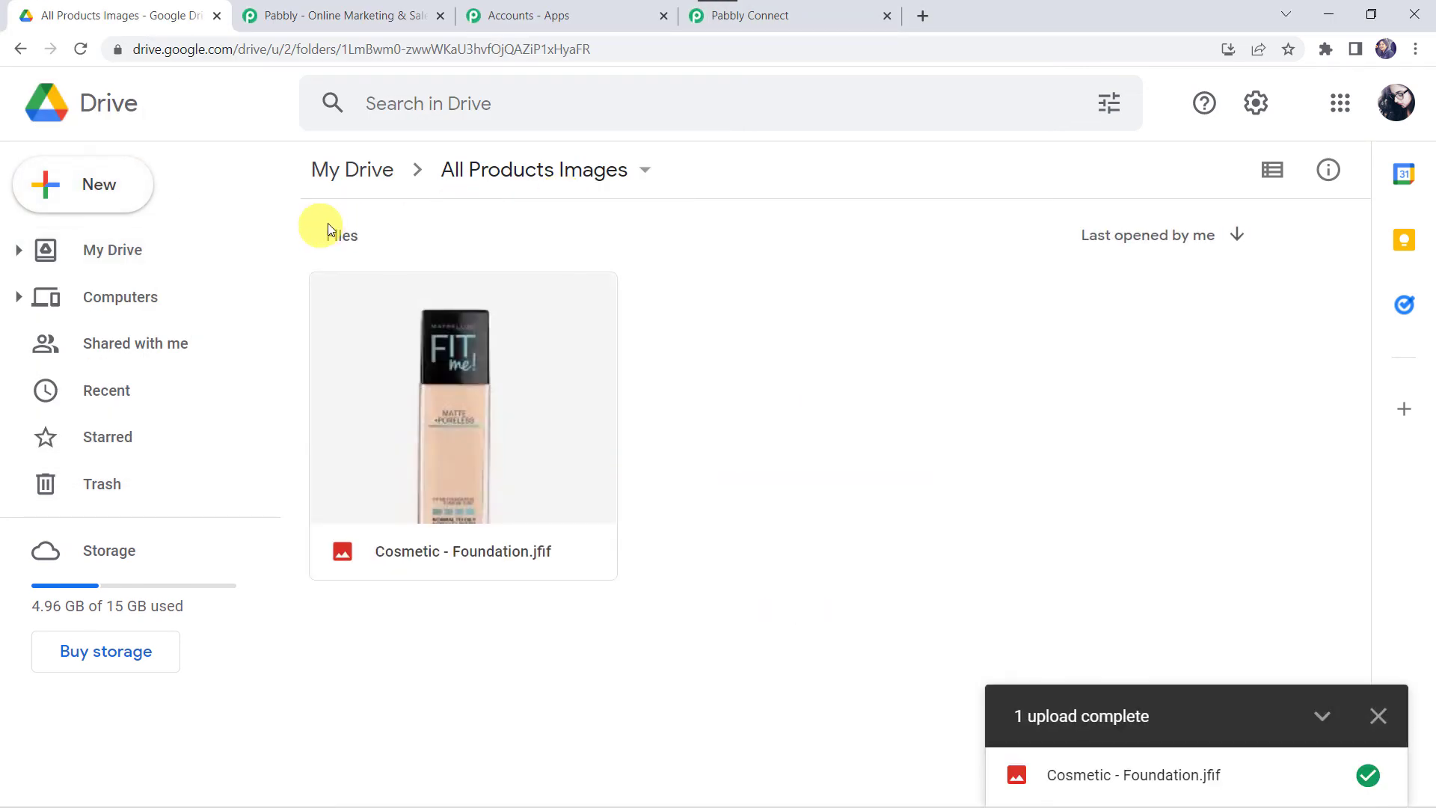
- Refresh the All Products Images folder and check the Cosmetic Products Images folder for the Foundation image
{"action": "left_click", "coordinate": [80, 49]}
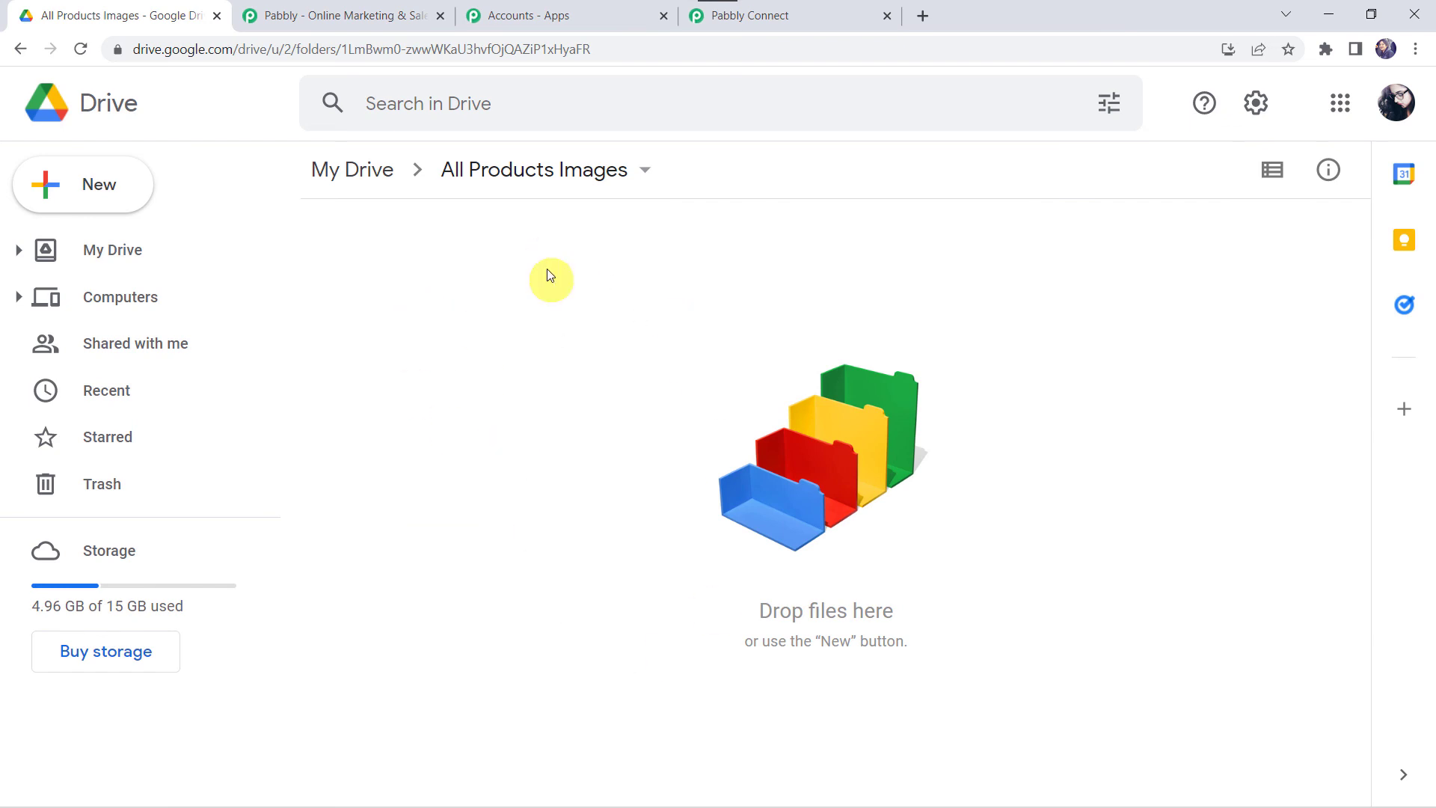
{"action": "left_click", "coordinate": [354, 180]}
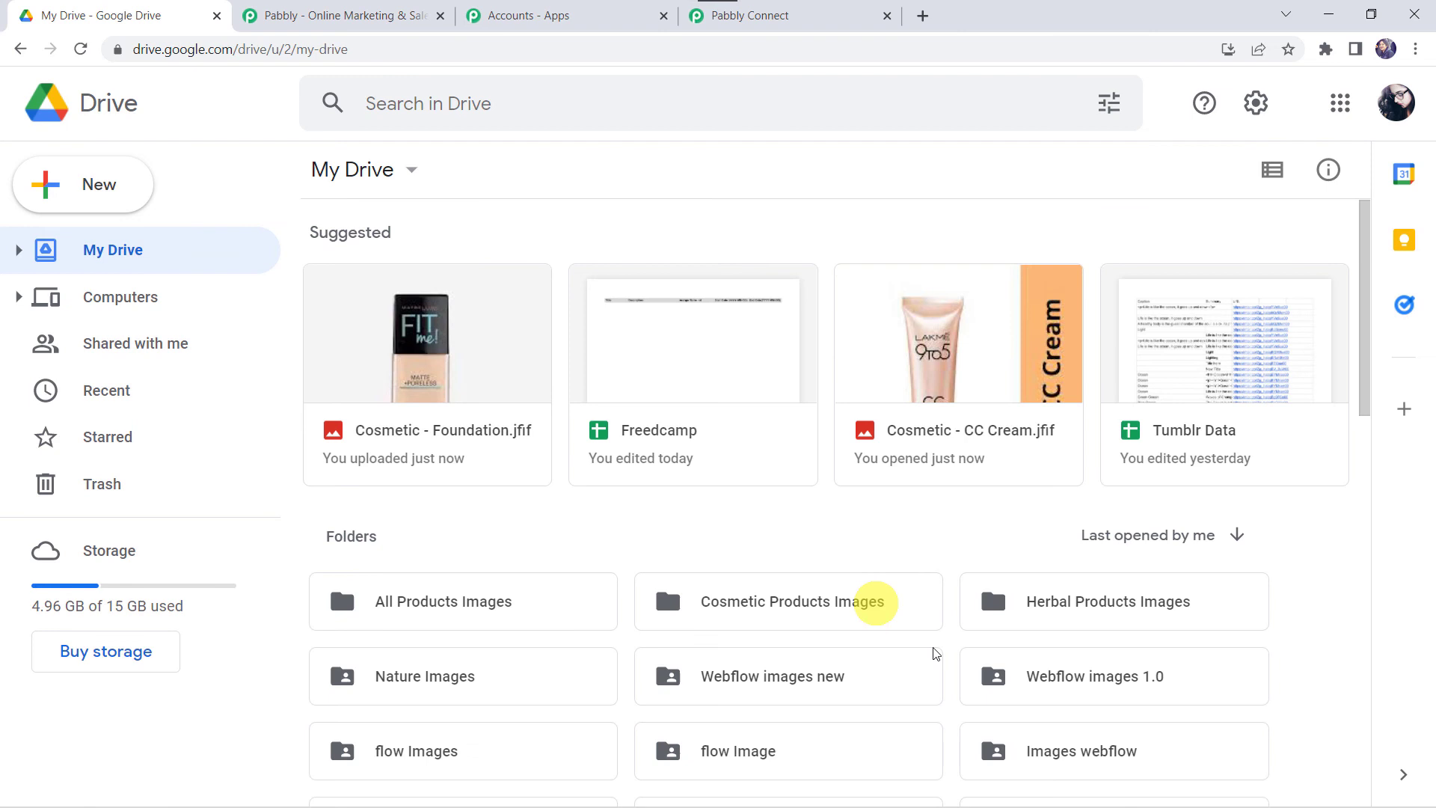
{"action": "double_click", "coordinate": [720, 602]}
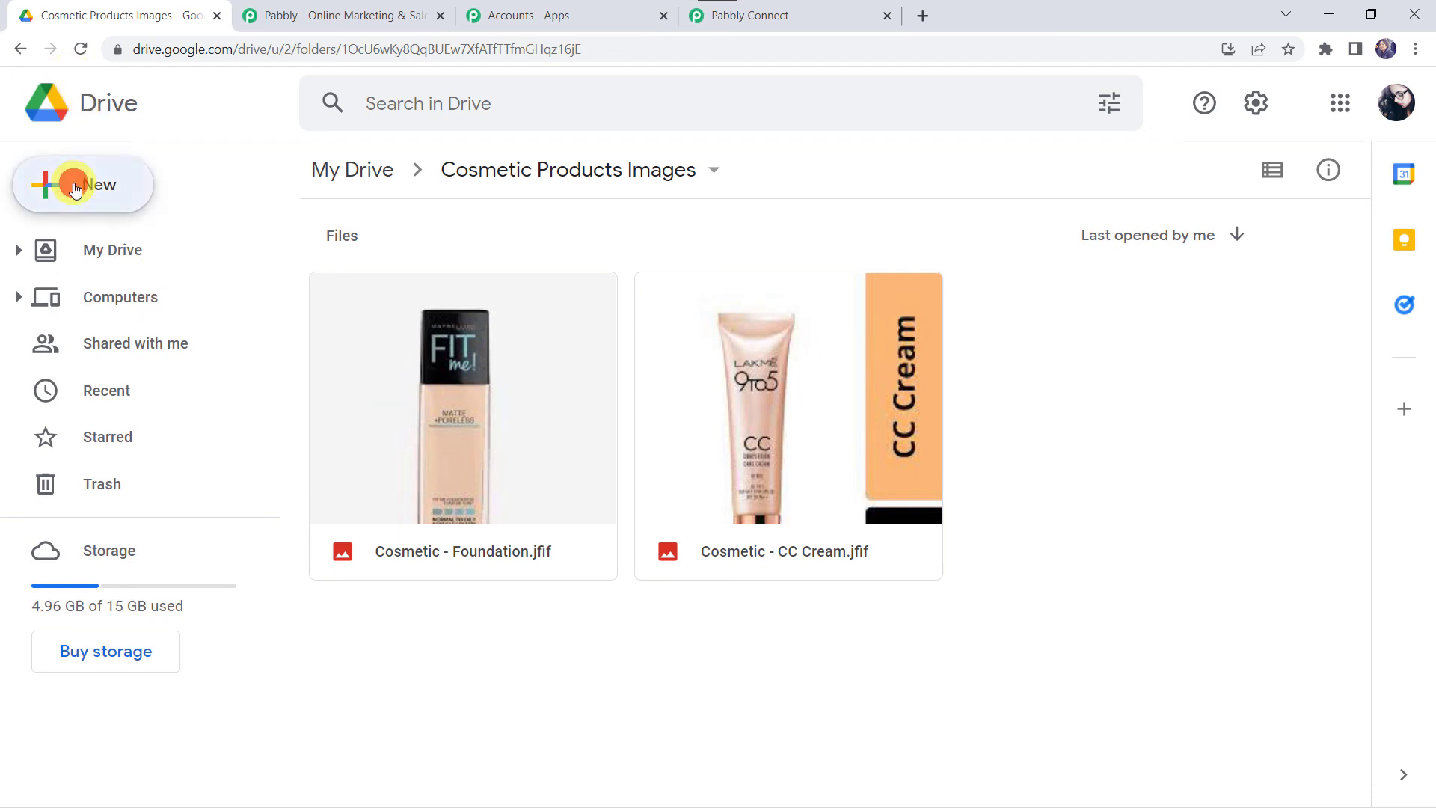
- Go back to the All Products Images folder and upload Herbal Shampoo.jfif to it
{"action": "left_click", "coordinate": [342, 167]}
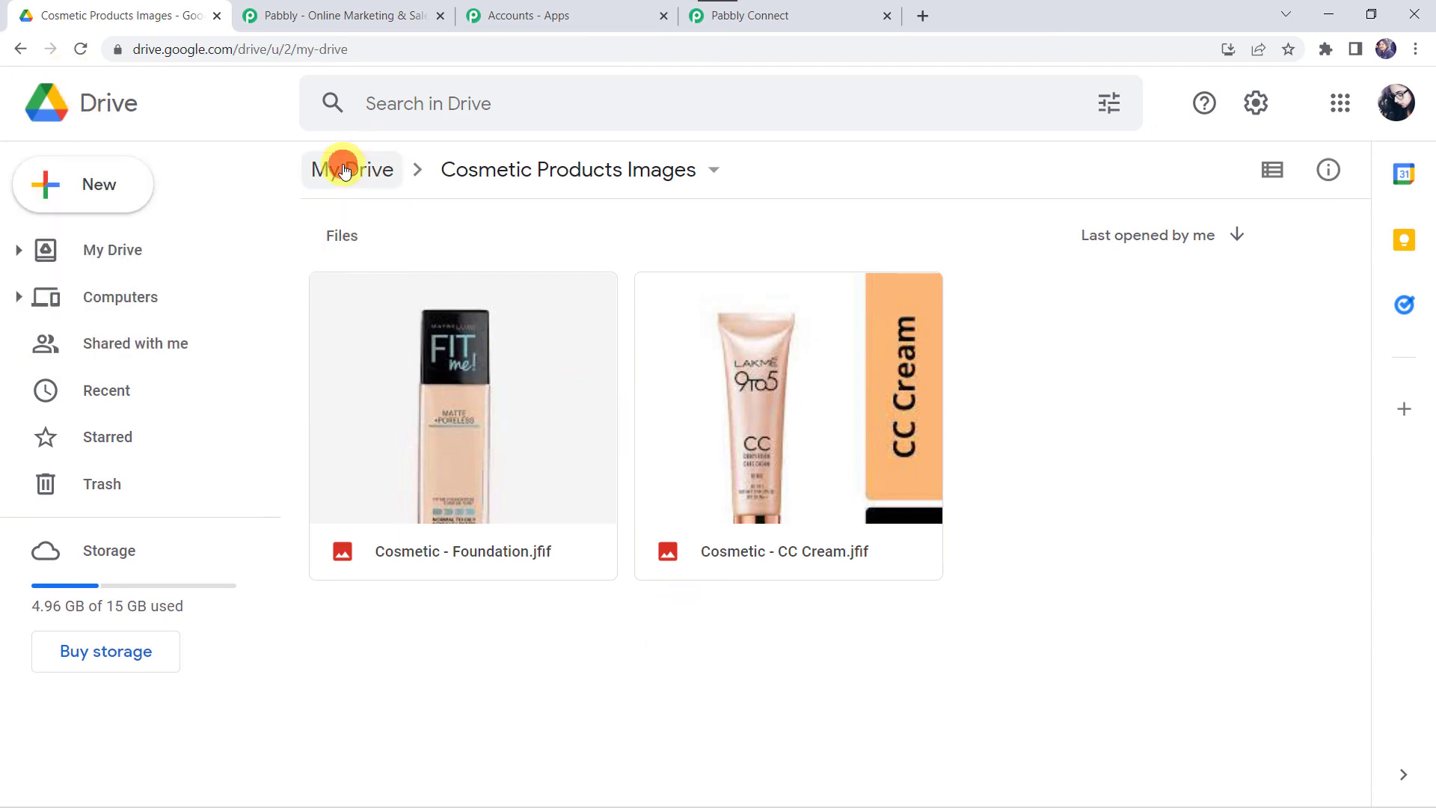
{"action": "double_click", "coordinate": [758, 591]}
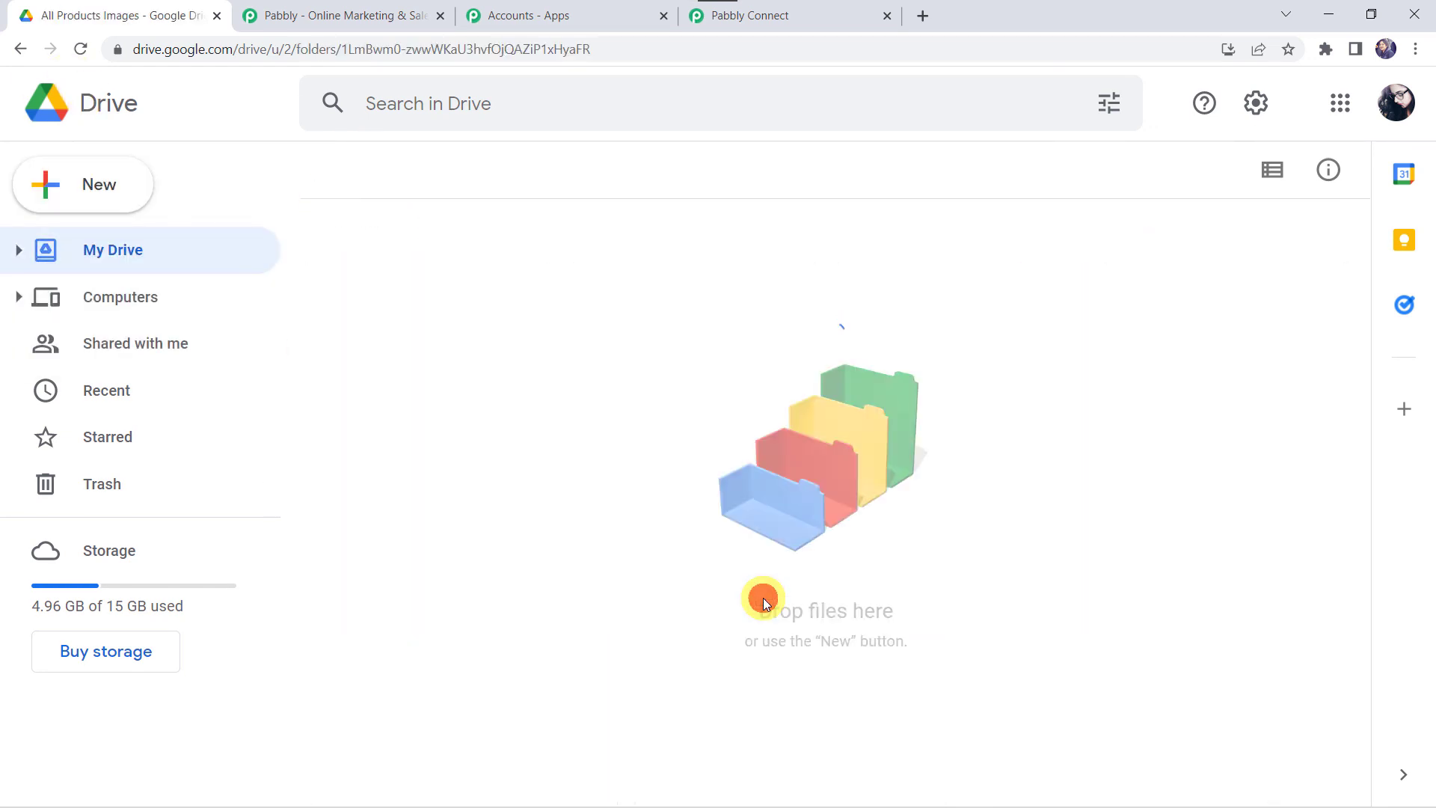
{"action": "left_click", "coordinate": [95, 191]}
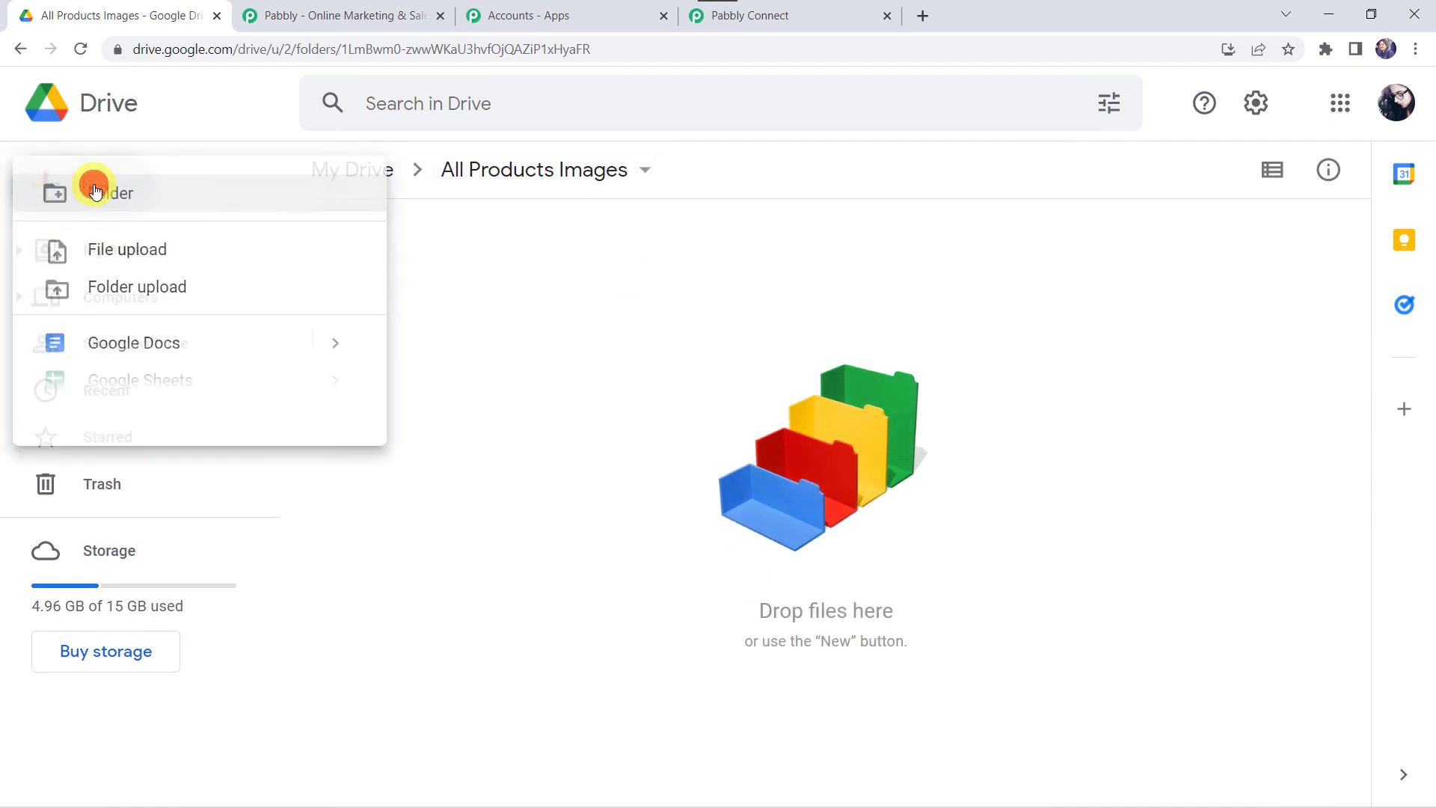
{"action": "left_click", "coordinate": [142, 251]}
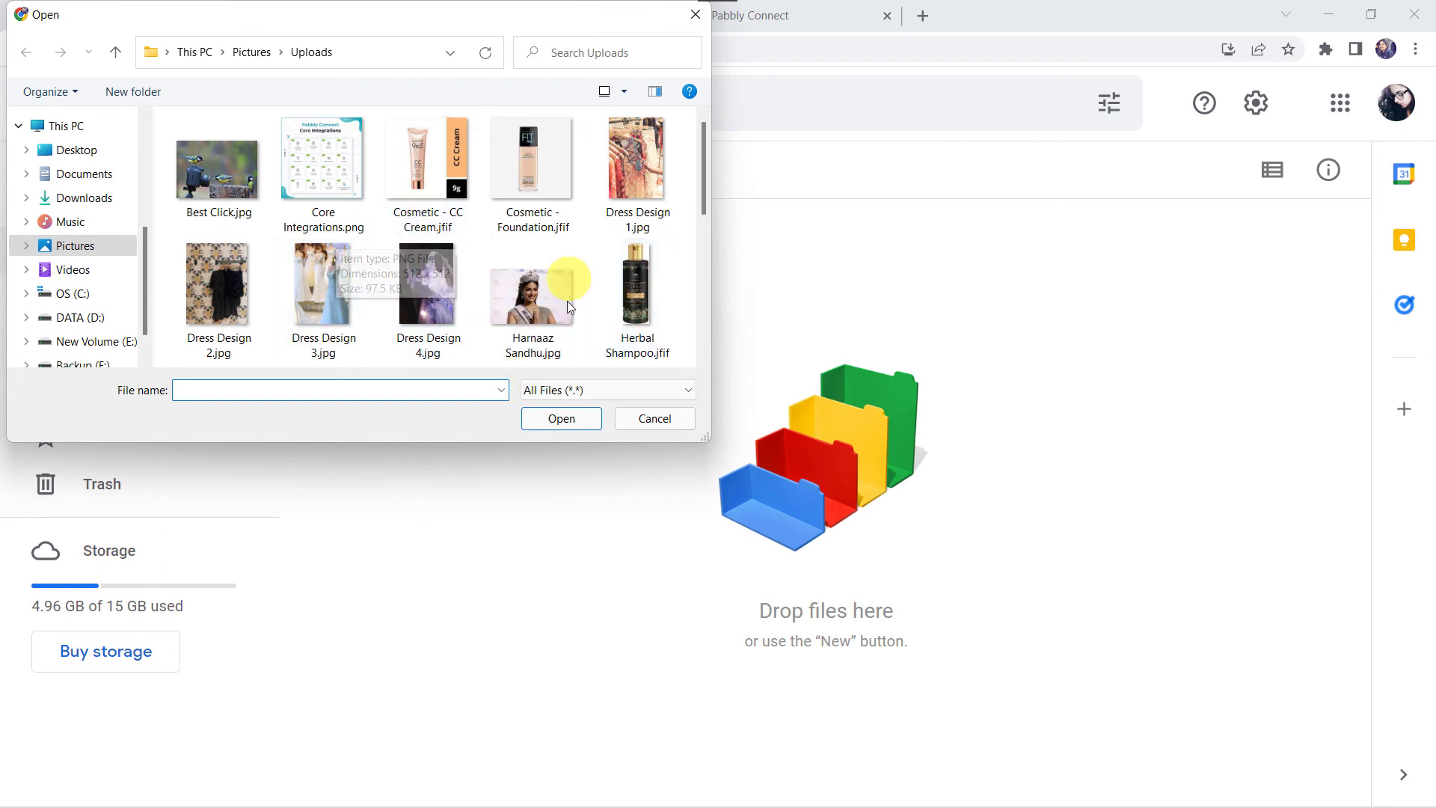
{"action": "double_click", "coordinate": [637, 321]}
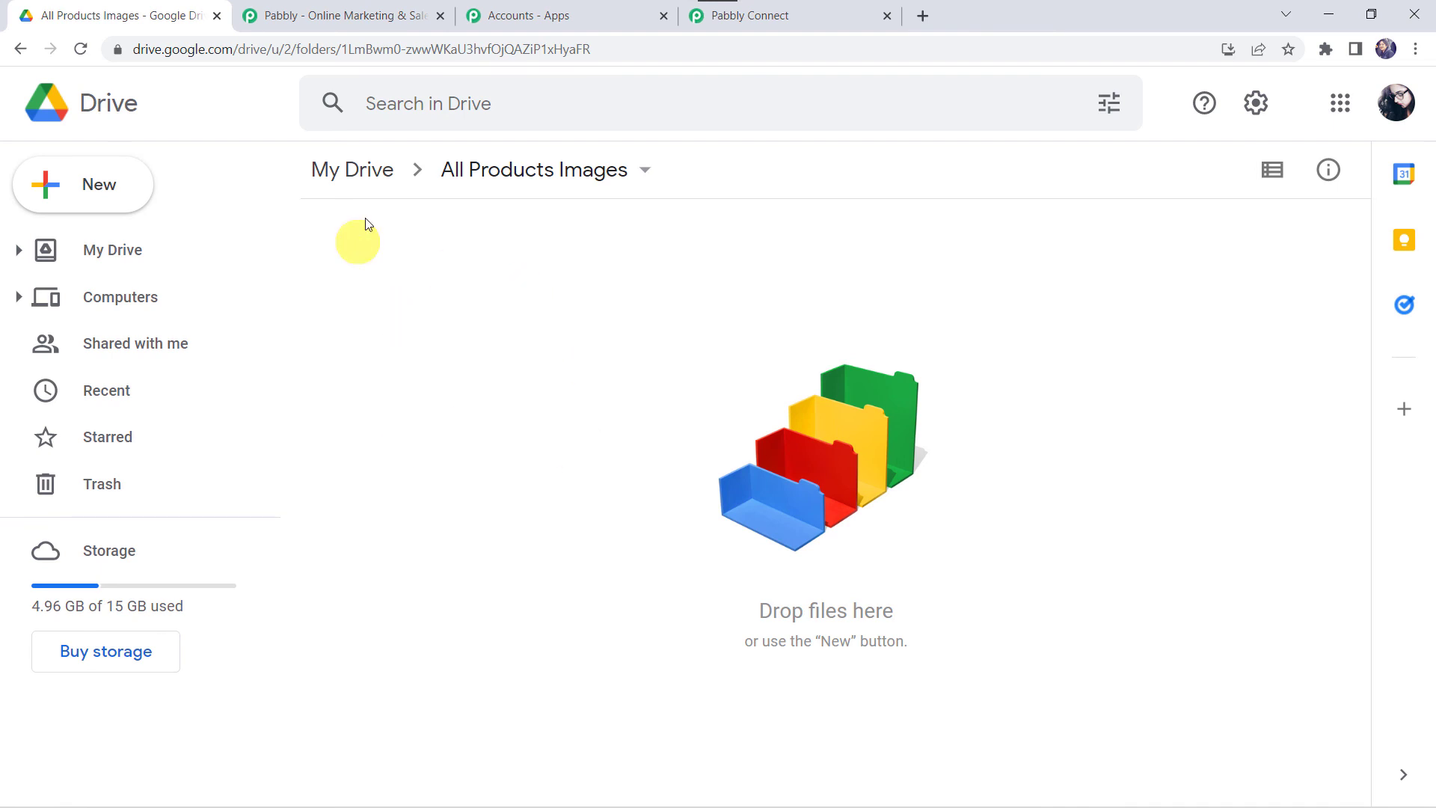
- Open the Herbal Products Images folder from My Drive to check for the Herbal Shampoo image
{"action": "left_click", "coordinate": [365, 174]}
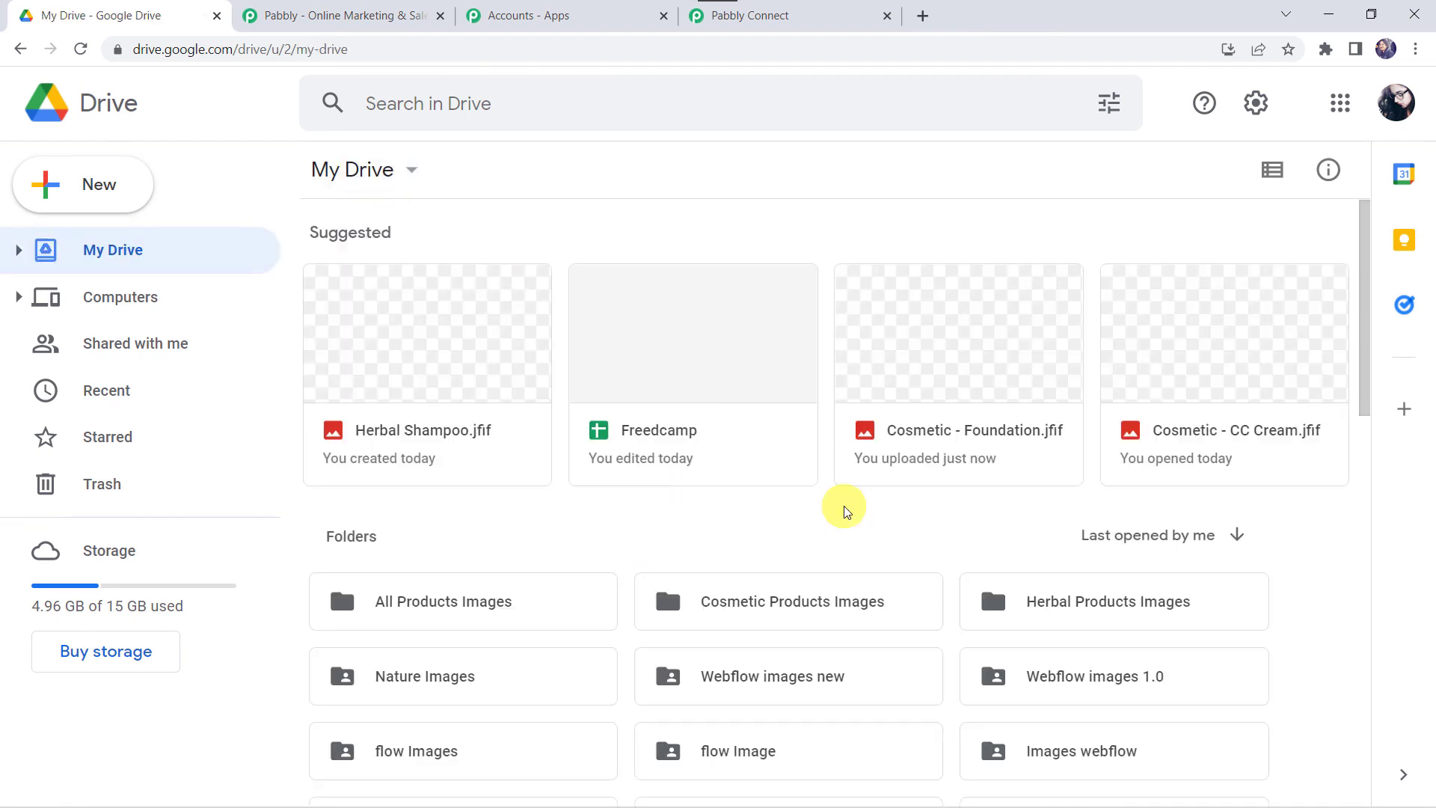
{"action": "left_click", "coordinate": [1077, 625]}
{"action": "double_click", "coordinate": [1076, 625]}
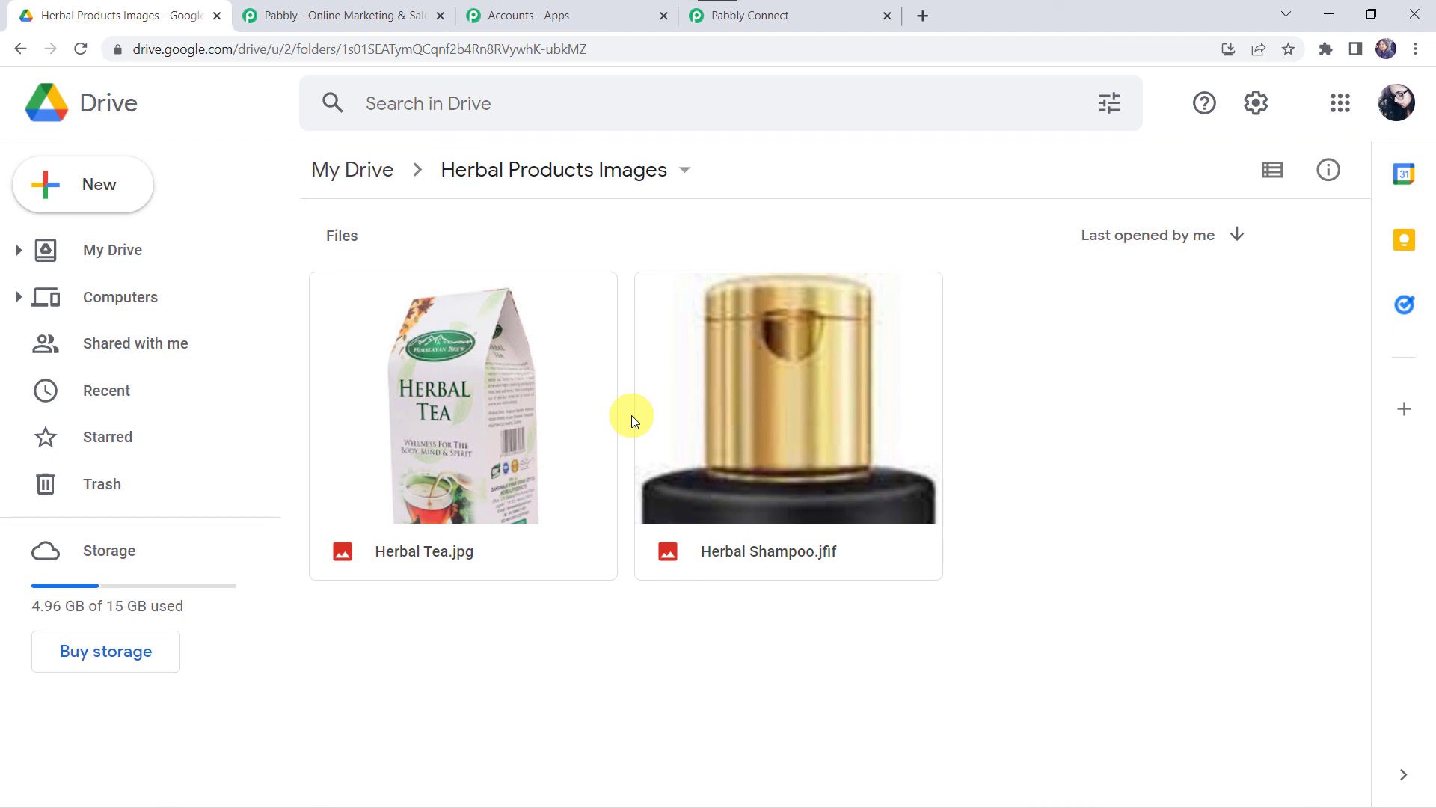
- Switch to Pabbly Connect and collapse the workflow's Router action and Google Drive trigger
{"action": "left_click", "coordinate": [832, 16]}
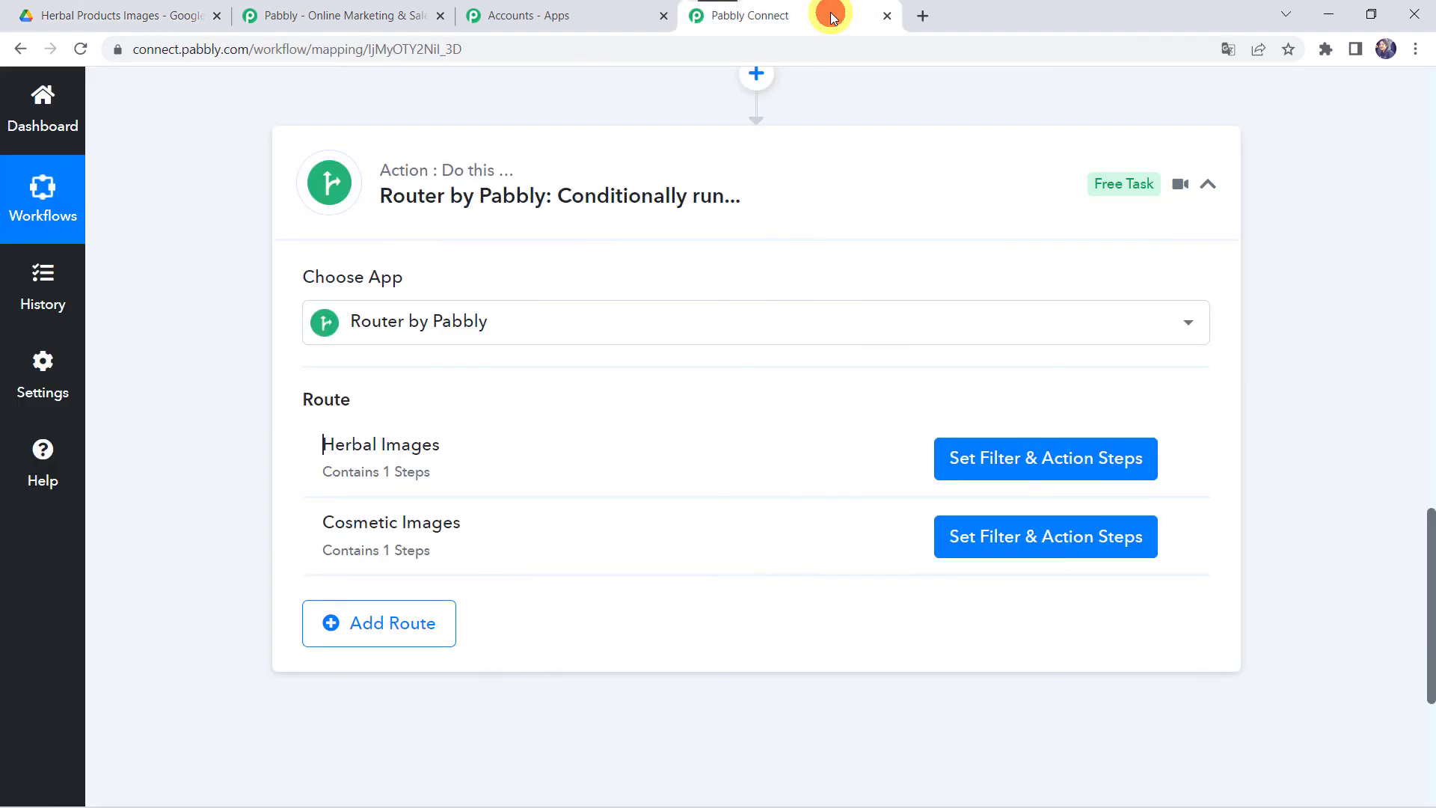
{"action": "left_click", "coordinate": [743, 160]}
{"action": "scroll", "coordinate": [743, 159], "scroll_direction": "up", "scroll_amount": 7}
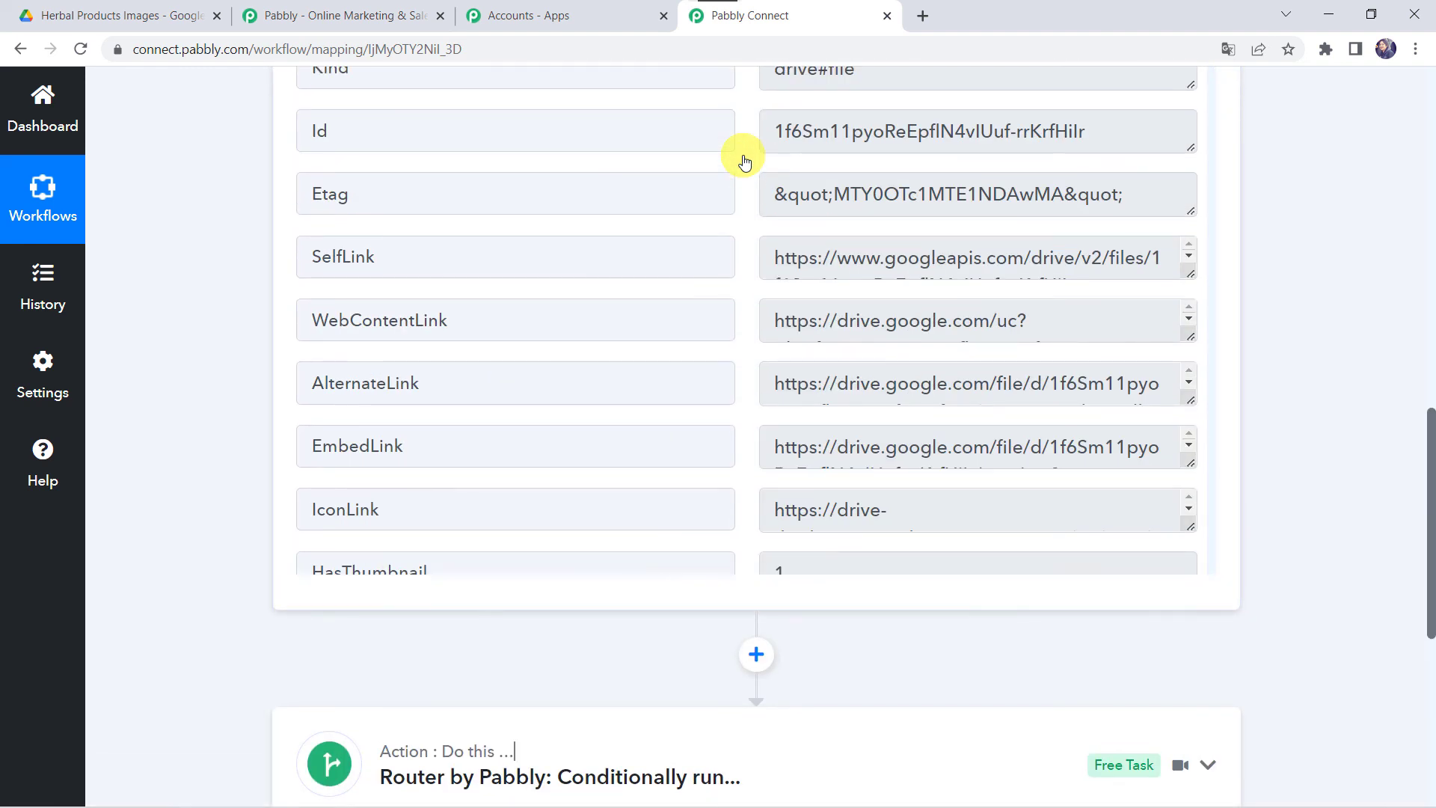
{"action": "scroll", "coordinate": [229, 223], "scroll_direction": "up", "scroll_amount": 12}
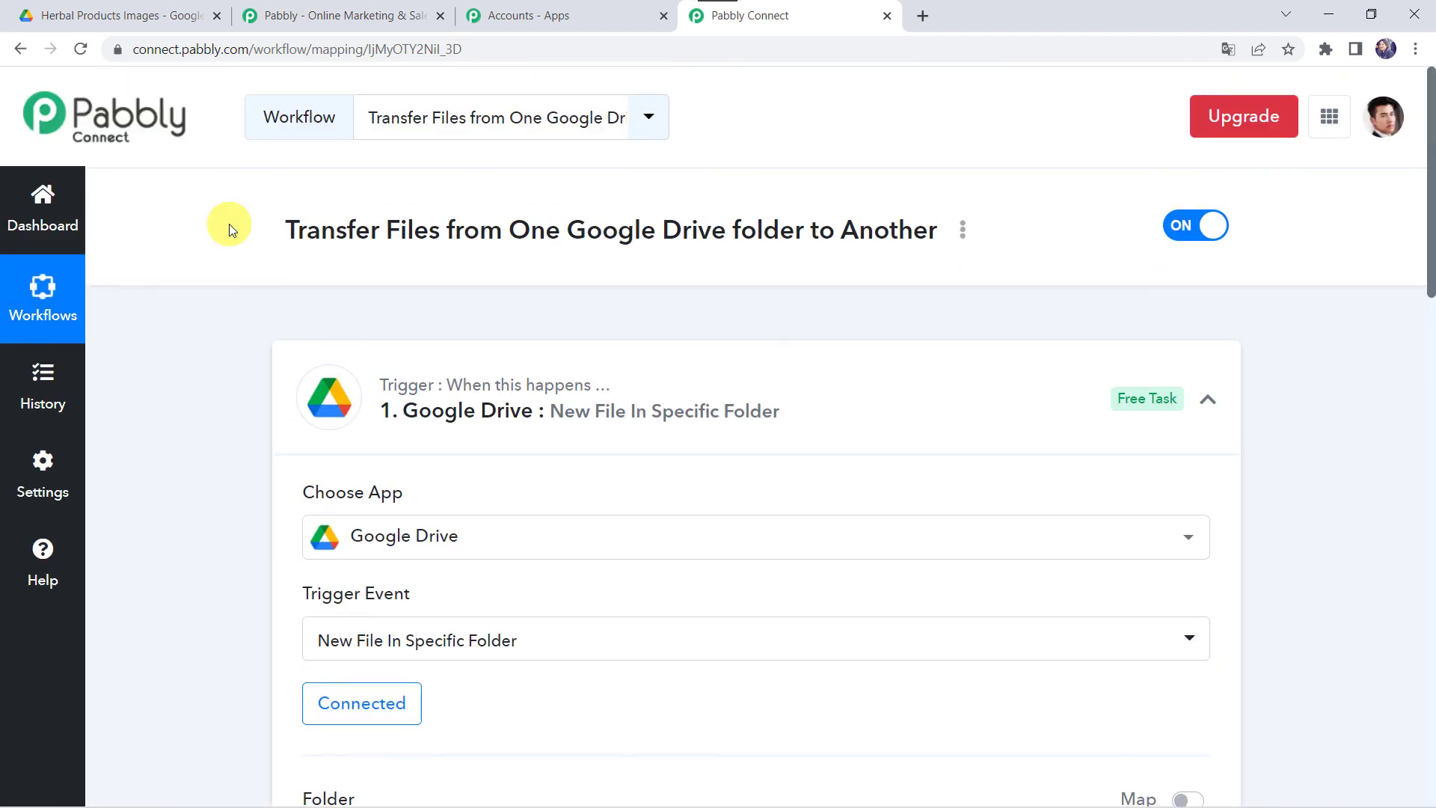
{"action": "left_click", "coordinate": [657, 420]}
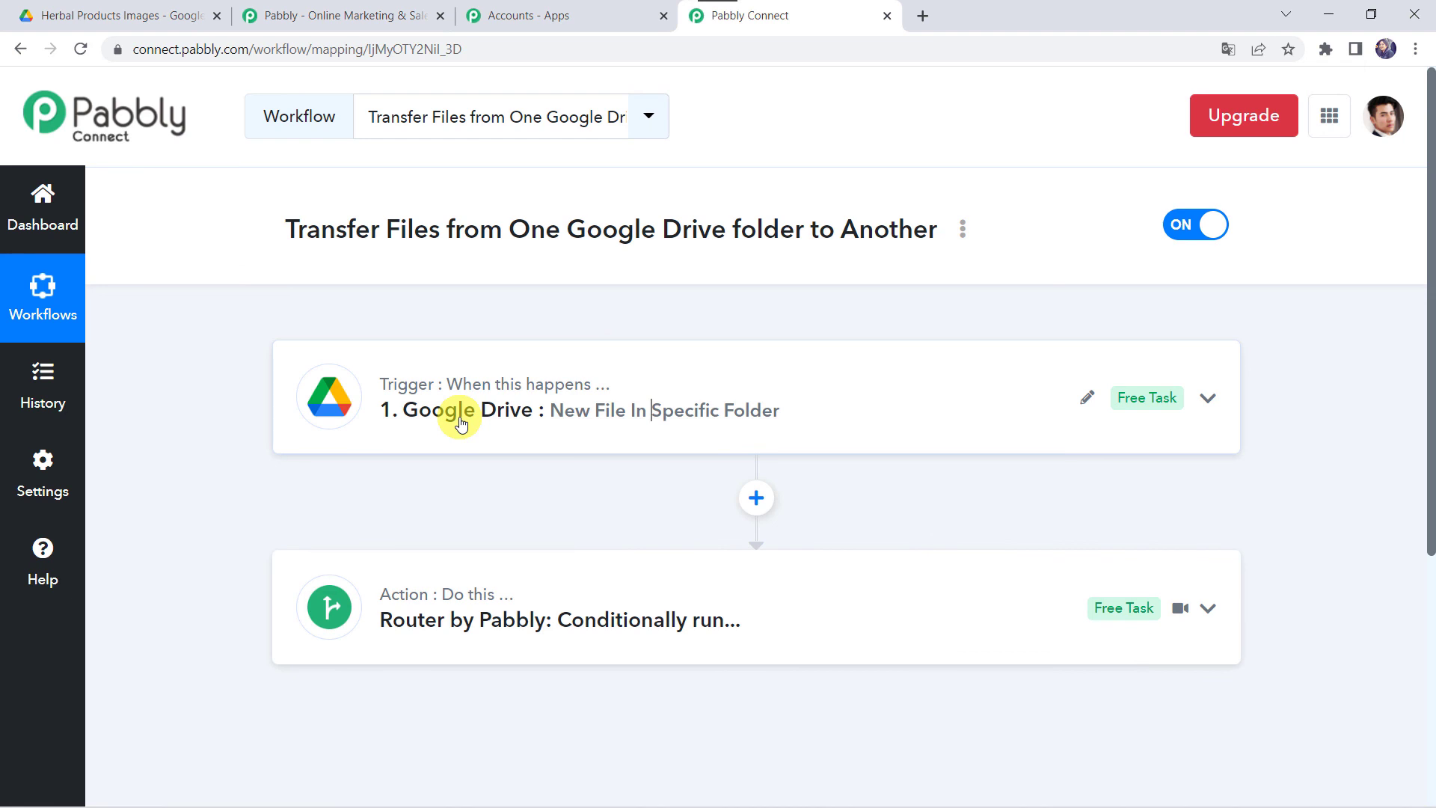